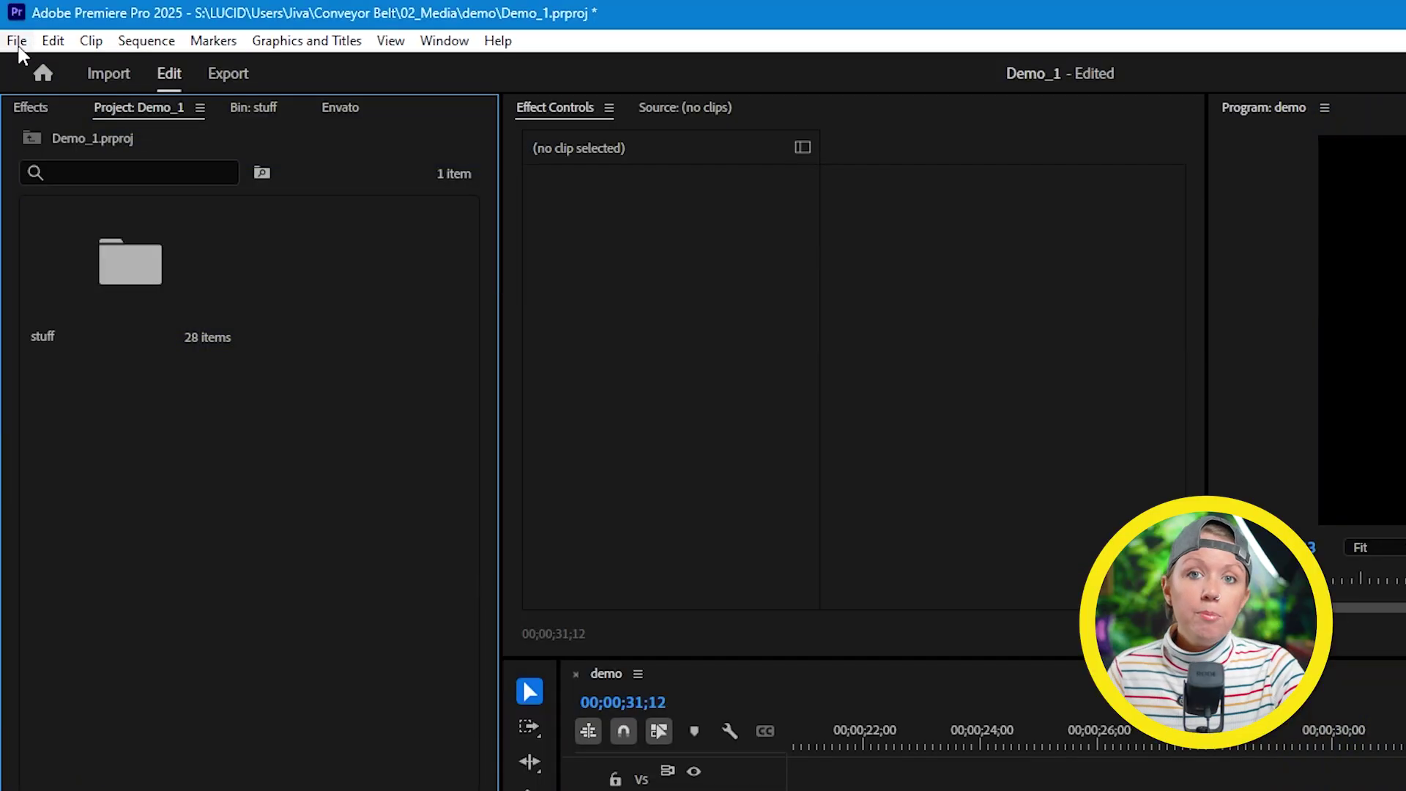
Create a new HD 1080p 29.97 fps sequence with its frame width set to 4500
{"action": "left_click", "coordinate": [16, 40]}
{"action": "left_click", "coordinate": [420, 136]}
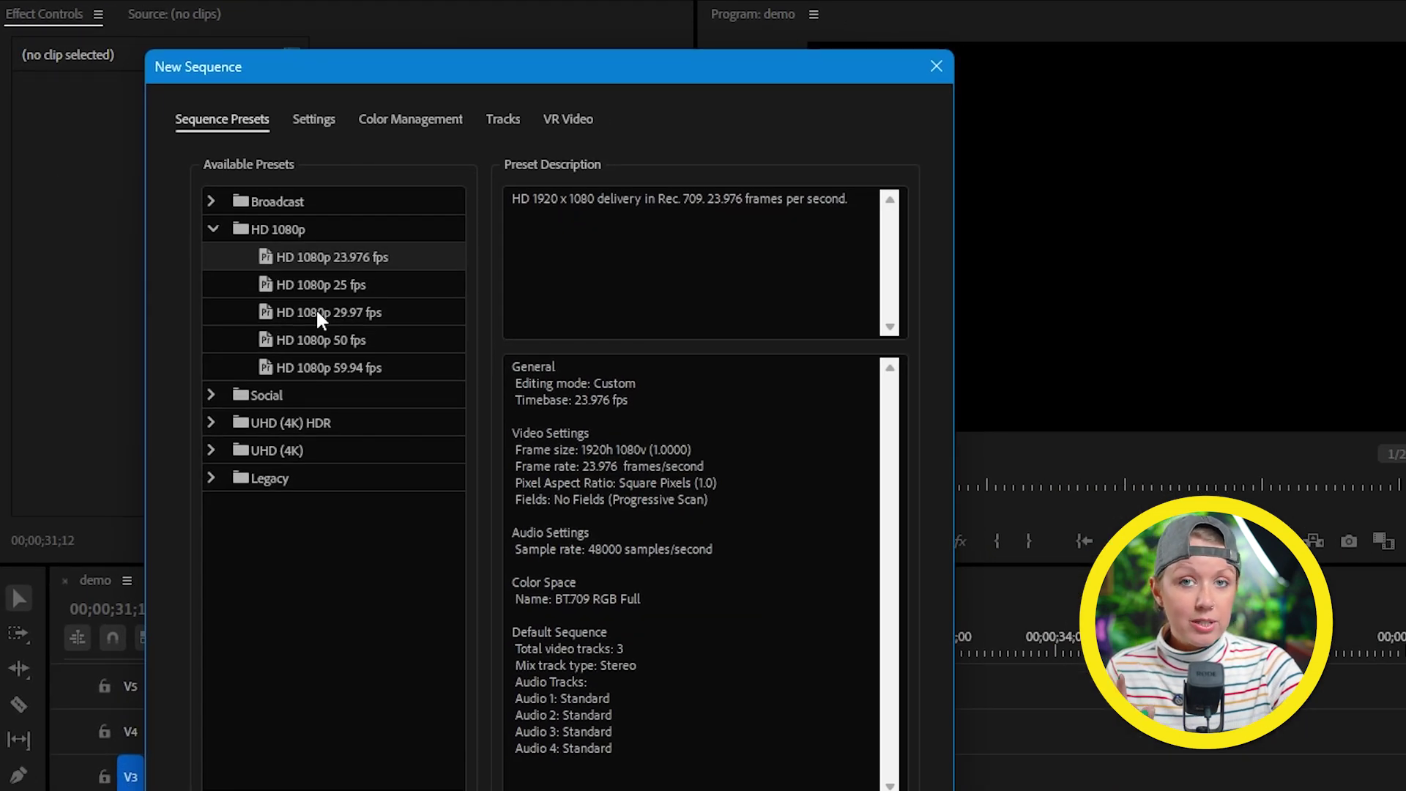
{"action": "left_click", "coordinate": [317, 314]}
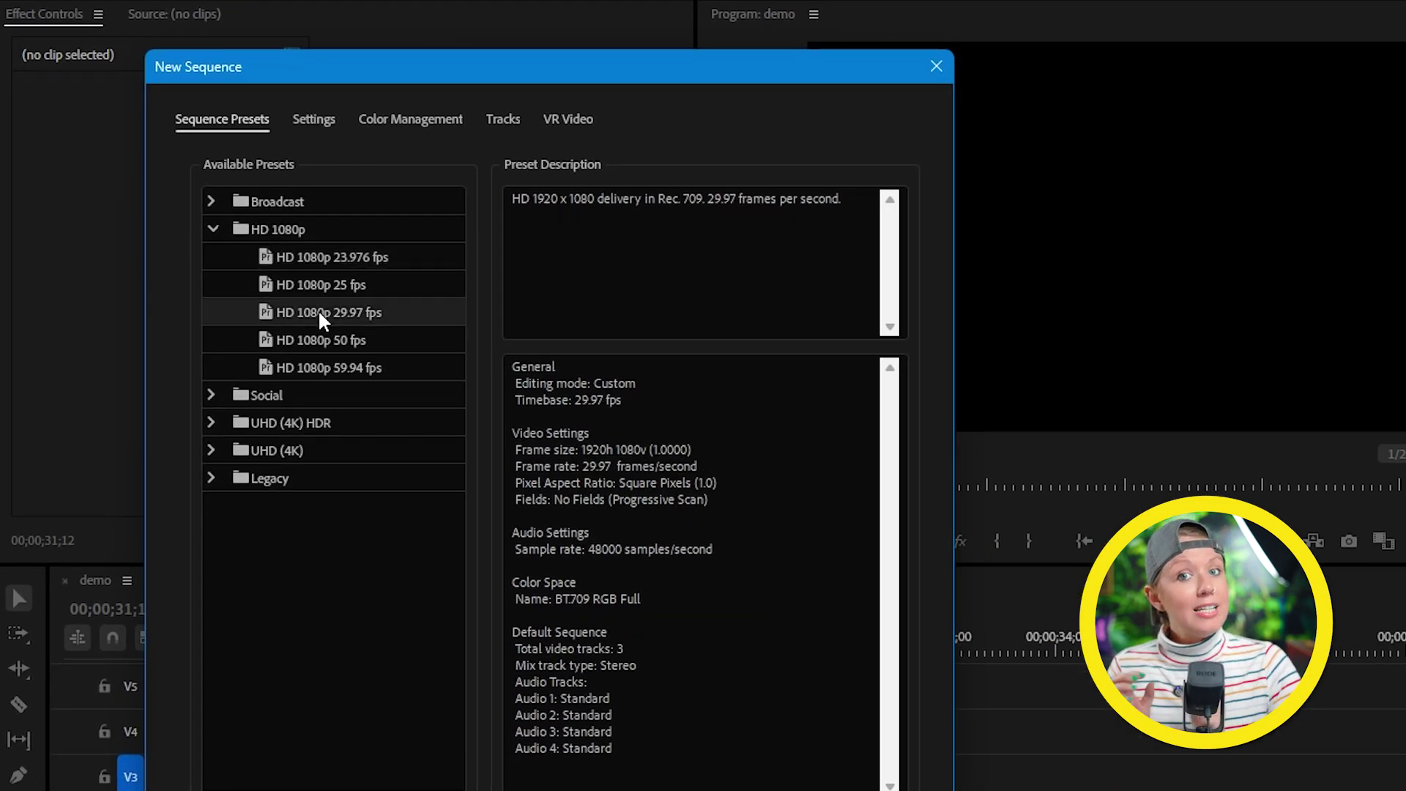
{"action": "left_click", "coordinate": [315, 123]}
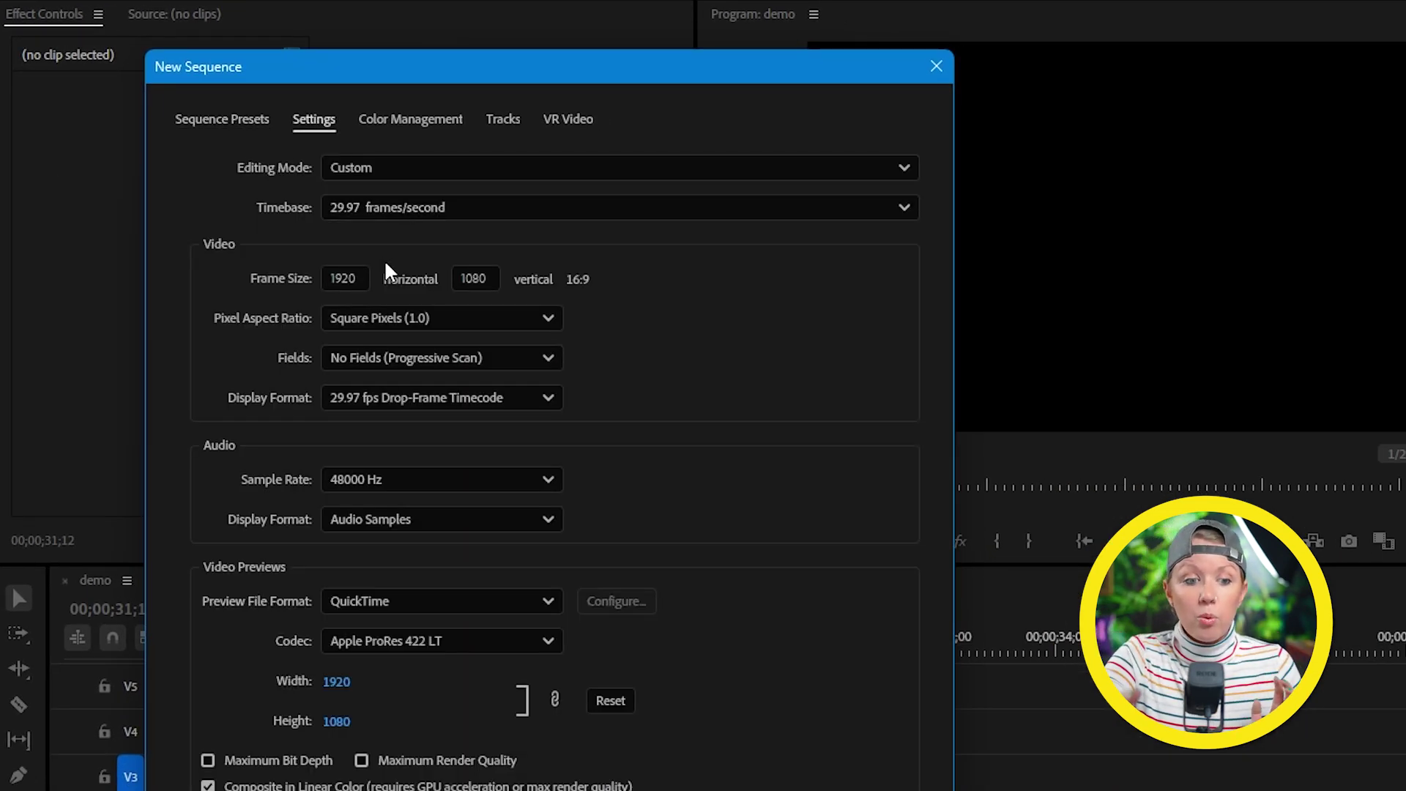
{"action": "left_click_drag", "start_coordinate": [359, 277], "coordinate": [290, 269]}
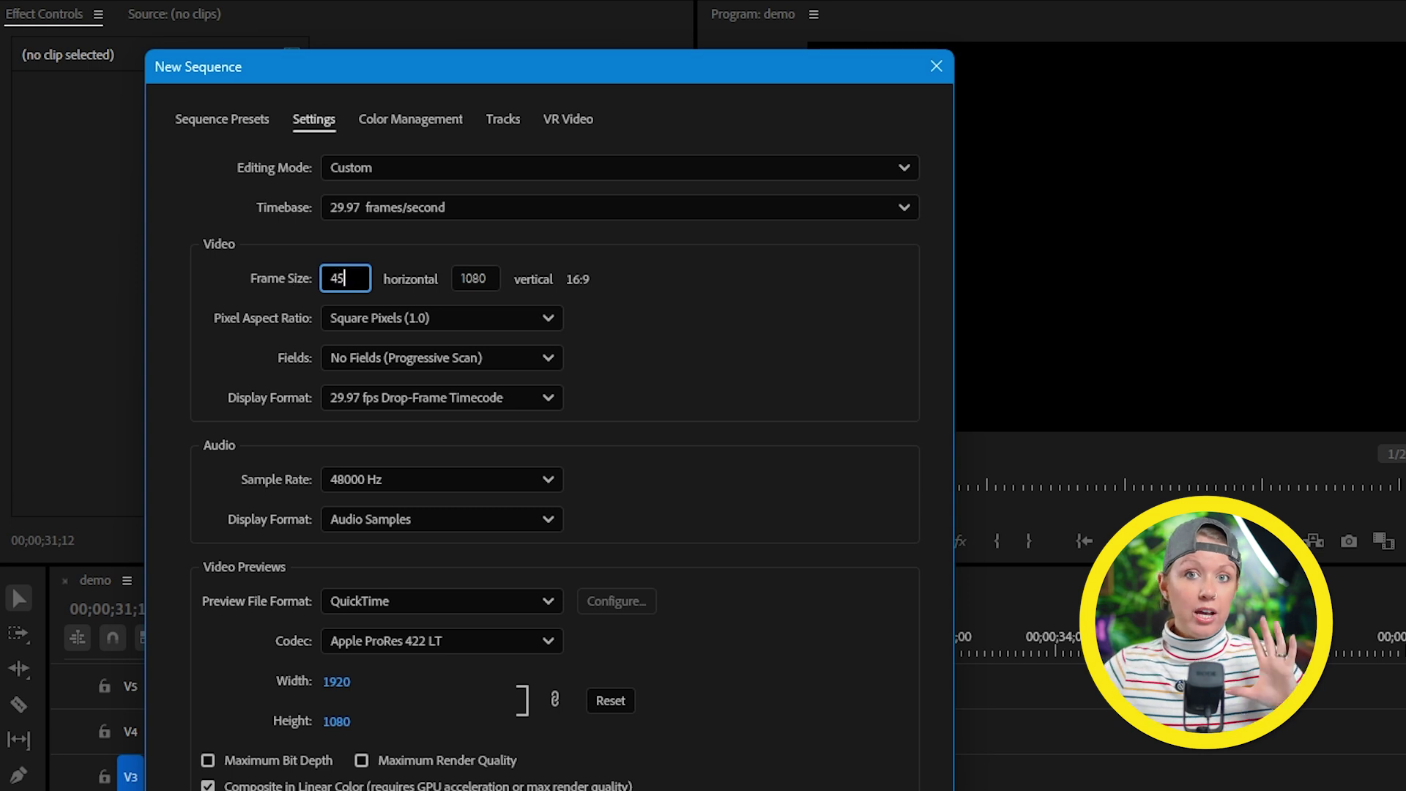
{"action": "key", "text": "Return"}
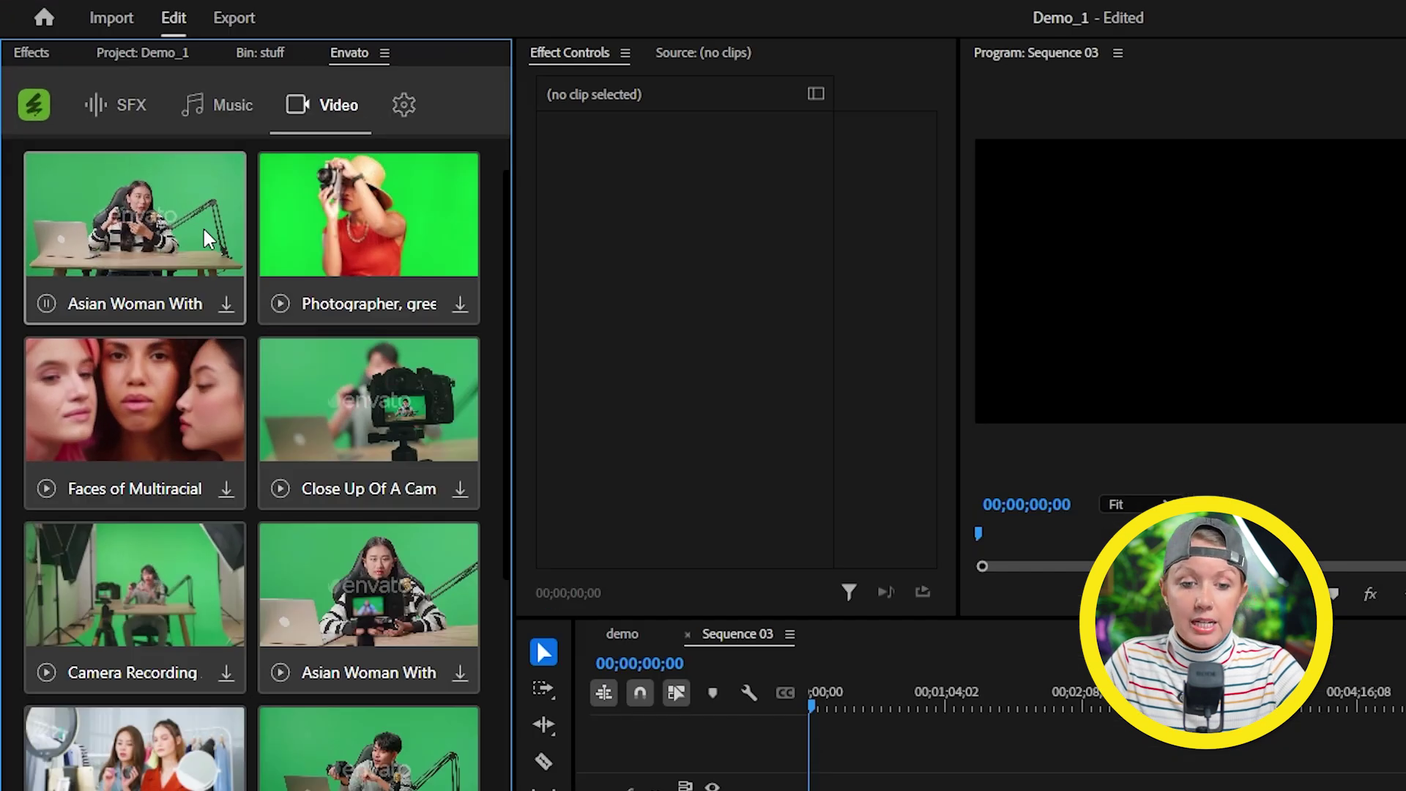
Download the green-screen clip, then preview the photographer, luxury-room and empty-room items in the Source monitor
{"action": "left_click", "coordinate": [226, 304]}
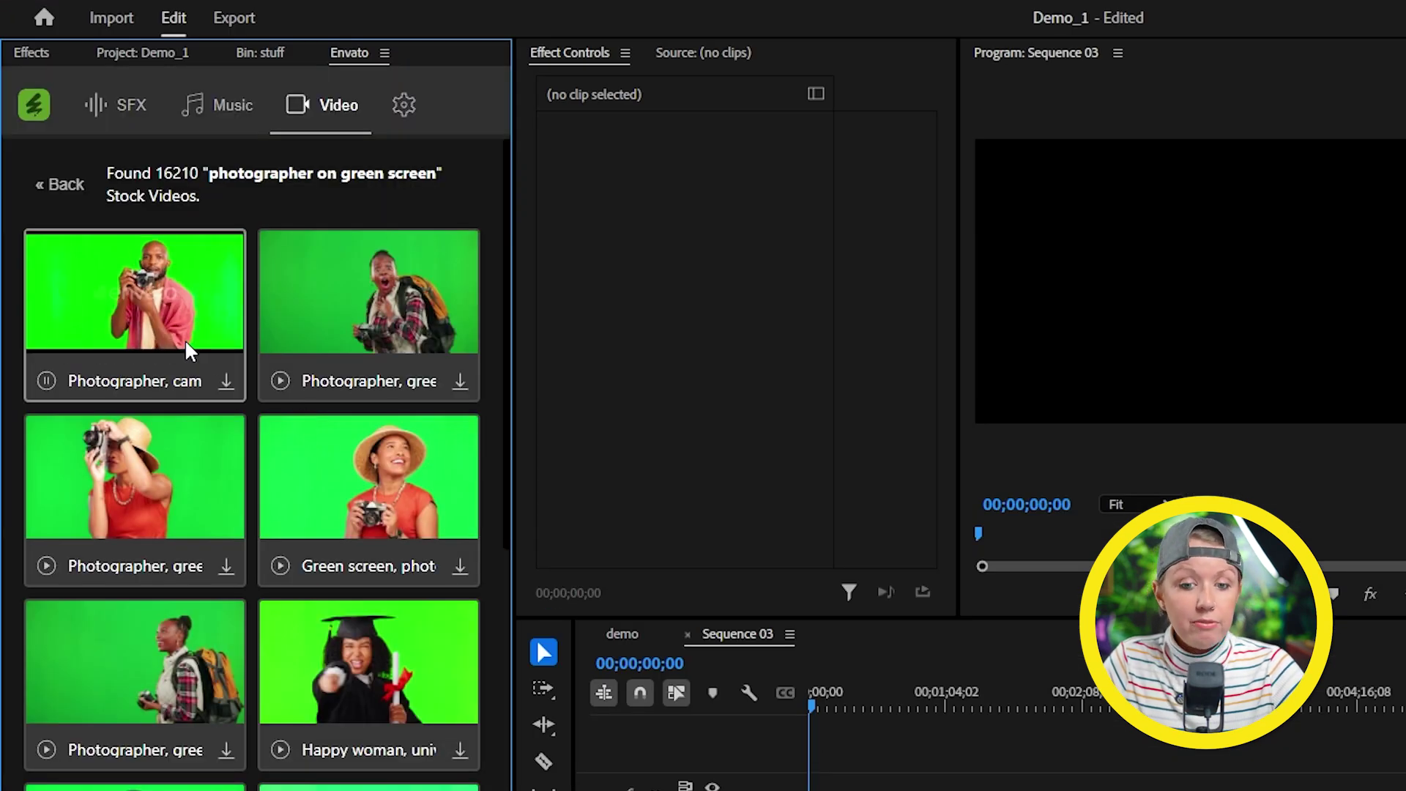
{"action": "double_click", "coordinate": [146, 315]}
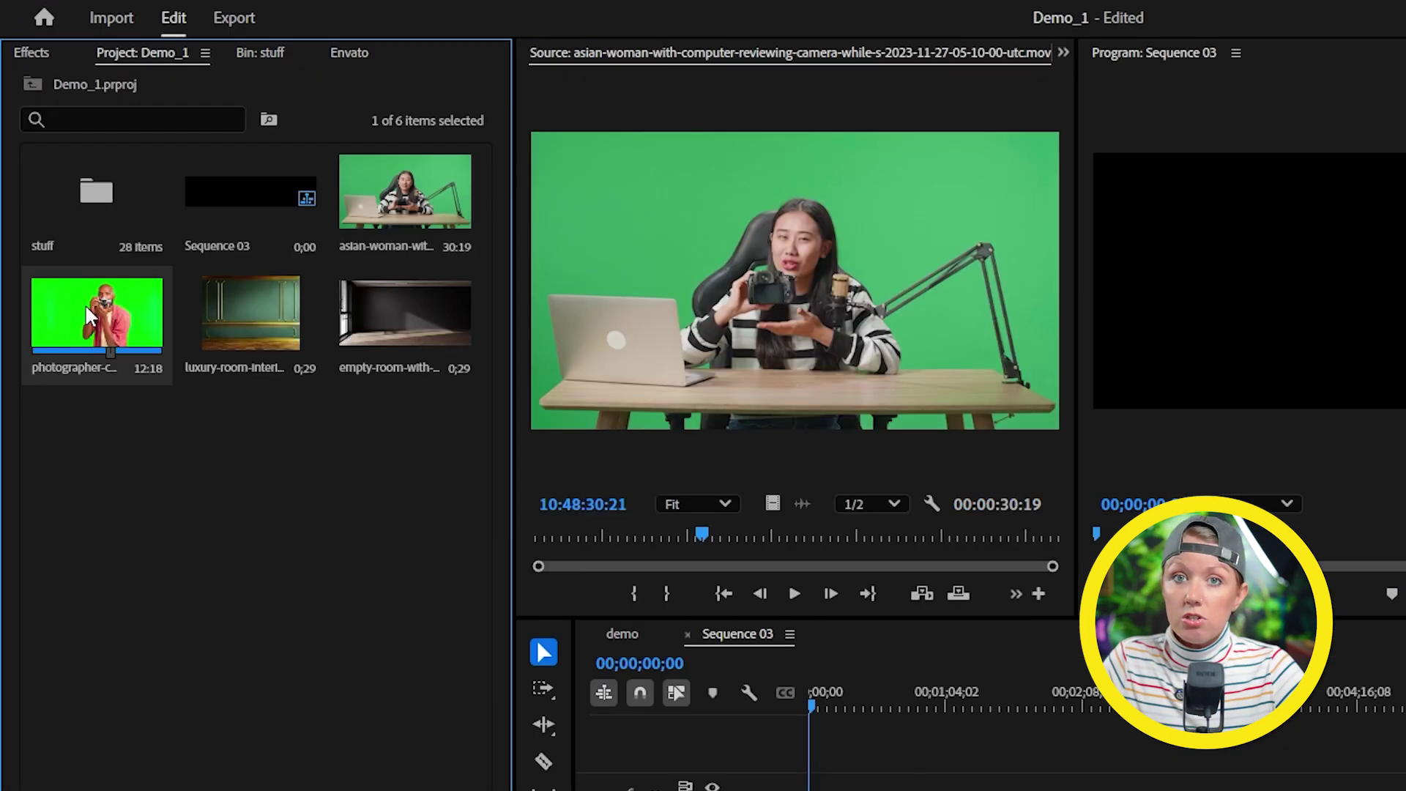
{"action": "double_click", "coordinate": [253, 311]}
{"action": "double_click", "coordinate": [398, 317]}
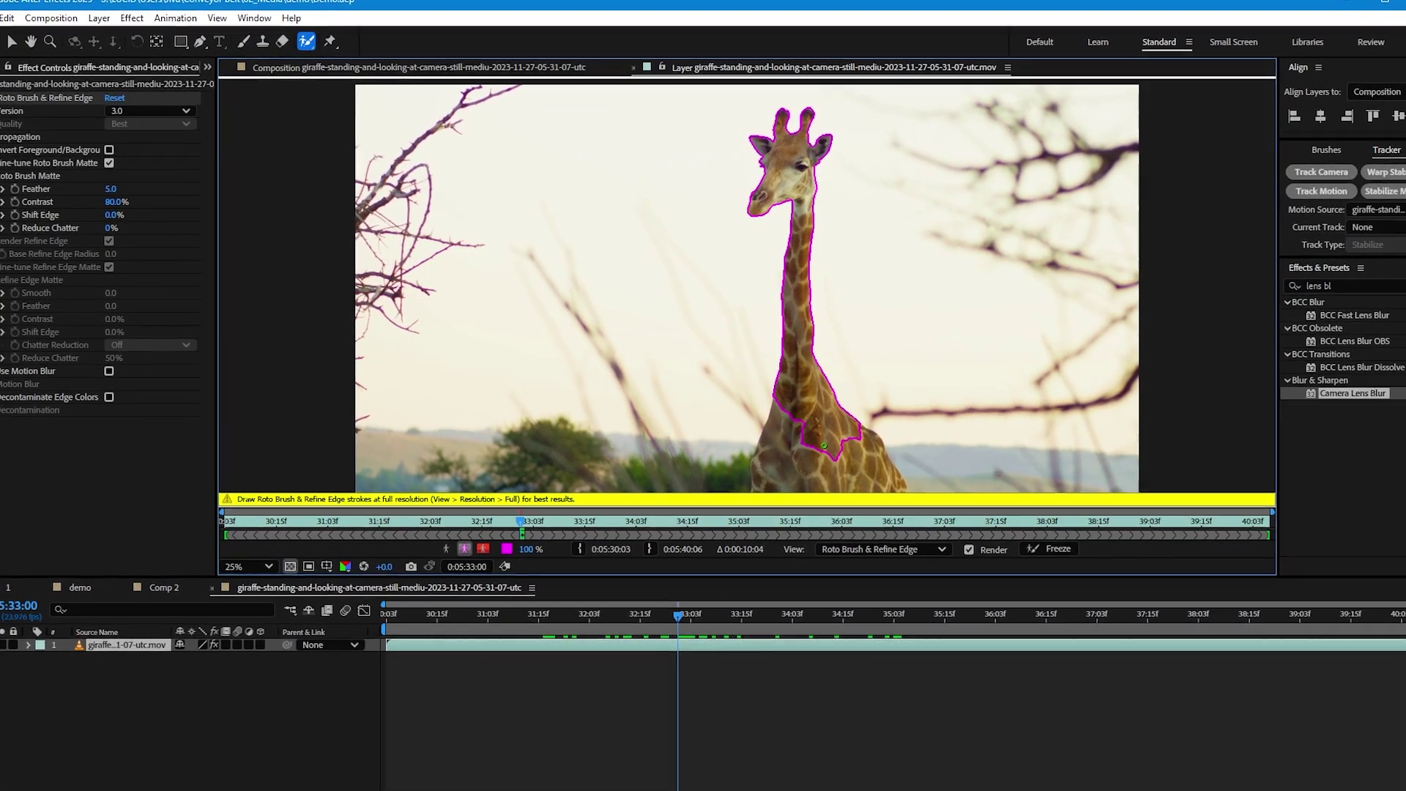
{"action": "left_click", "coordinate": [311, 63]}
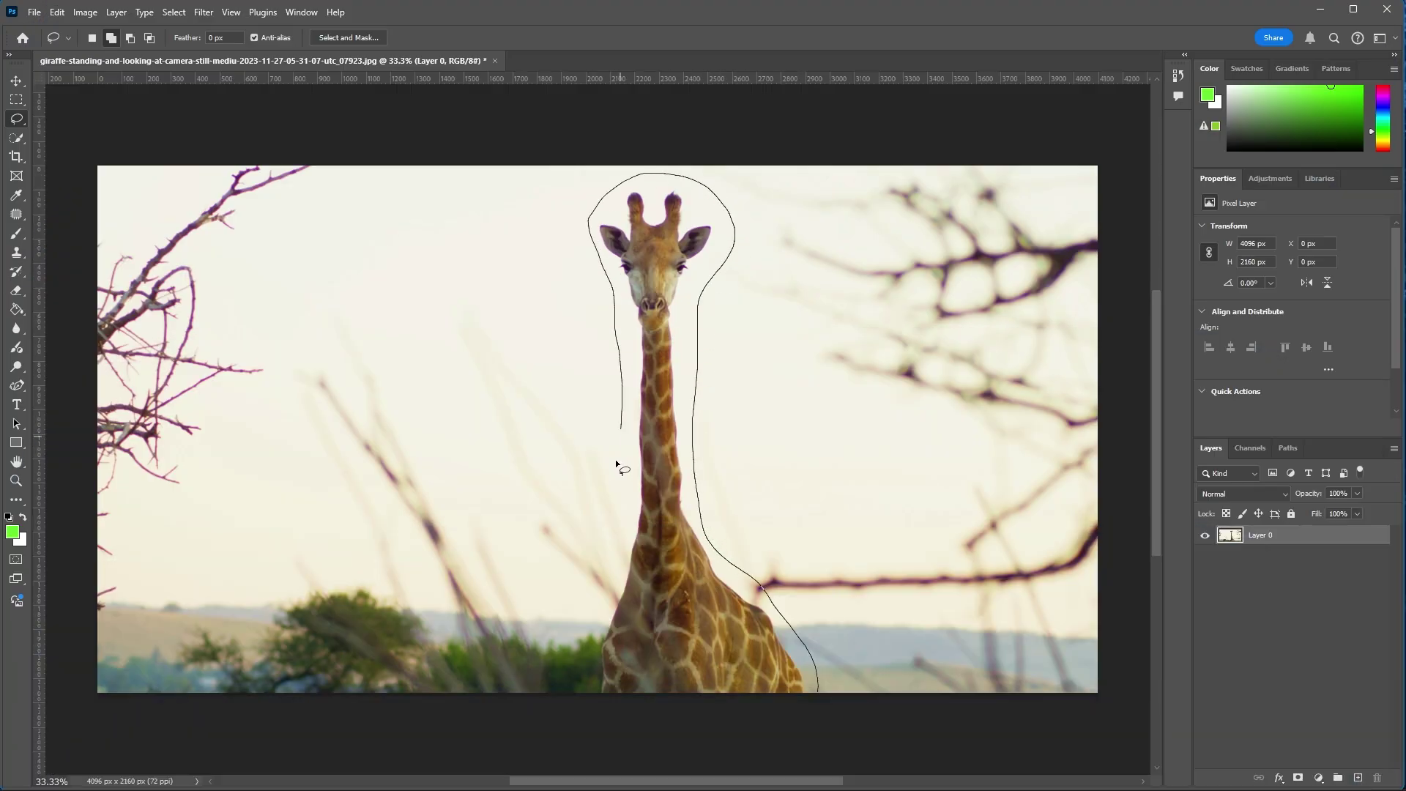
Lasso loosely around the giraffe and run Generative Fill with no prompt
{"action": "left_click_drag", "start_coordinate": [733, 724], "coordinate": [731, 726]}
{"action": "left_click", "coordinate": [601, 711]}
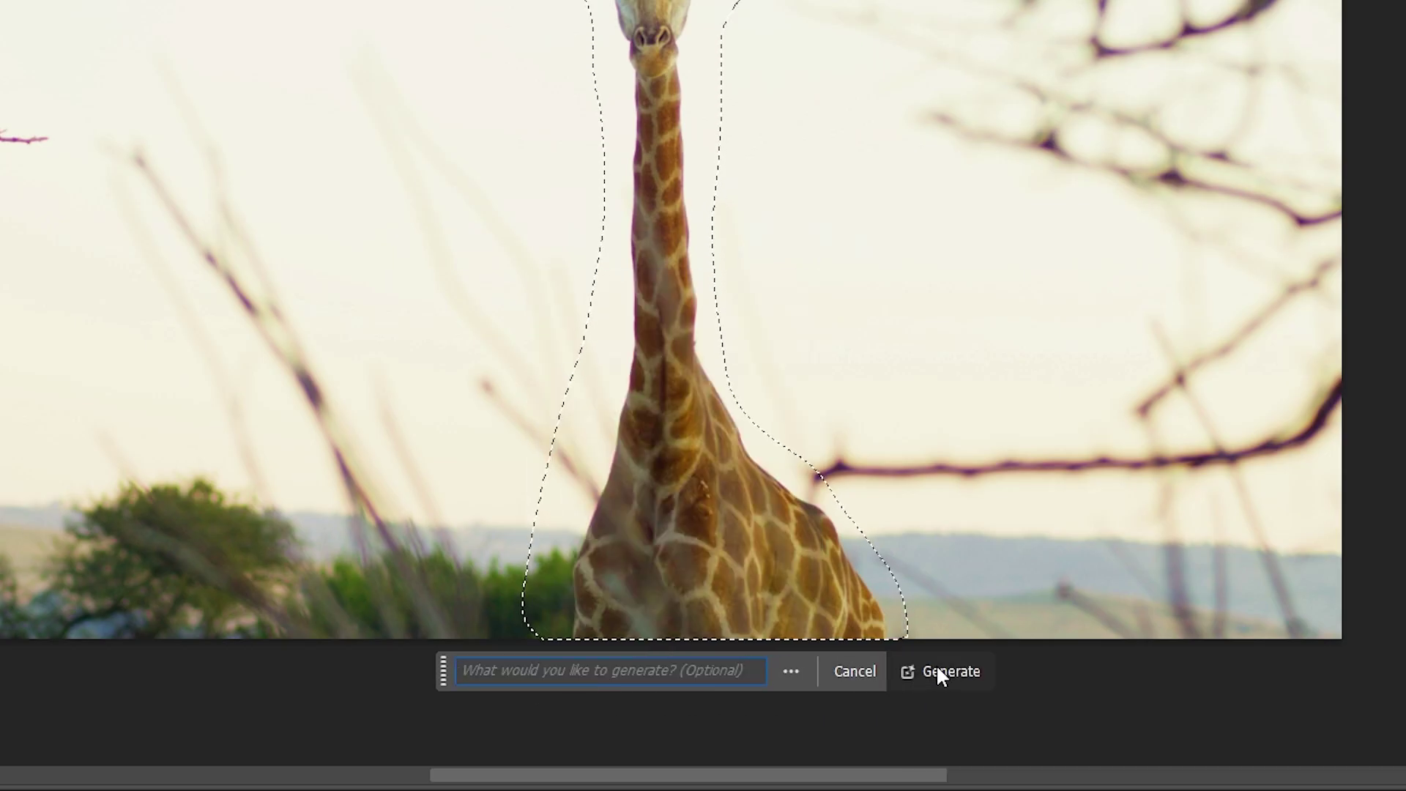
{"action": "left_click", "coordinate": [938, 668]}
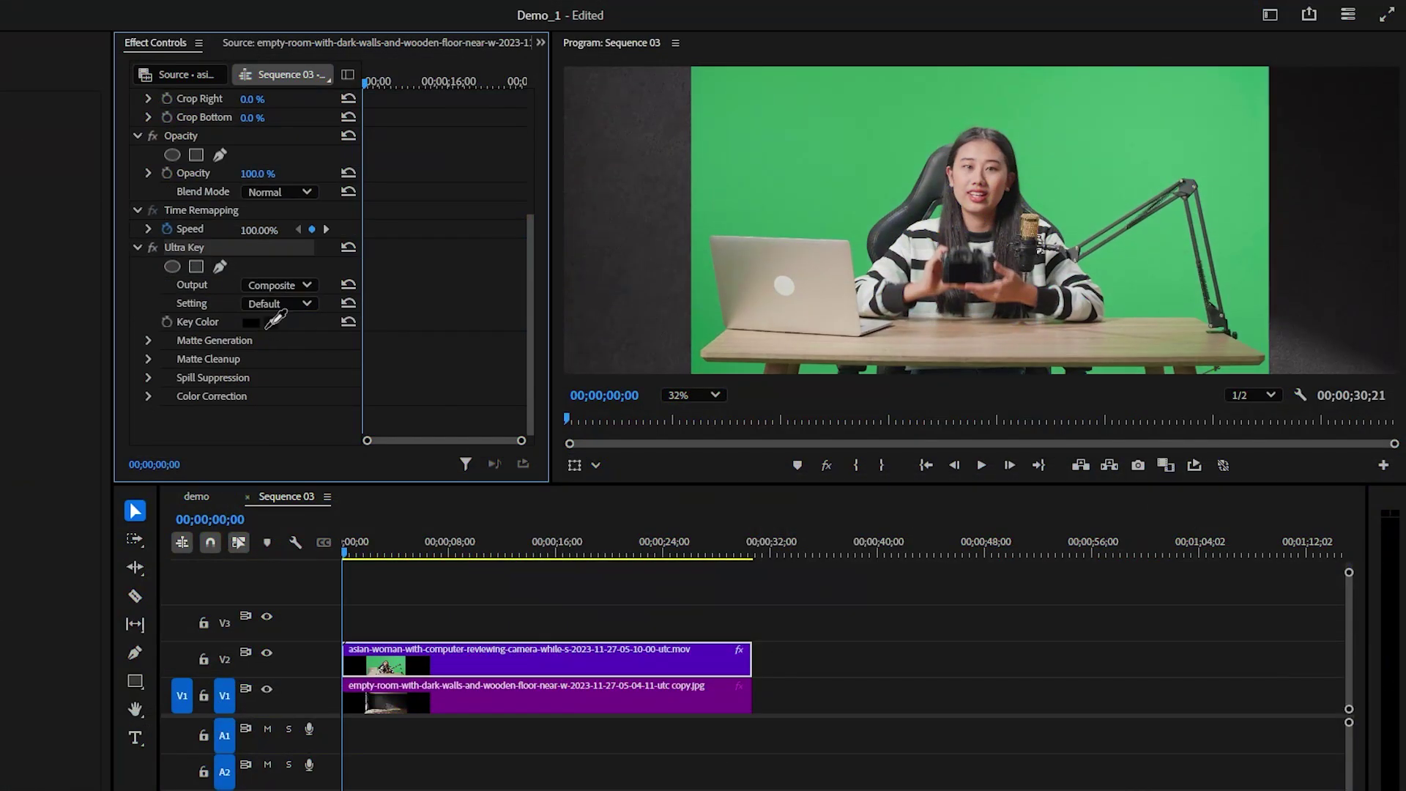
Ultra Key the woman's and photographer's green backdrops, tuning the matte in Alpha Channel view
{"action": "left_click", "coordinate": [270, 323]}
{"action": "left_click", "coordinate": [859, 273]}
{"action": "mouse_move", "coordinate": [249, 378]}
{"action": "left_mouse_down"}
{"action": "mouse_move", "coordinate": [268, 380]}
{"action": "mouse_move", "coordinate": [266, 398]}
{"action": "left_mouse_up"}
{"action": "left_click", "coordinate": [279, 334]}
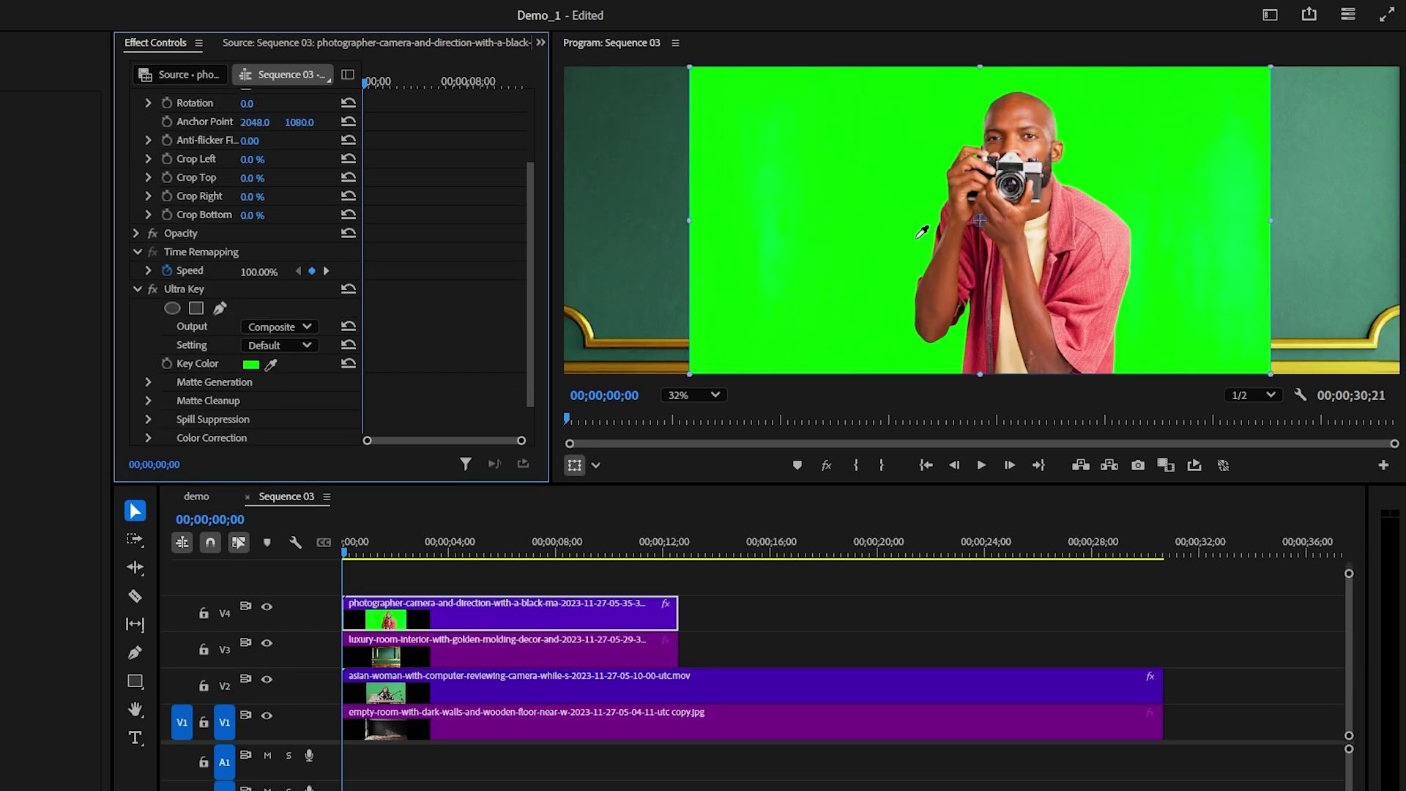
{"action": "left_click", "coordinate": [916, 238]}
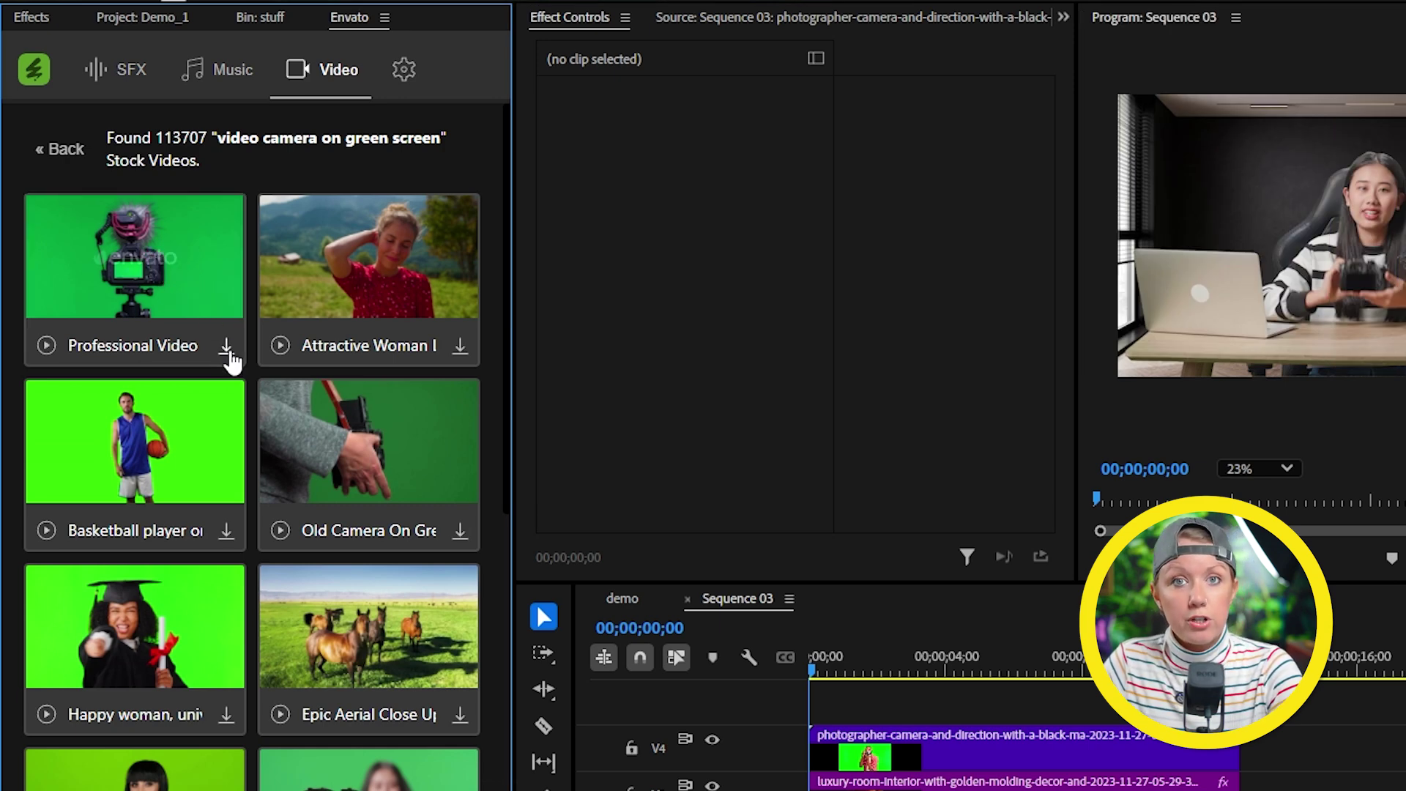
Download the professional video camera clip and the man-seen-from-behind clip from Envato
{"action": "left_click", "coordinate": [227, 348]}
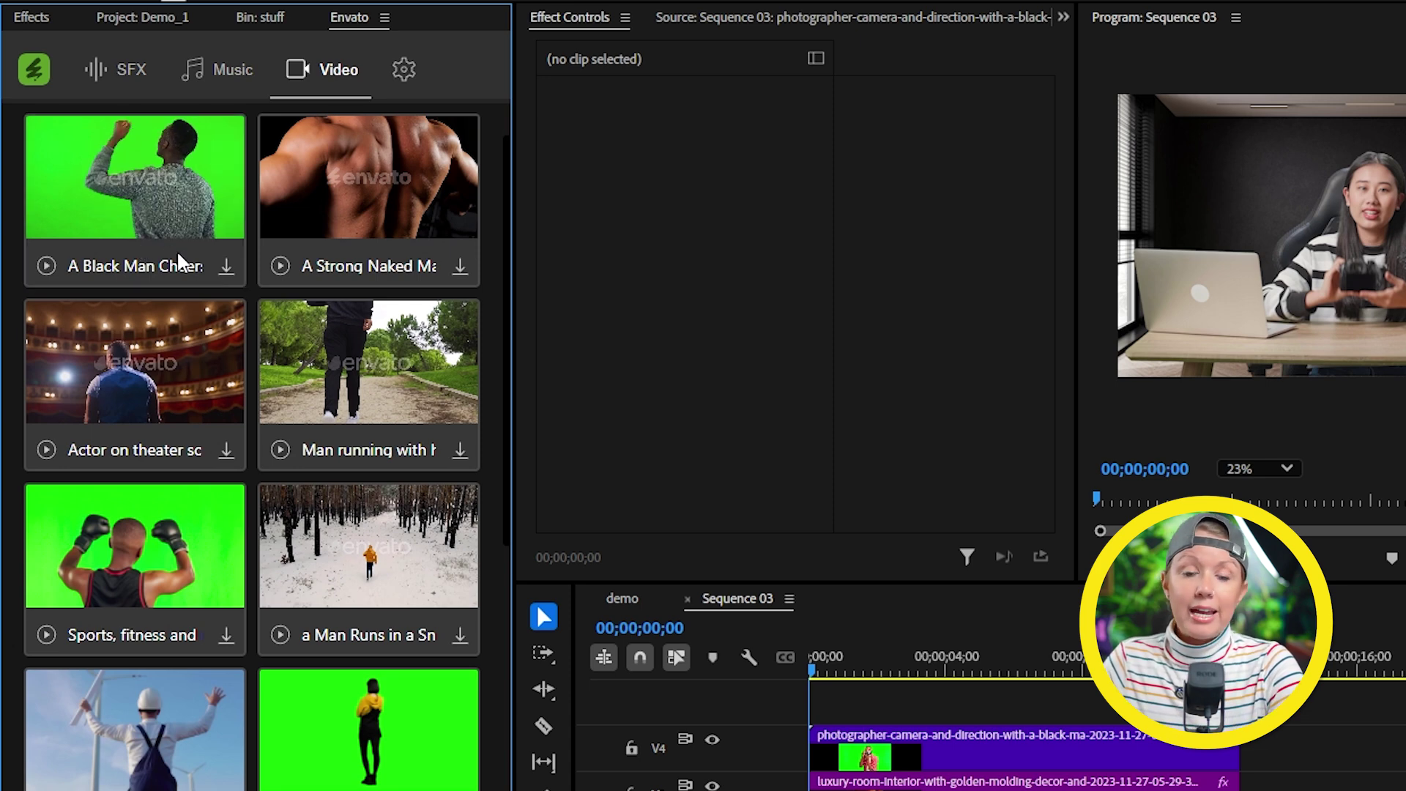
{"action": "left_click", "coordinate": [226, 266]}
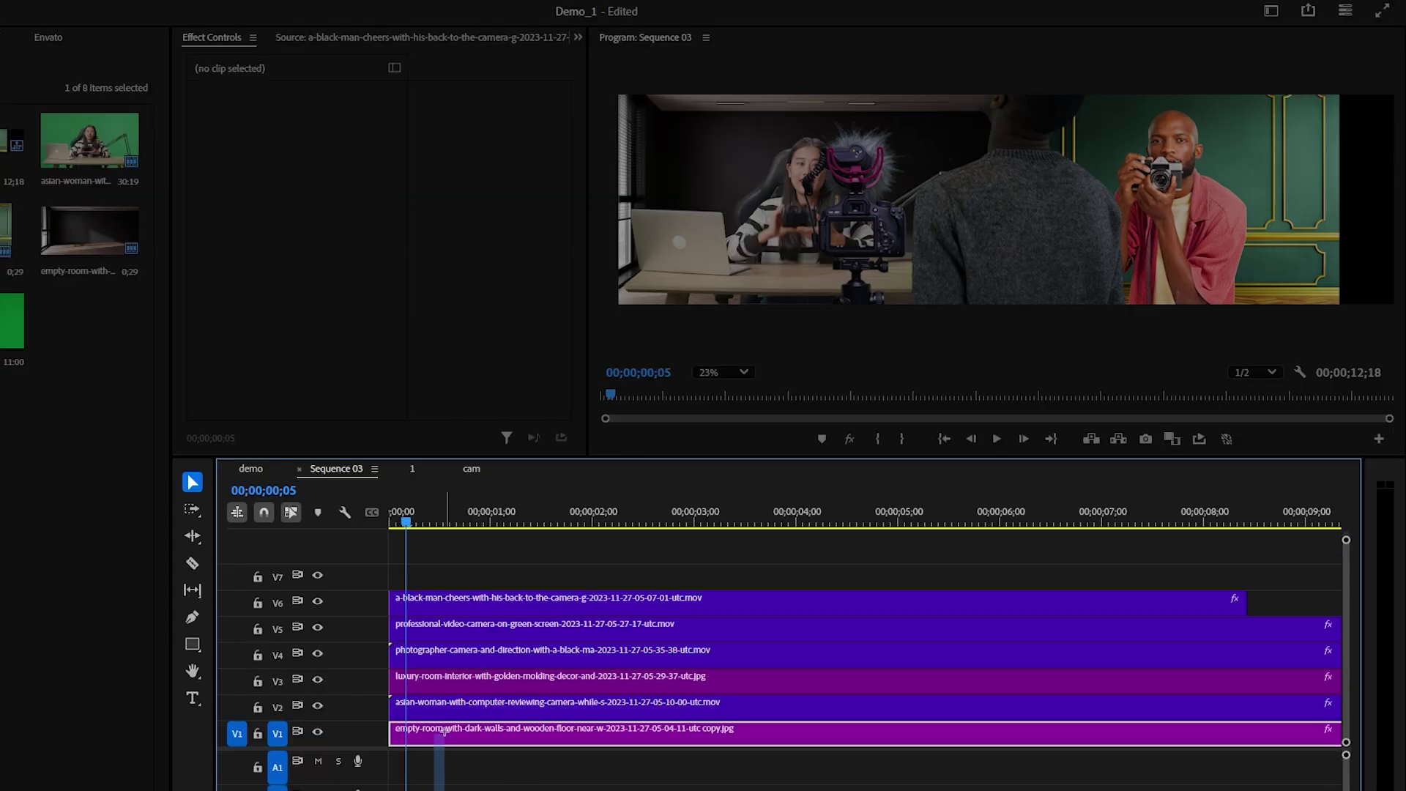
Duplicate the woman's scene onto a new top track, nest it, and align it with the camera screen
{"action": "left_click_drag", "start_coordinate": [439, 729], "coordinate": [440, 570]}
{"action": "right_click", "coordinate": [448, 572]}
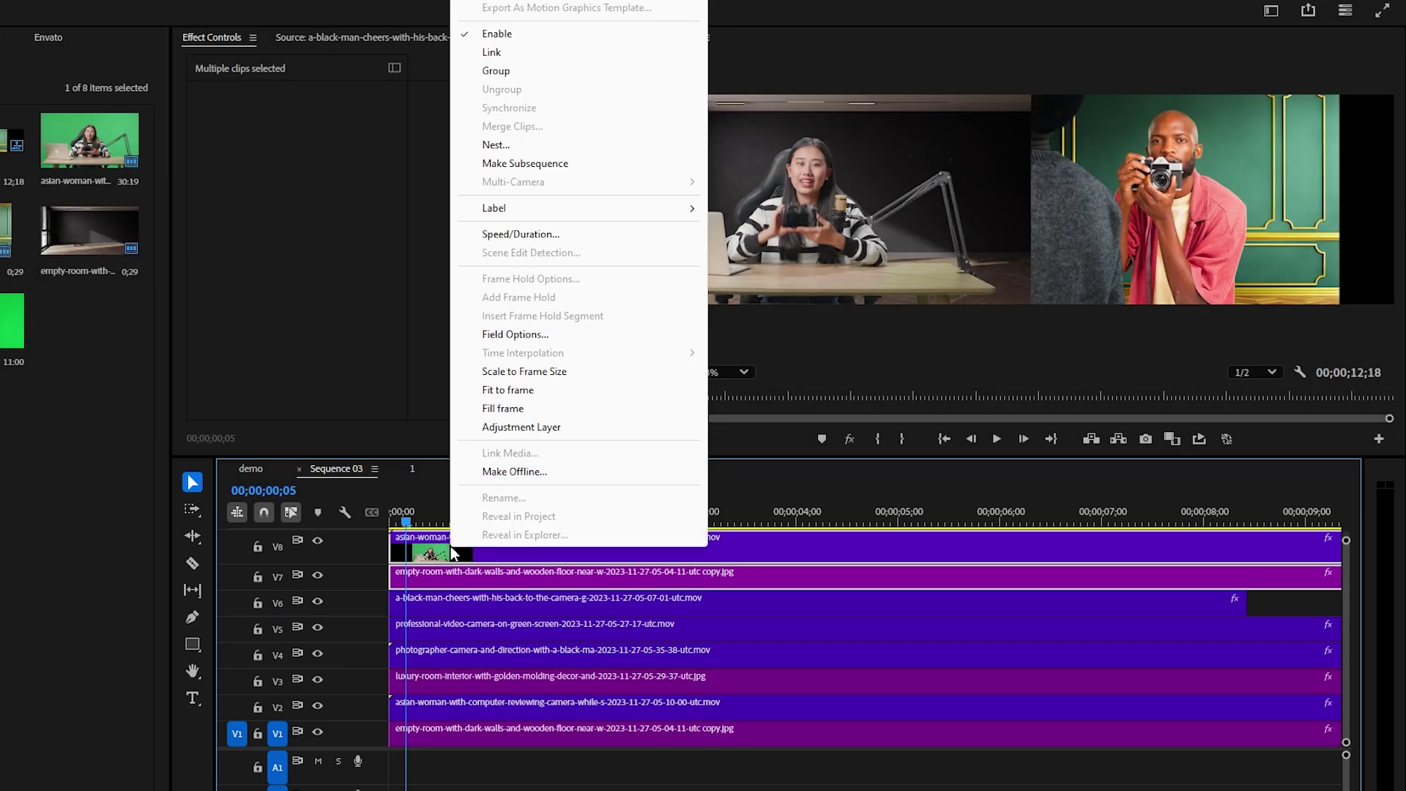
{"action": "left_click", "coordinate": [501, 147]}
{"action": "key", "text": "Return"}
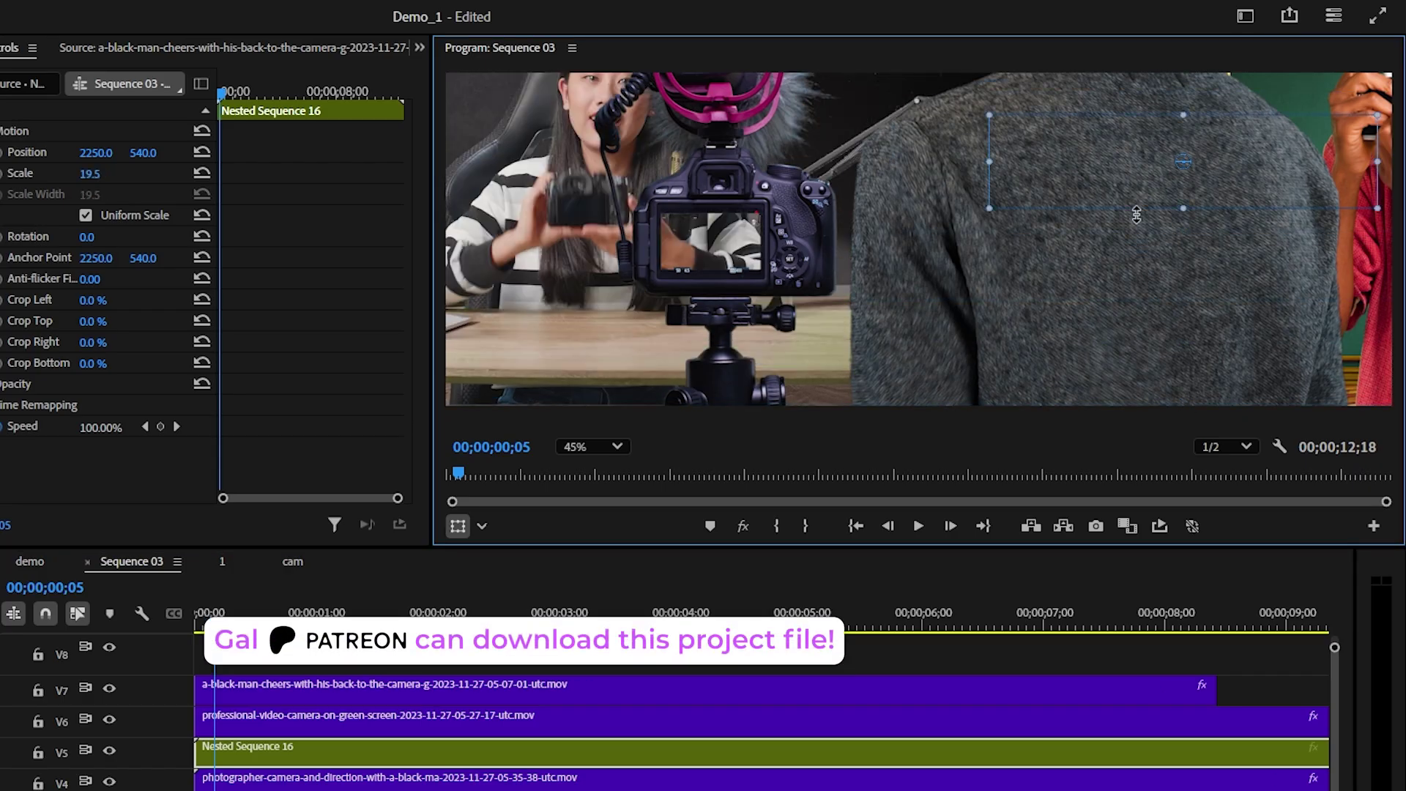
{"action": "scroll", "coordinate": [728, 258], "scroll_direction": "up", "scroll_amount": 3}
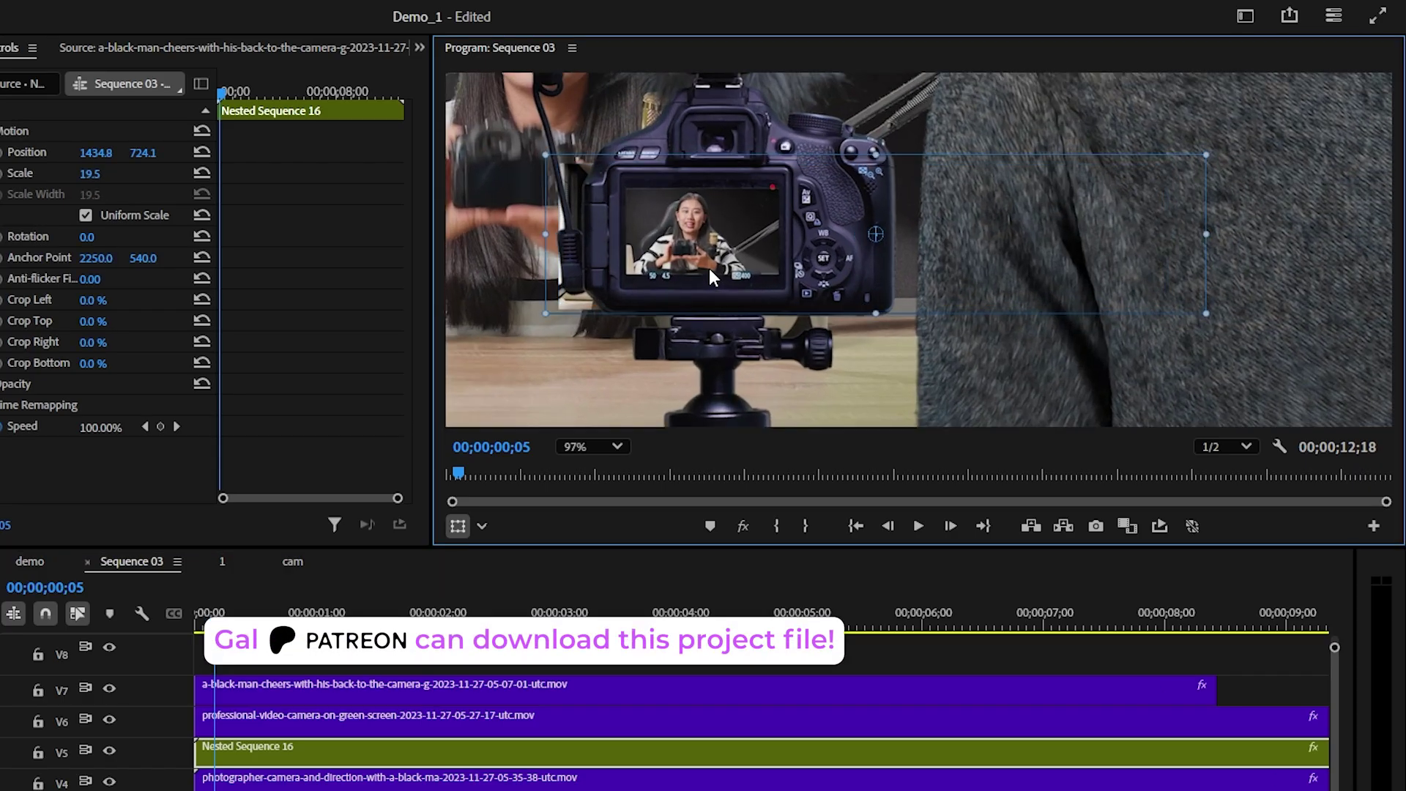
{"action": "left_click_drag", "start_coordinate": [741, 249], "coordinate": [739, 245]}
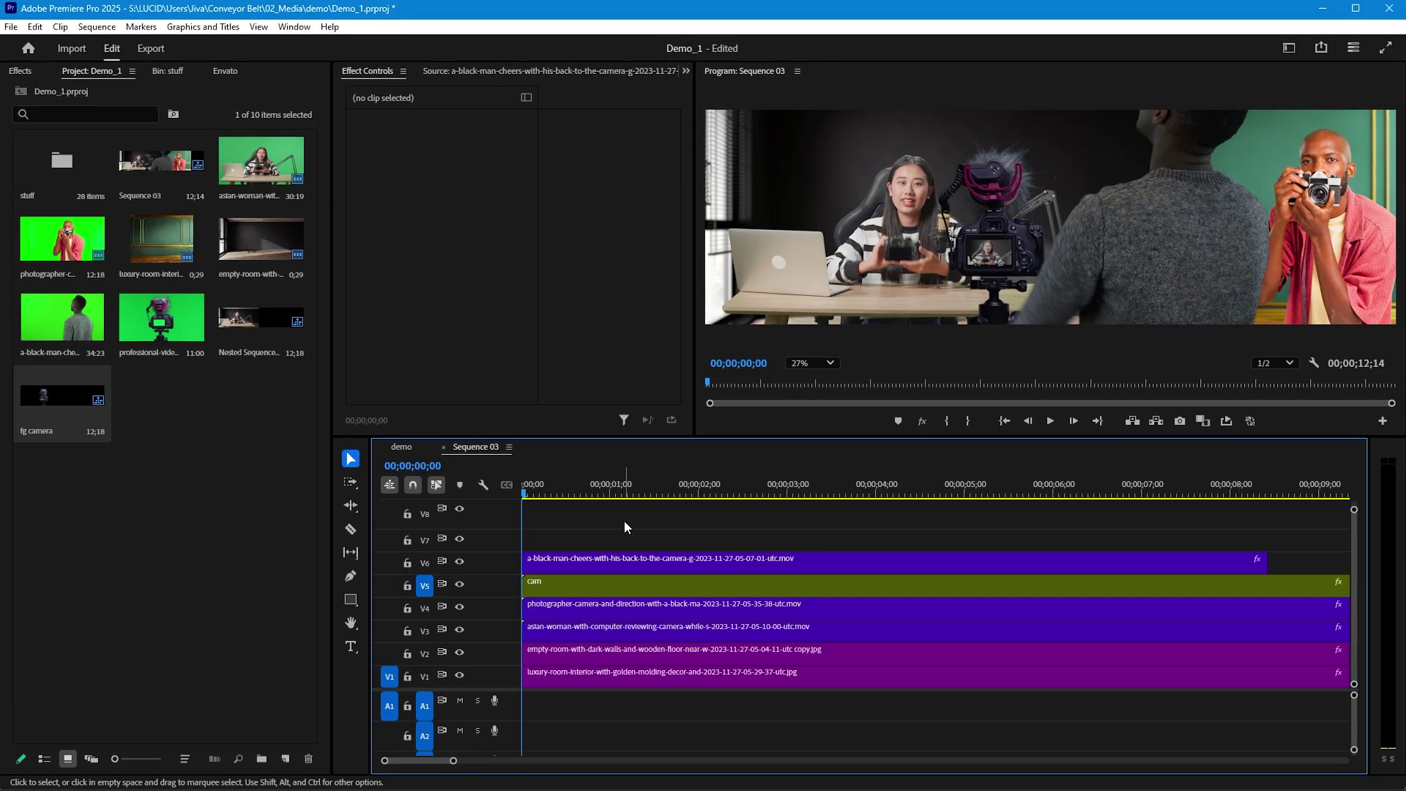
Nest the foreground and middle-ground clips as FG and MG, then begin nesting the background clips
{"action": "right_click", "coordinate": [685, 583]}
{"action": "left_click", "coordinate": [668, 230]}
{"action": "type", "text": "FG"}
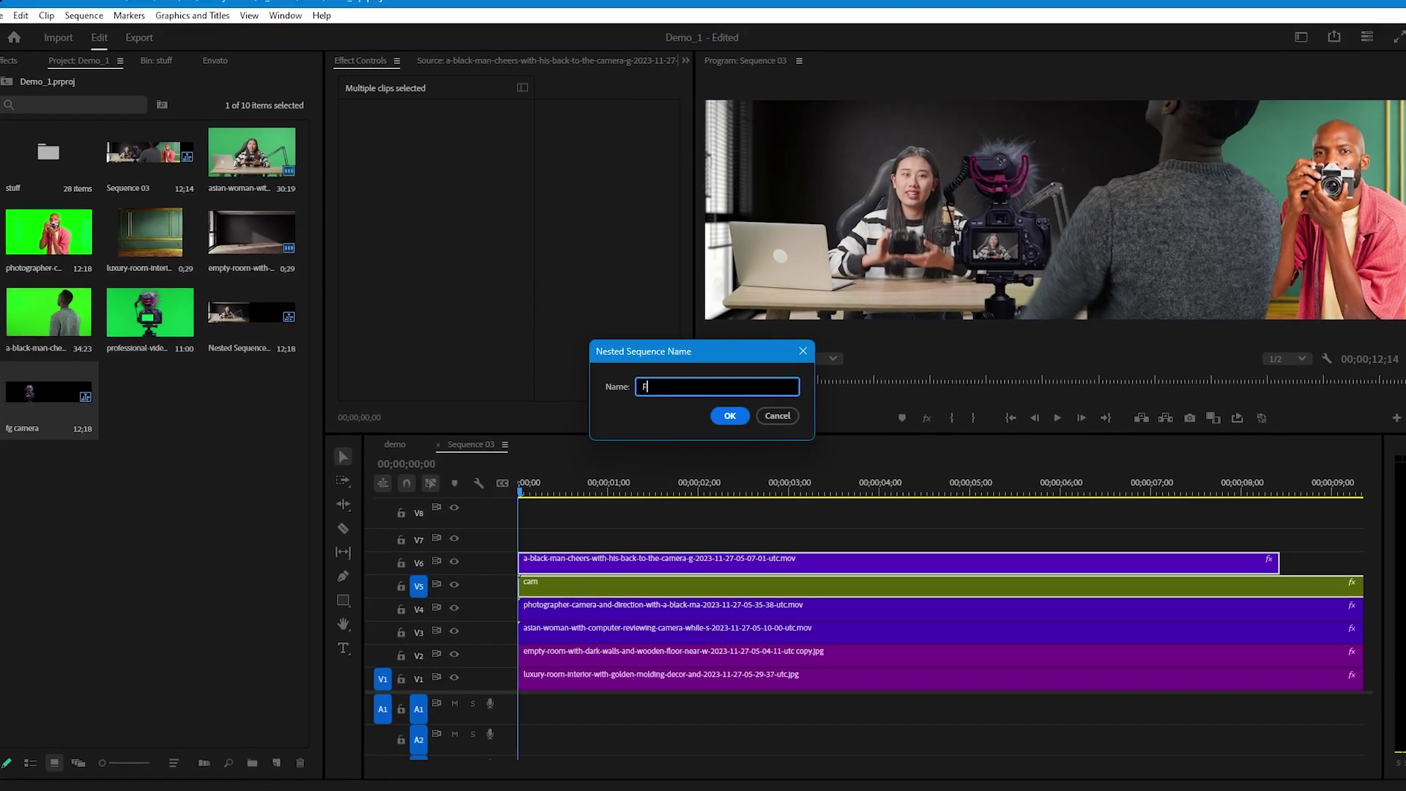
{"action": "key", "text": "Return"}
{"action": "right_click", "coordinate": [586, 586]}
{"action": "left_click", "coordinate": [622, 258]}
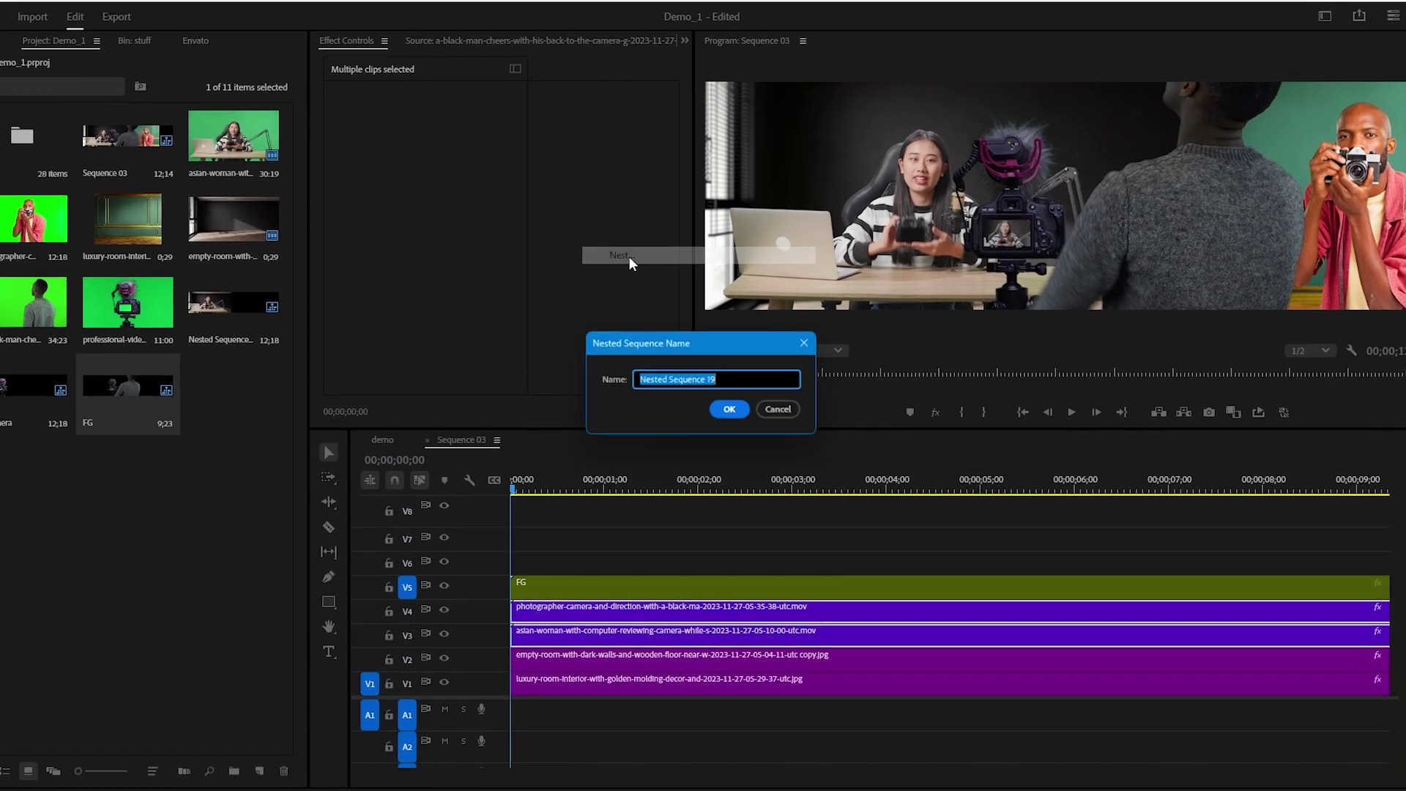
{"action": "type", "text": "MG"}
{"action": "key", "text": "Return"}
{"action": "right_click", "coordinate": [721, 670]}
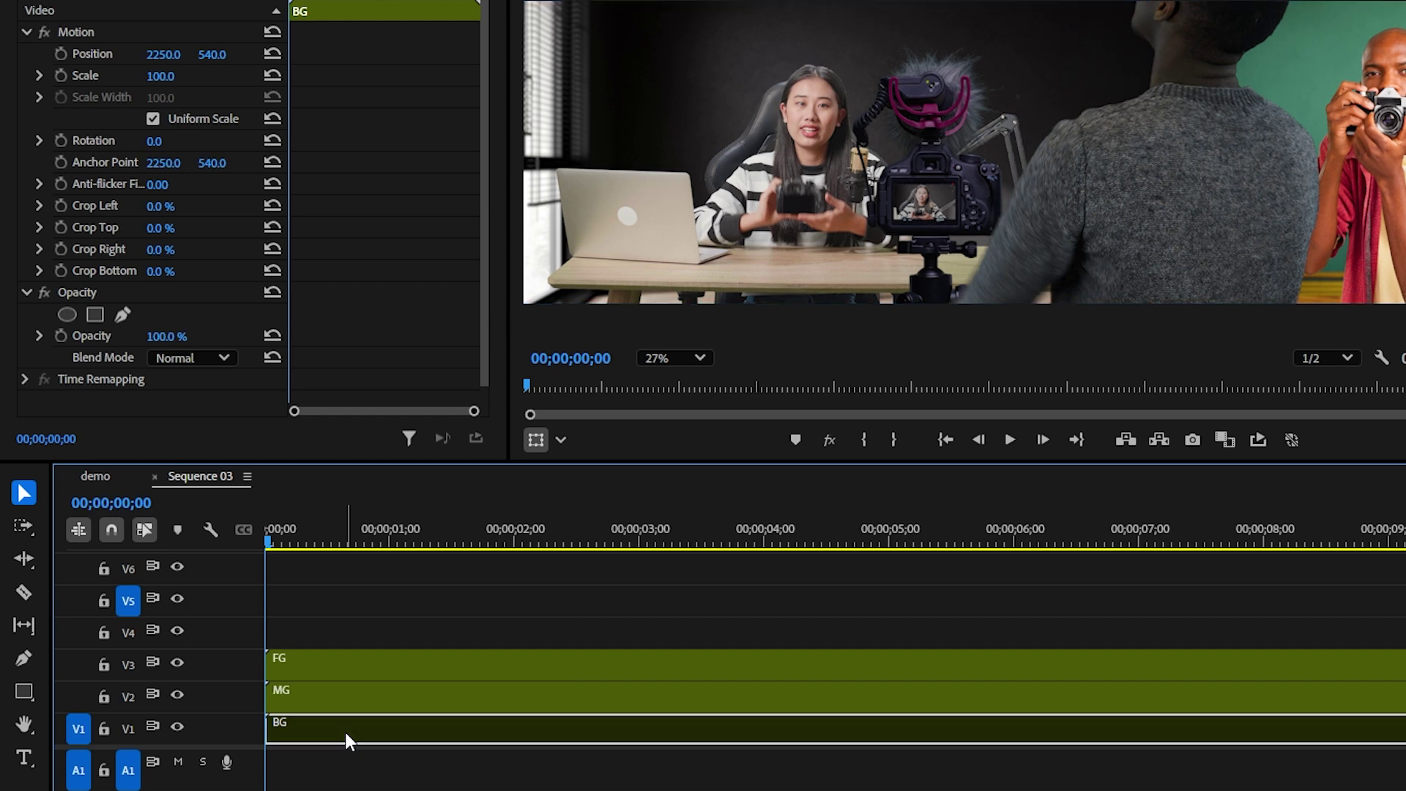
Keyframe MG and FG Position to slide left over about seven seconds, with FG moving further
{"action": "key", "text": "ctrl+shift+a"}
{"action": "left_click", "coordinate": [362, 698]}
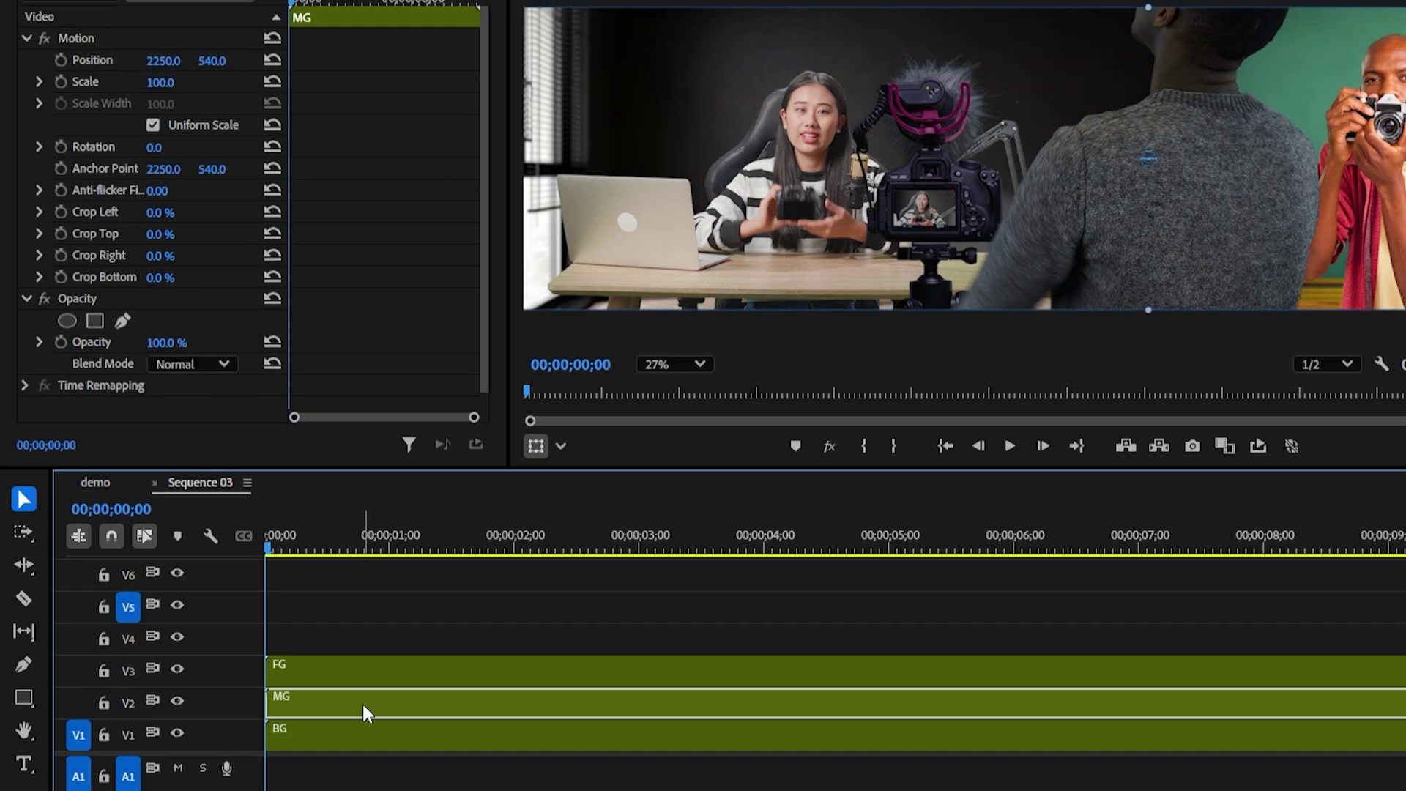
{"action": "left_click", "coordinate": [63, 121]}
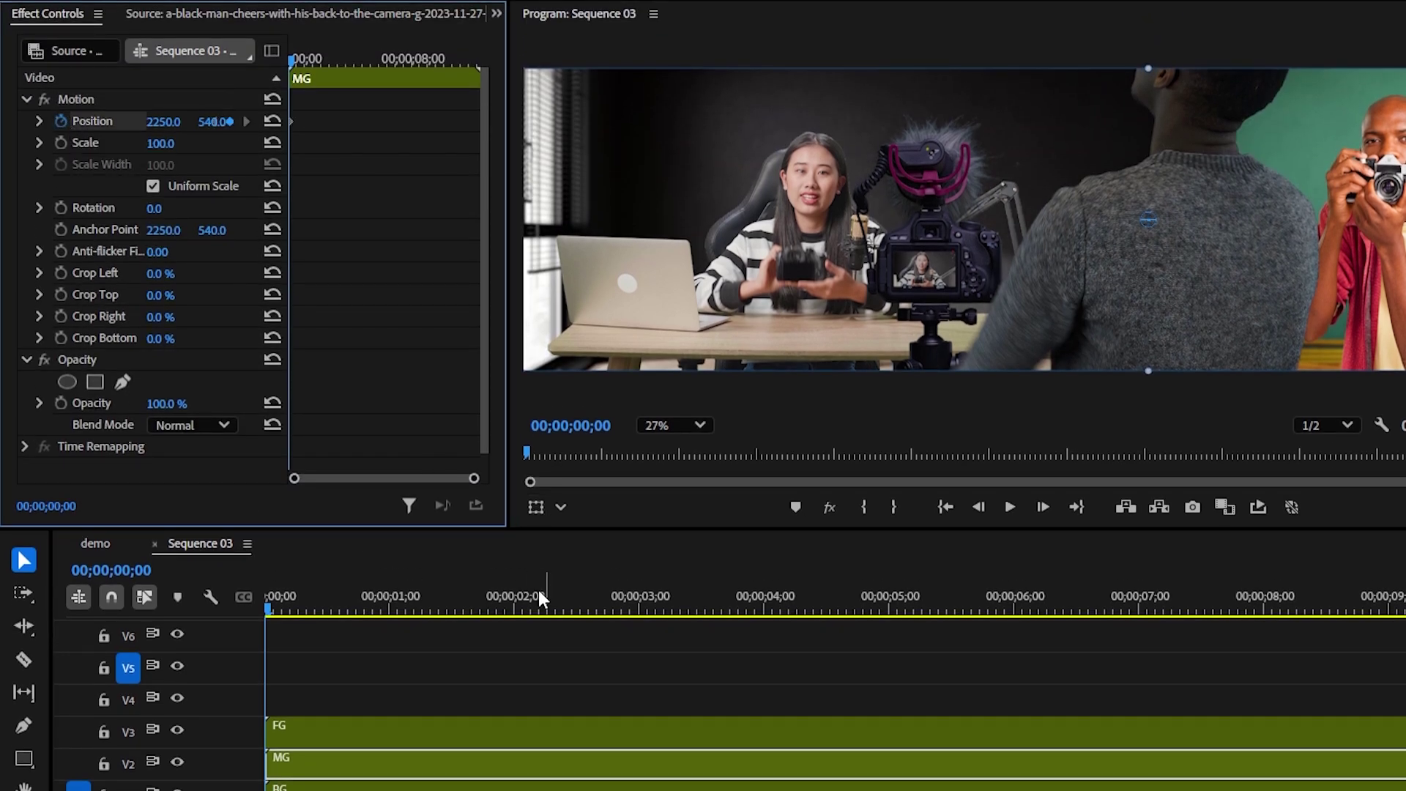
{"action": "left_click_drag", "start_coordinate": [541, 597], "coordinate": [1141, 617]}
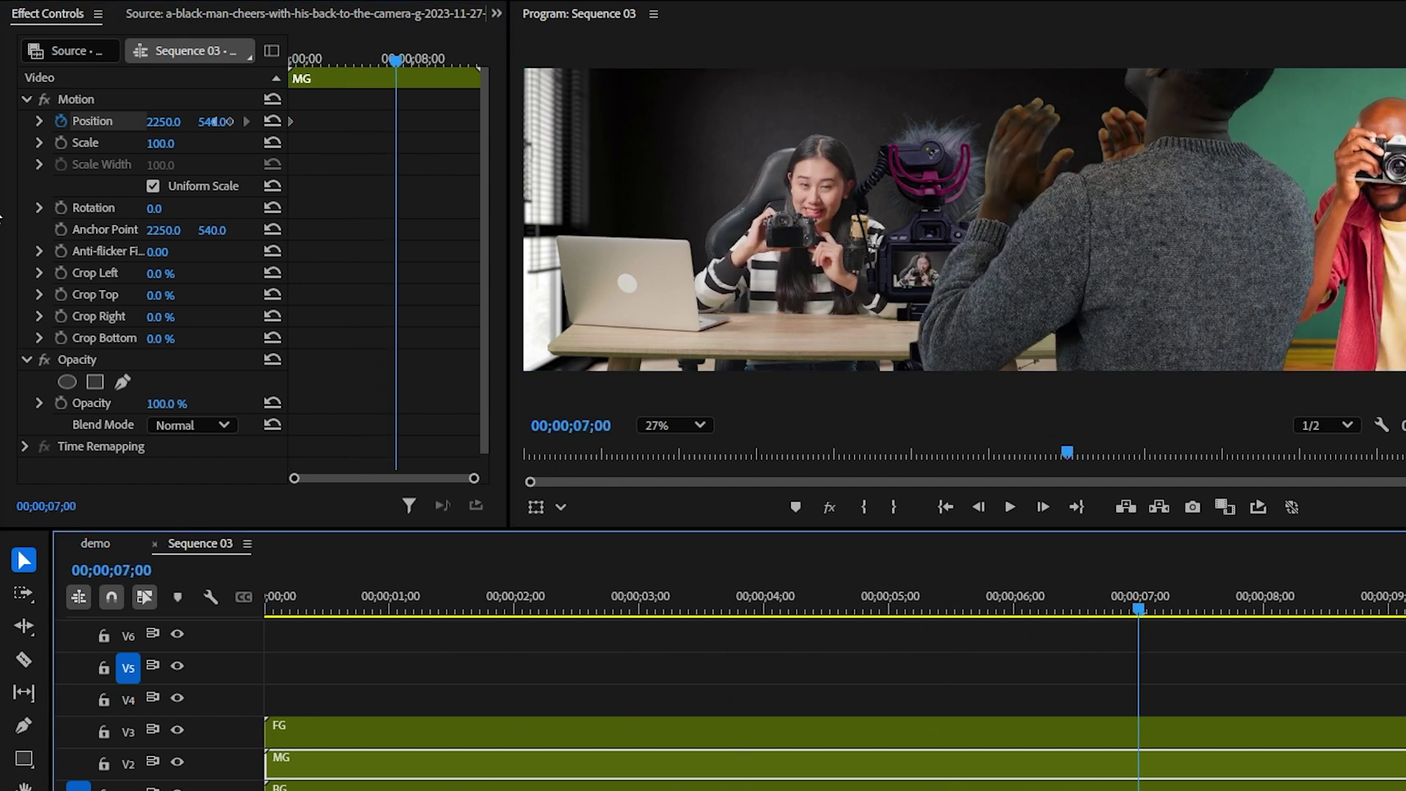
{"action": "left_click", "coordinate": [132, 102]}
{"action": "left_click_drag", "start_coordinate": [1084, 287], "coordinate": [1037, 276]}
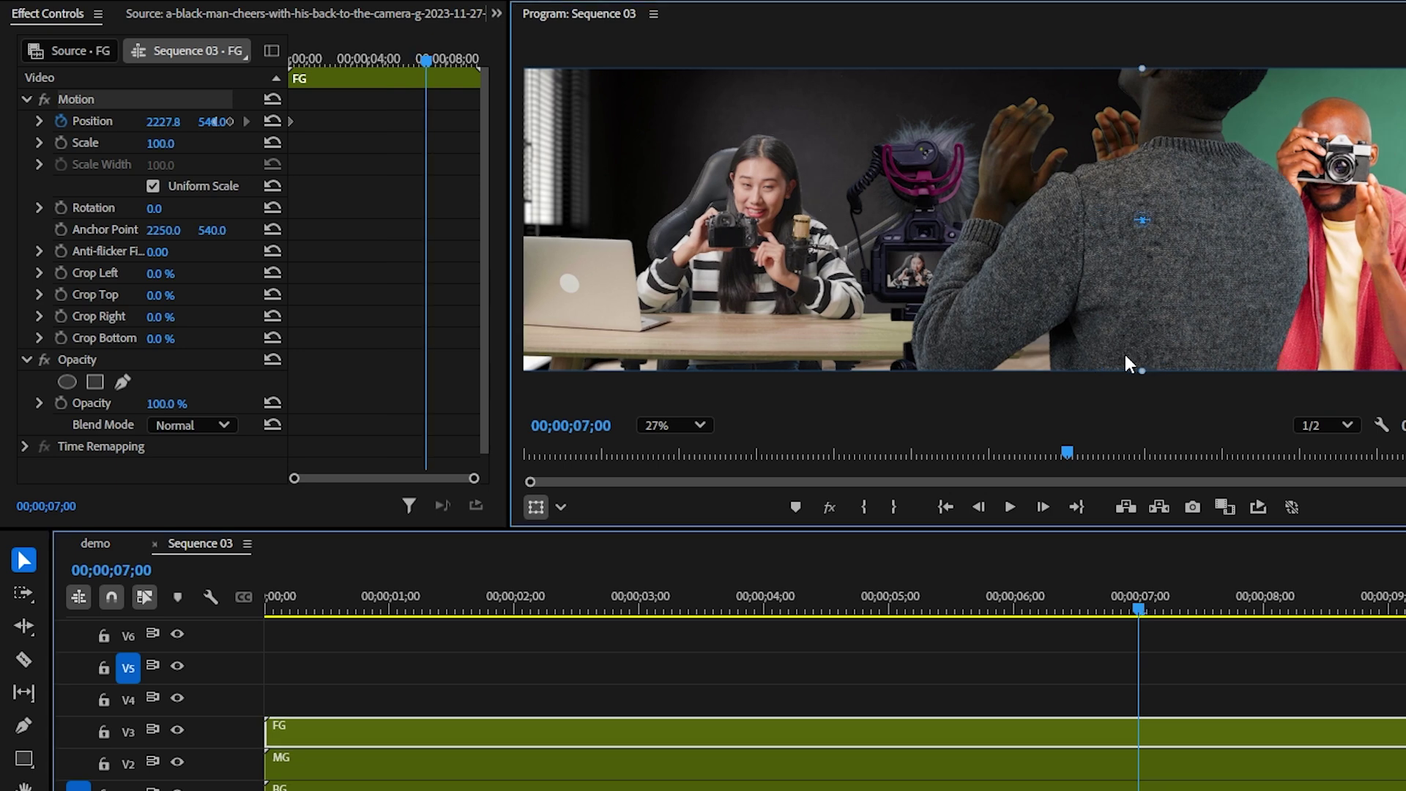
{"action": "left_click_drag", "start_coordinate": [1126, 355], "coordinate": [1053, 361]}
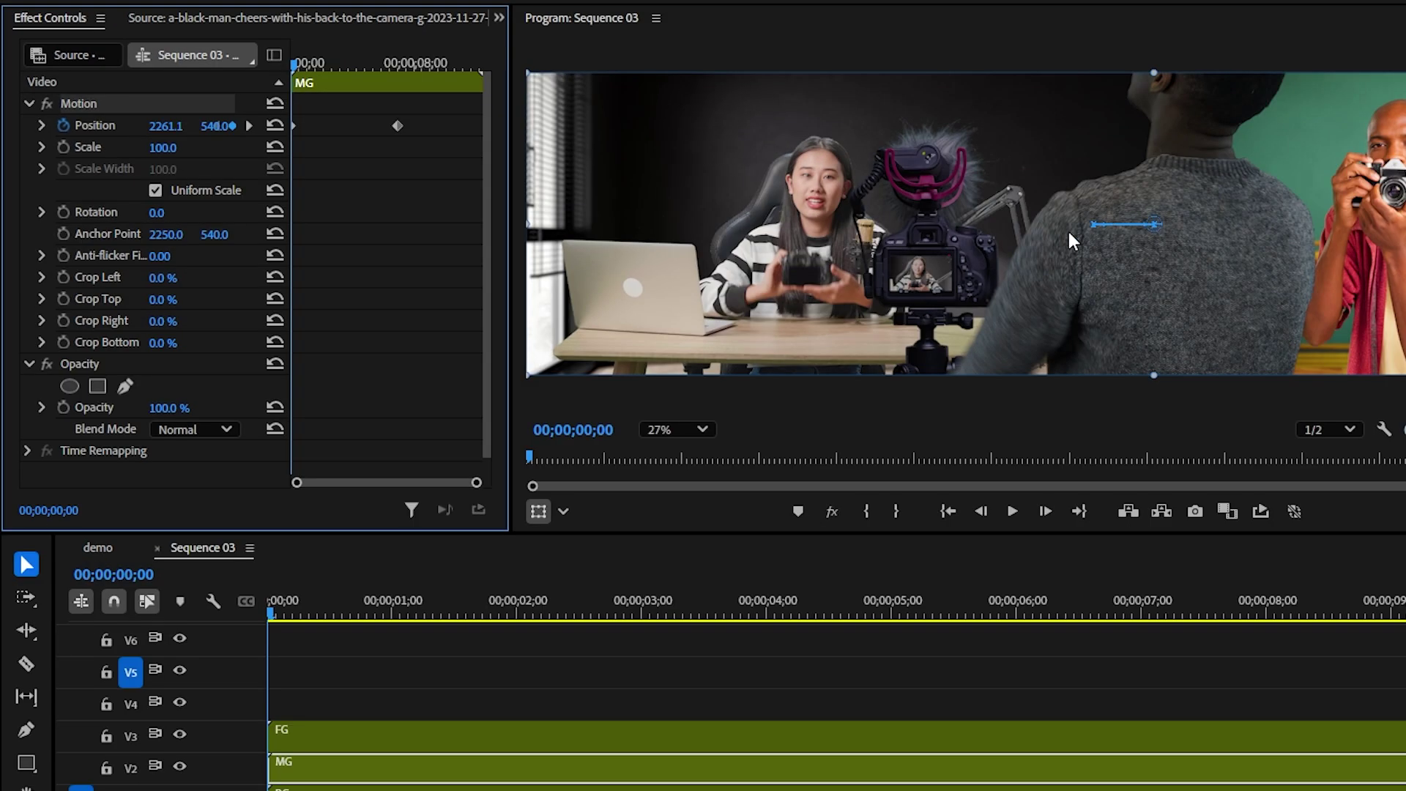
{"action": "left_click", "coordinate": [451, 743]}
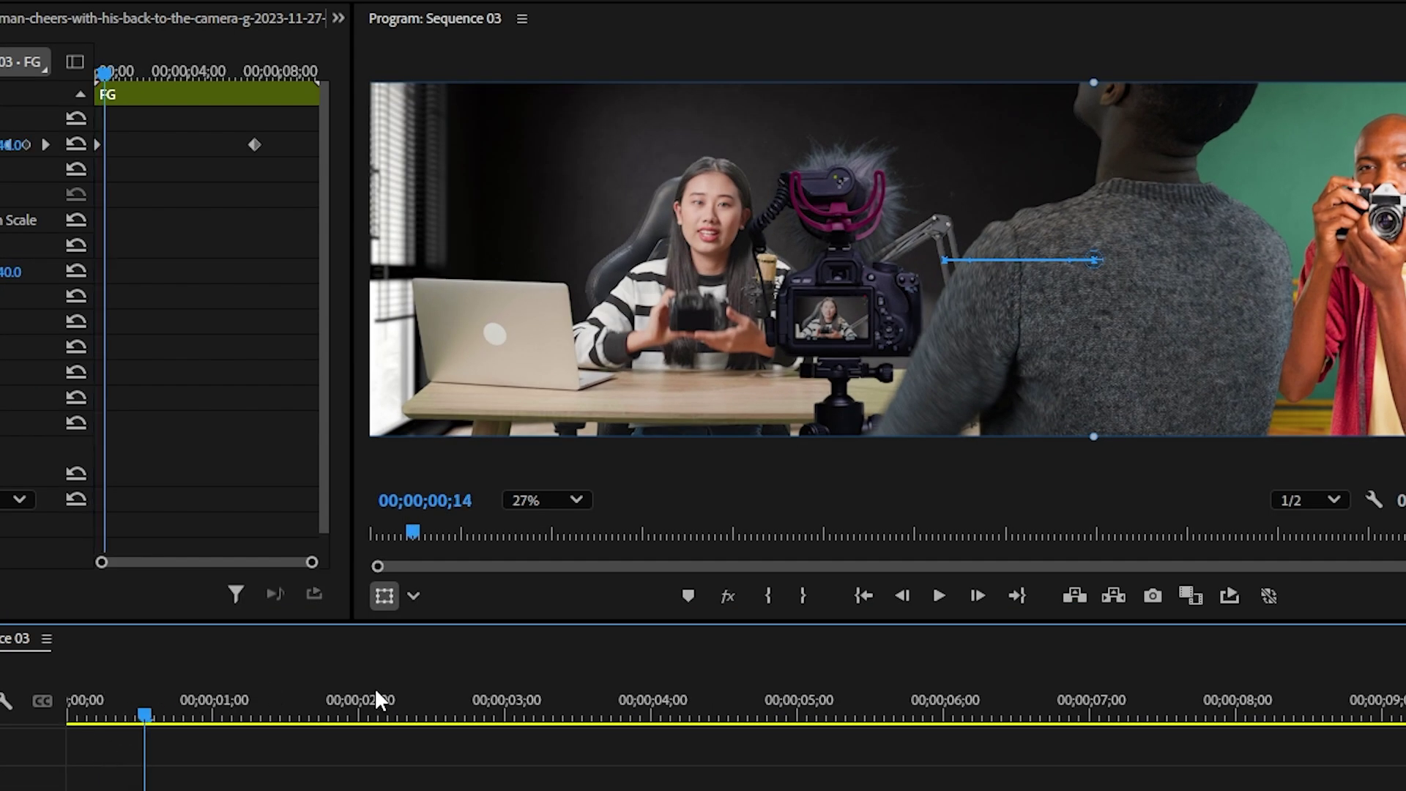
Inside BG, keyframe a rectangle mask on the empty-room clip so its right edge slides left
{"action": "left_click_drag", "start_coordinate": [375, 688], "coordinate": [824, 680]}
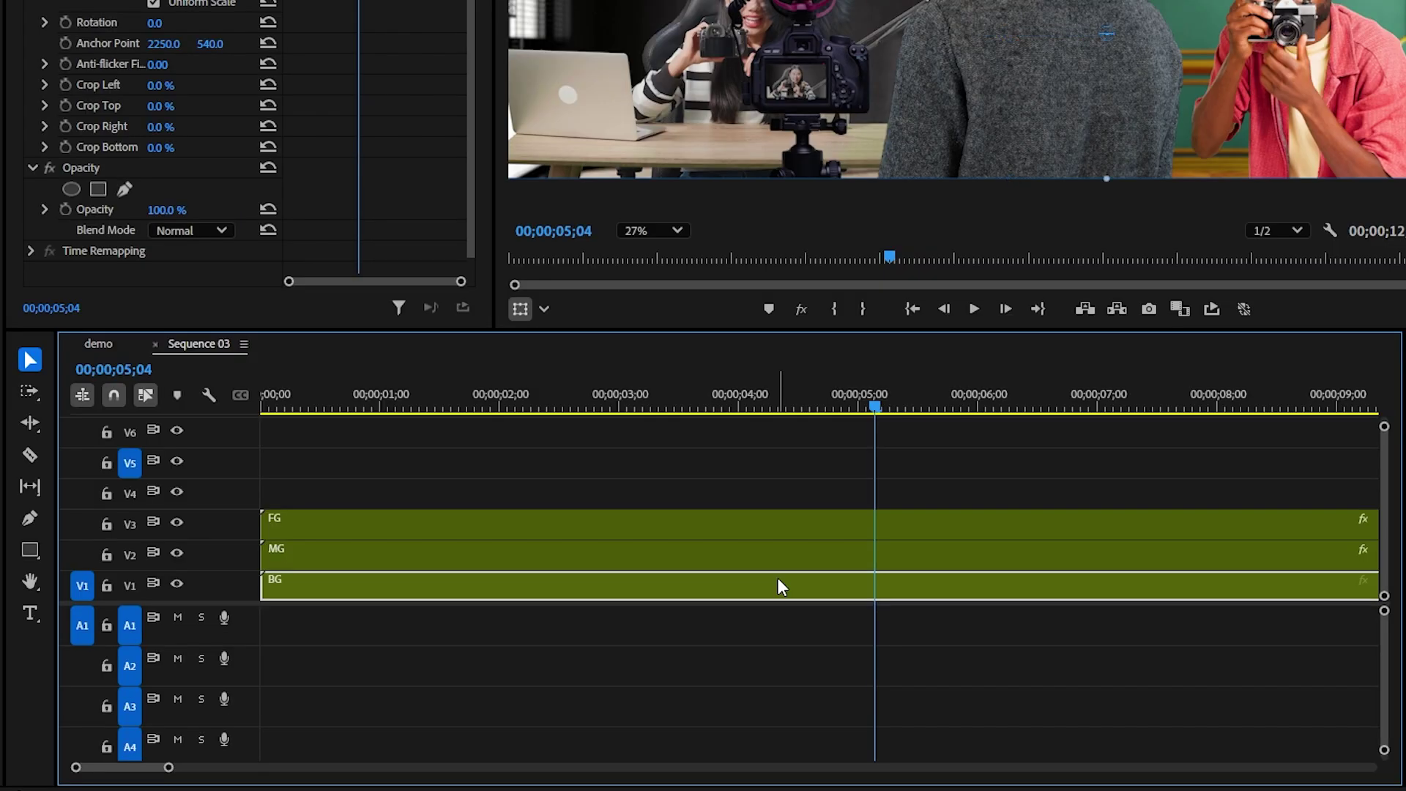
{"action": "double_click", "coordinate": [778, 584]}
{"action": "left_click", "coordinate": [97, 373]}
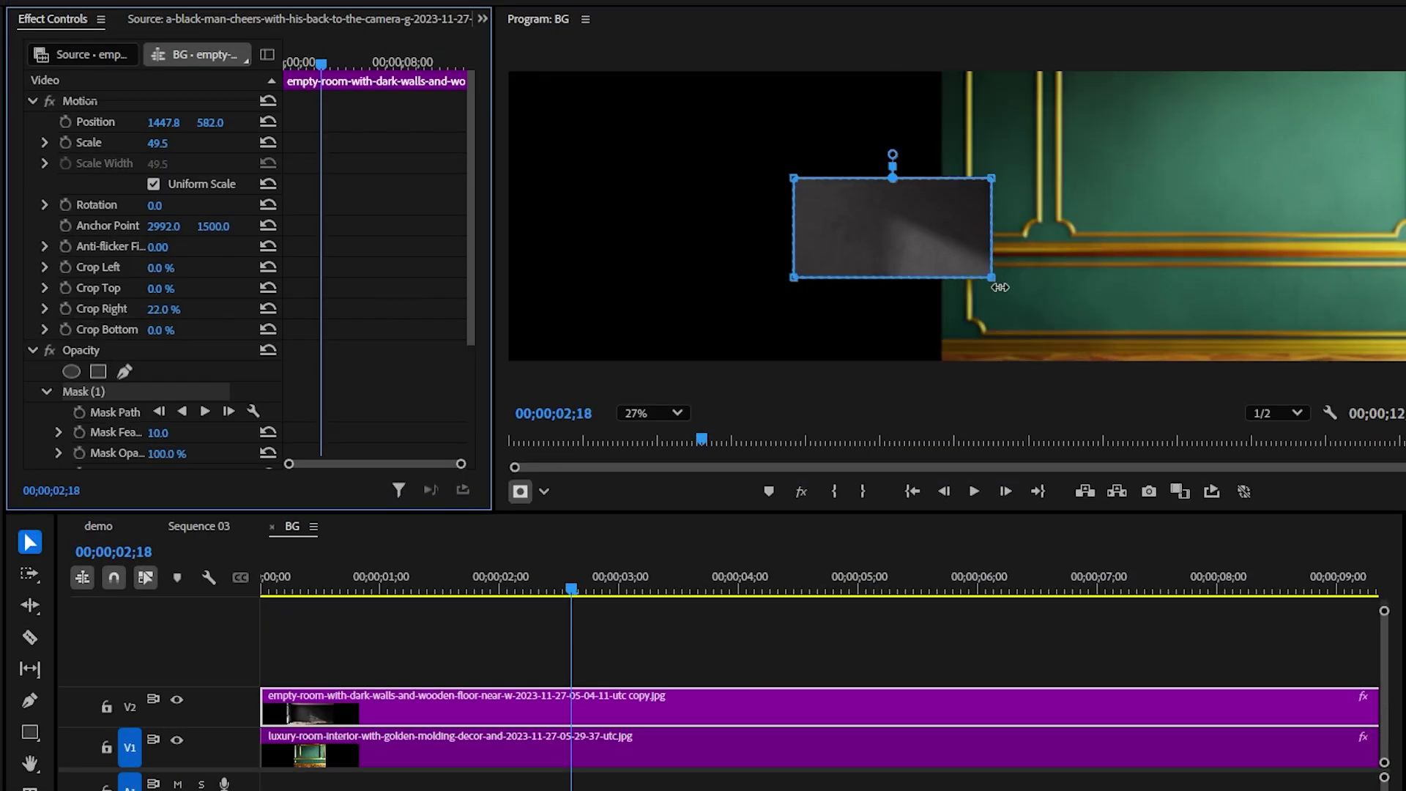
{"action": "left_click", "coordinate": [76, 414]}
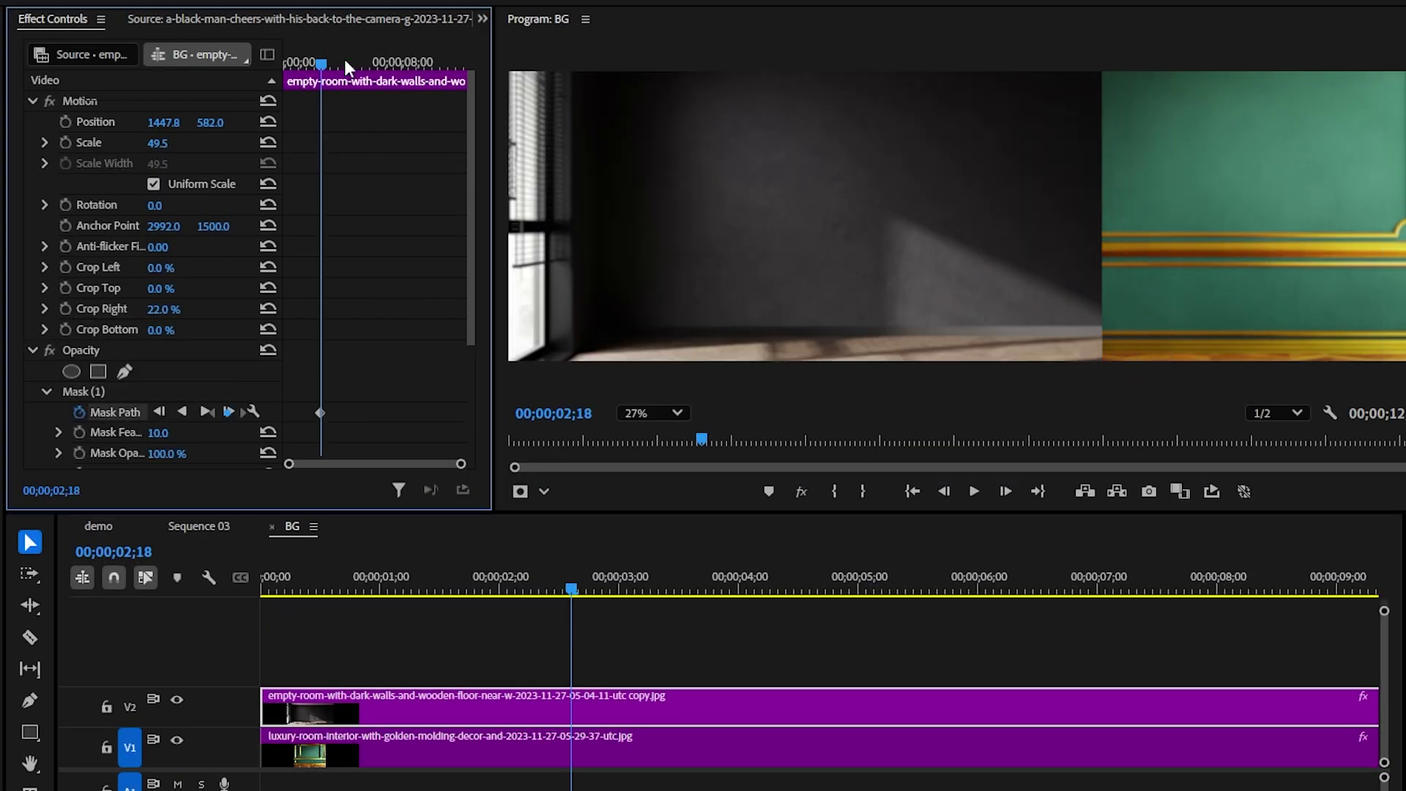
{"action": "left_click_drag", "start_coordinate": [853, 302], "coordinate": [808, 288]}
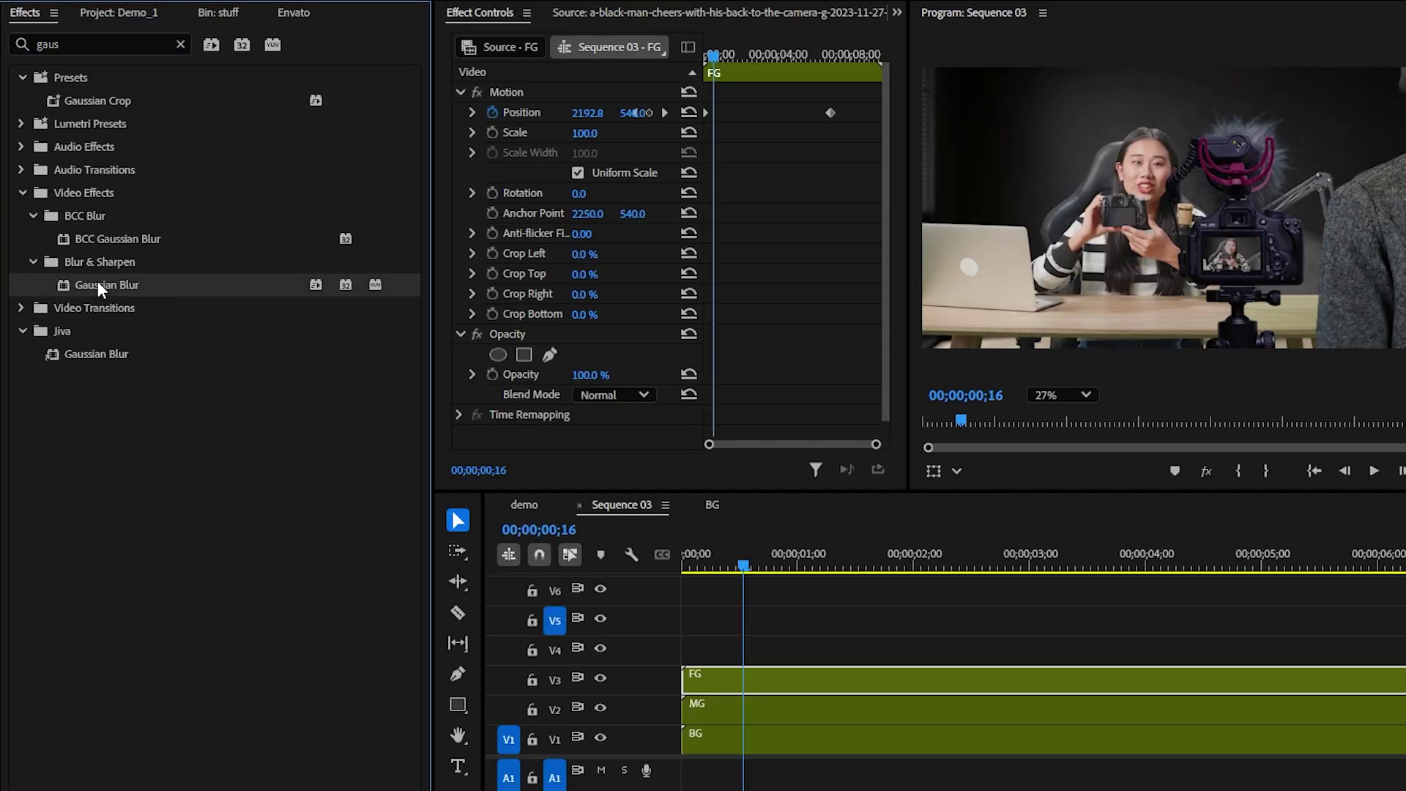
Apply Gaussian Blur to BG and nest FG, MG and BG into a sequence named 'final'
{"action": "scroll", "coordinate": [747, 336], "scroll_direction": "down", "scroll_amount": 3}
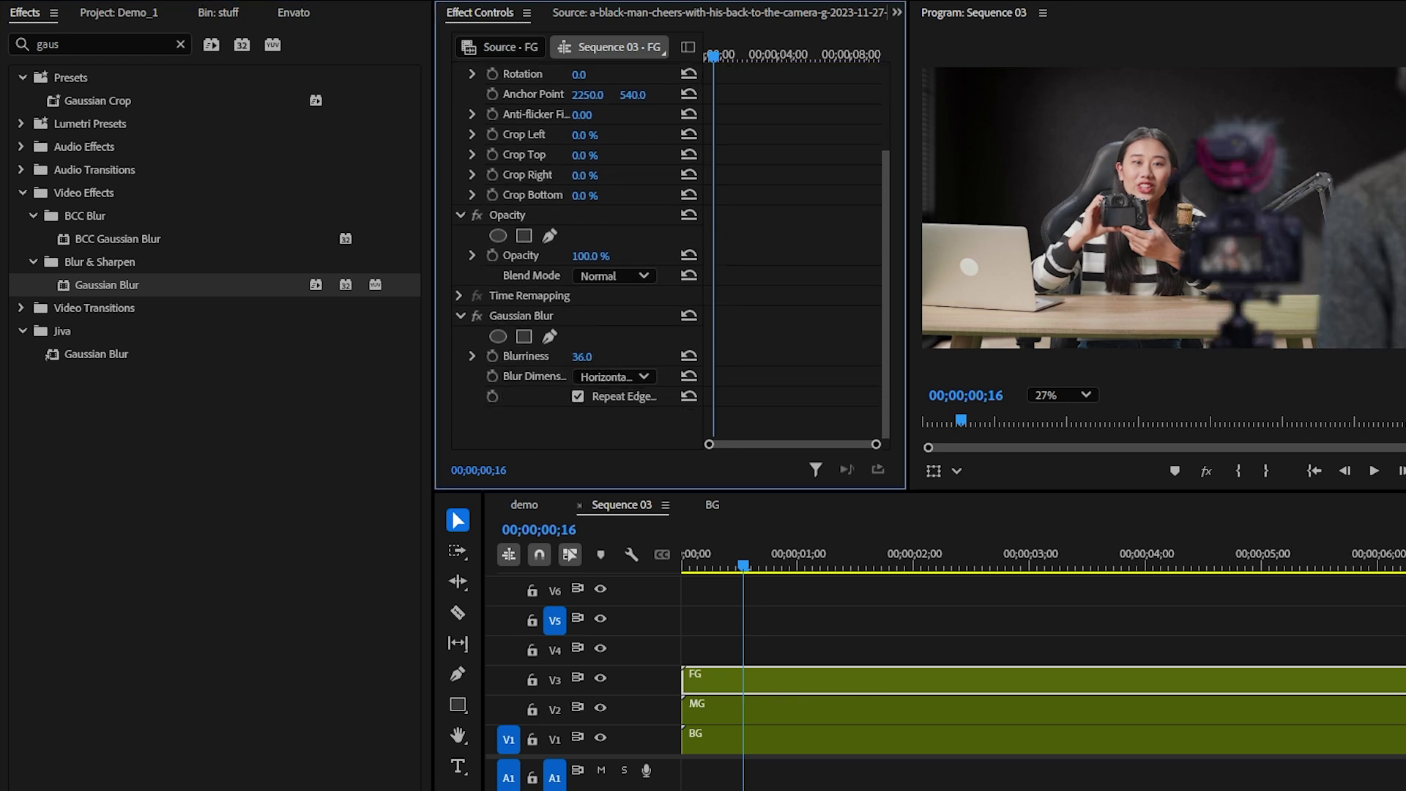
{"action": "left_click_drag", "start_coordinate": [729, 740], "coordinate": [730, 741]}
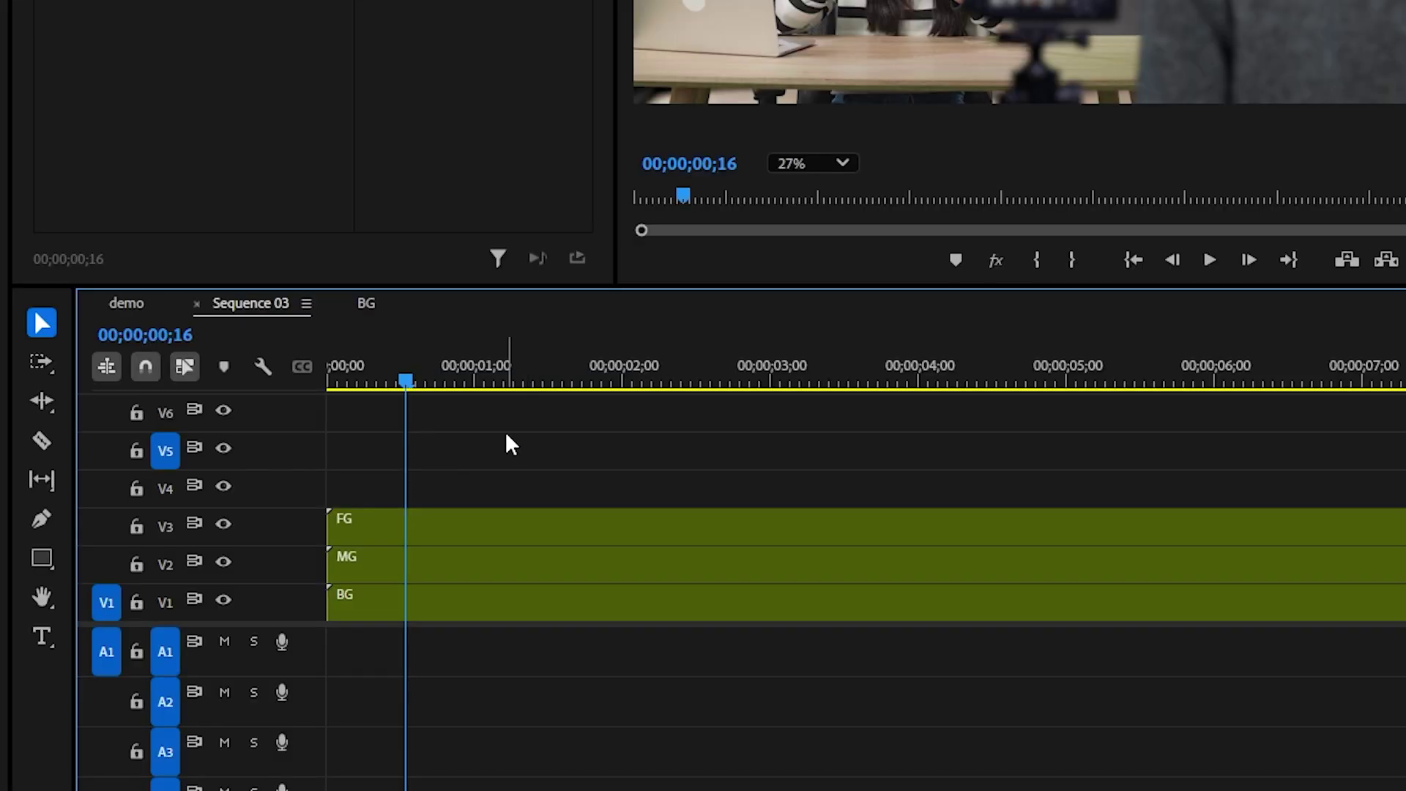
{"action": "left_click_drag", "start_coordinate": [821, 605], "coordinate": [954, 790]}
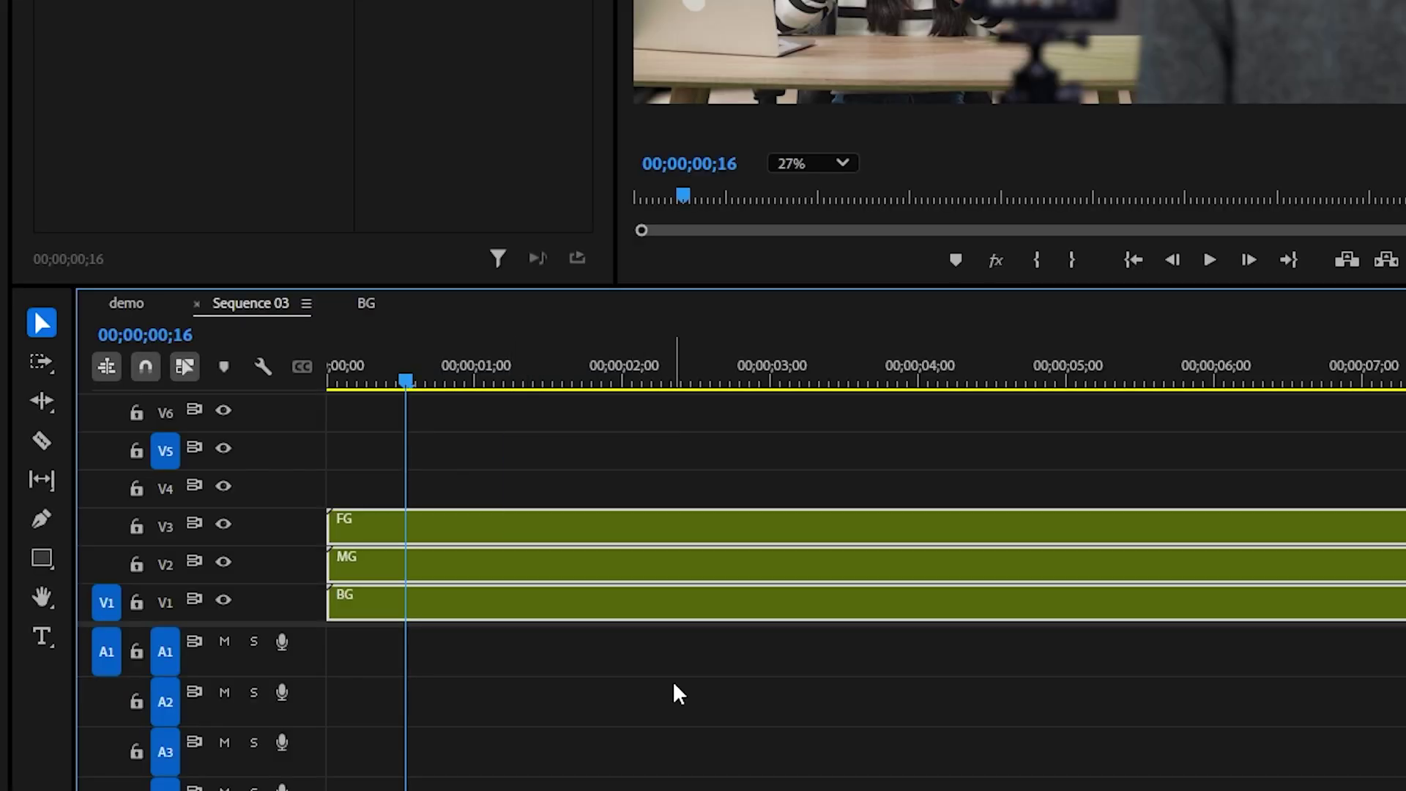
{"action": "right_click", "coordinate": [607, 602]}
{"action": "left_click", "coordinate": [718, 8]}
{"action": "type", "text": "final"}
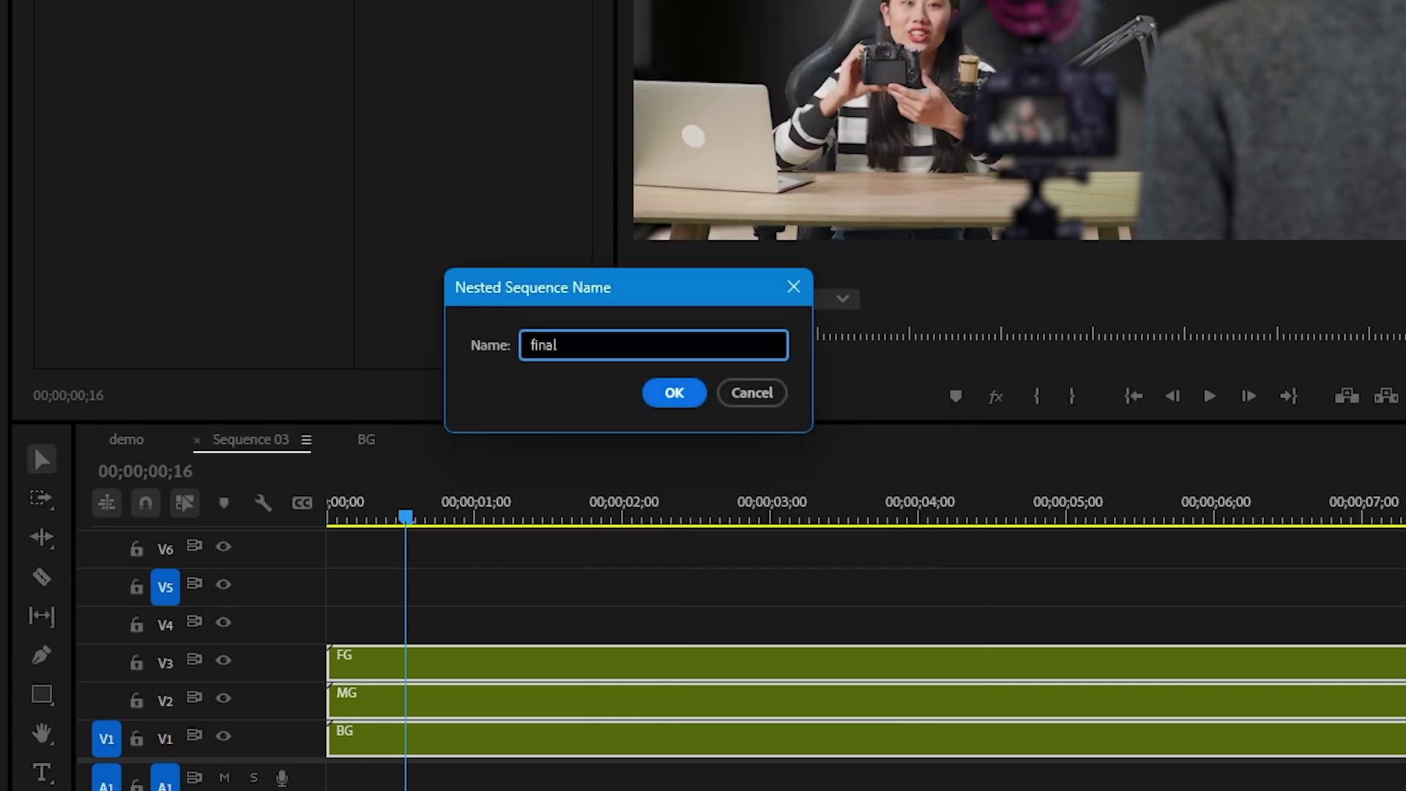
{"action": "key", "text": "Return"}
Change the sequence frame width to 1920 in Sequence Settings
{"action": "left_click", "coordinate": [162, 43]}
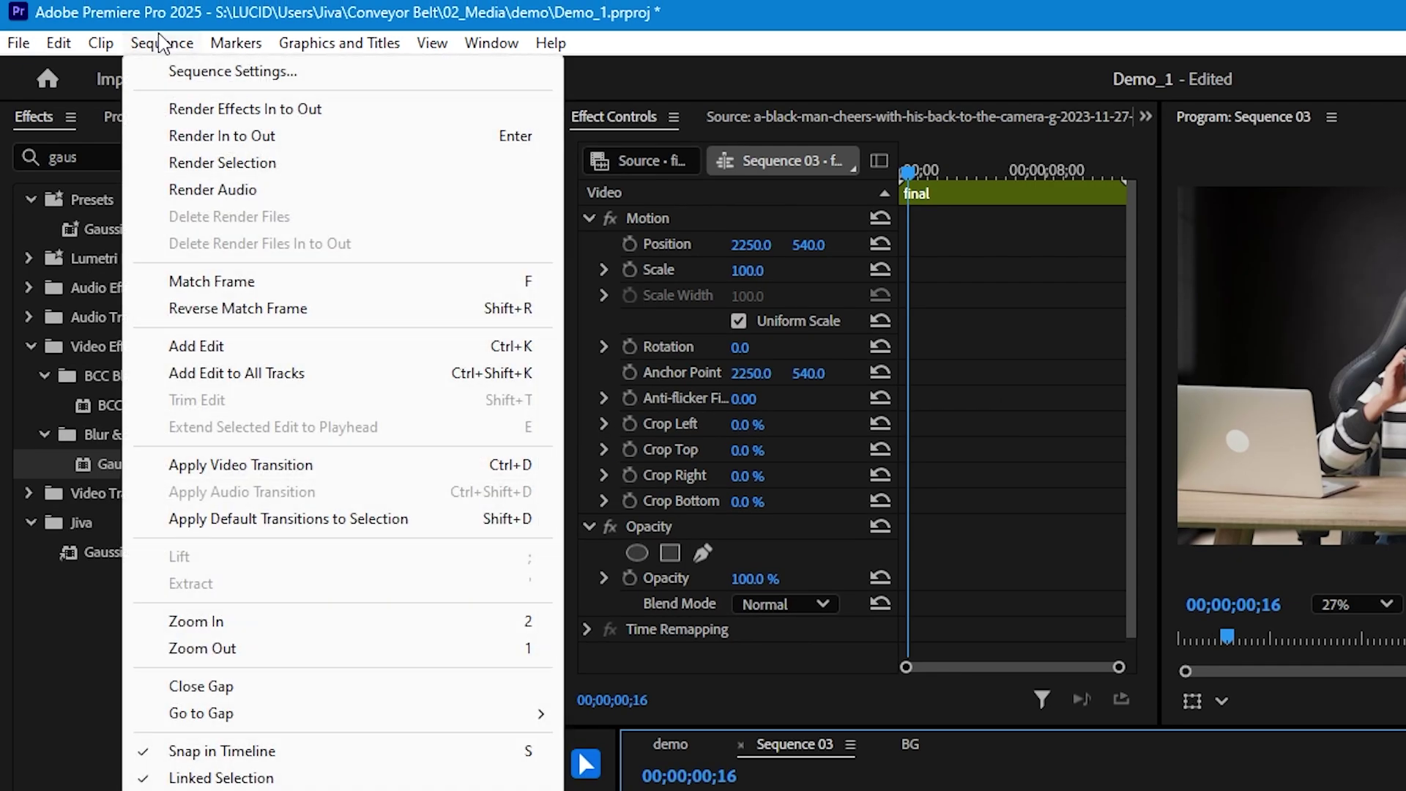
{"action": "left_click", "coordinate": [201, 71]}
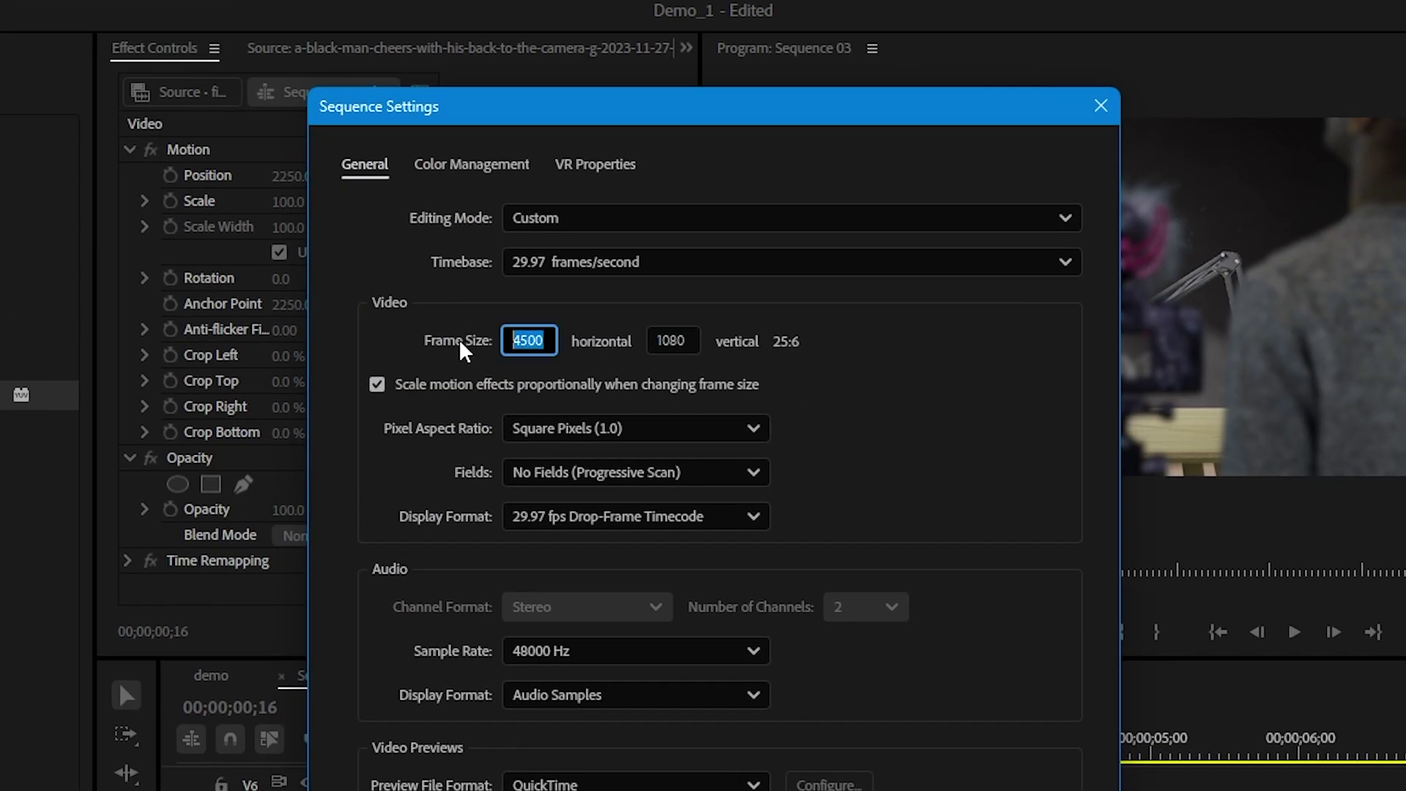
{"action": "type", "text": "1920"}
{"action": "key", "text": "Return"}
{"action": "key", "text": "Return"}
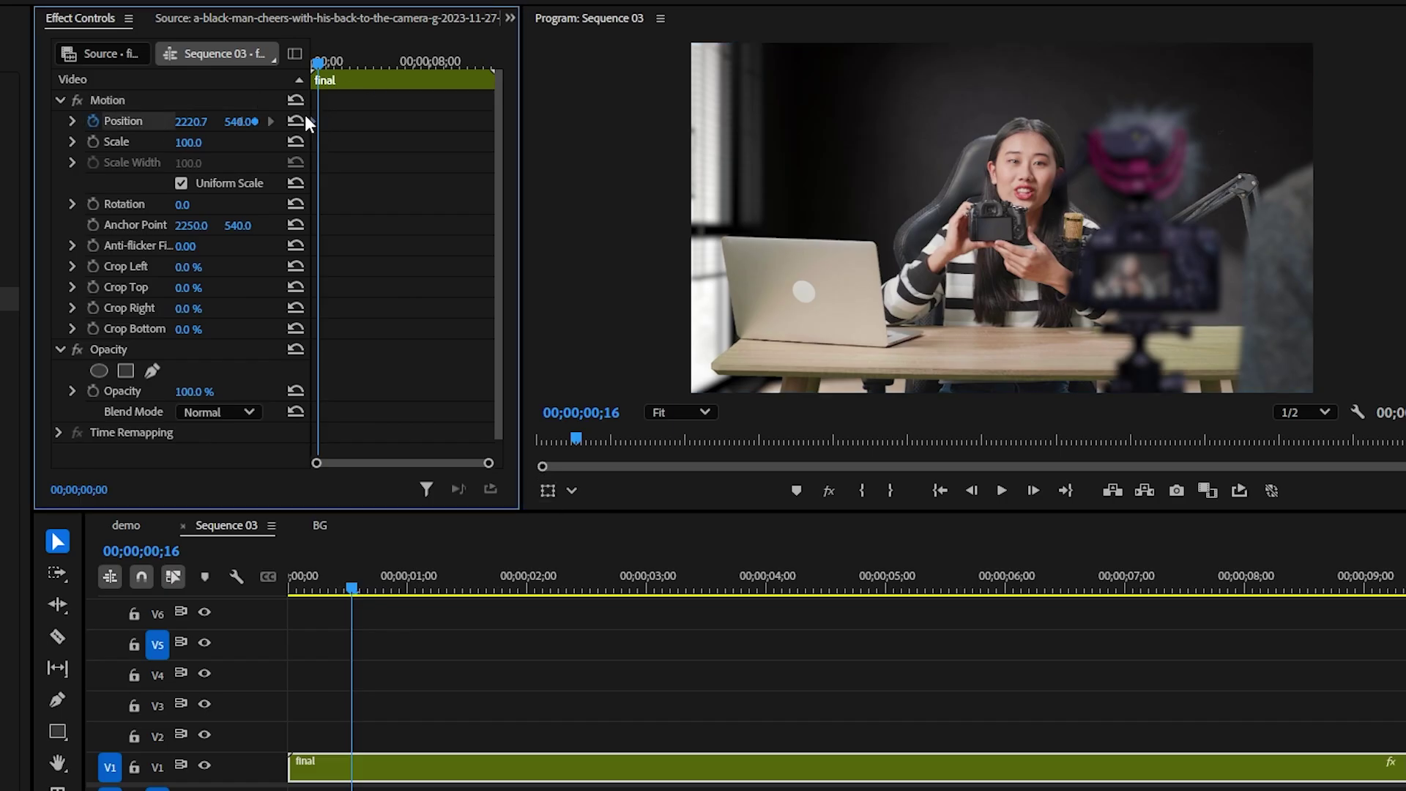
At 00;00;08;03, slide the final clip left to Position X 10.7, bringing the man into frame
{"action": "left_click_drag", "start_coordinate": [317, 62], "coordinate": [430, 62]}
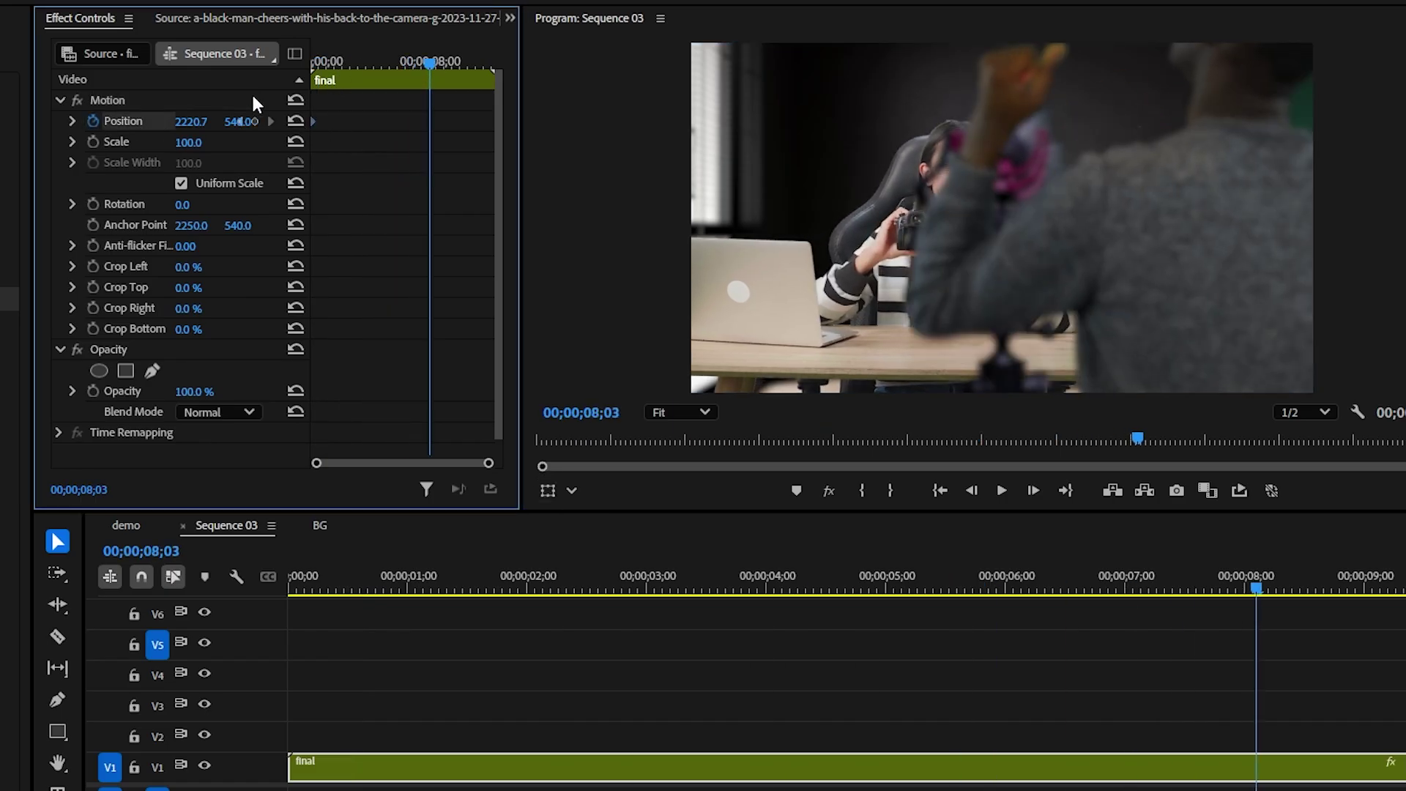
{"action": "left_click_drag", "start_coordinate": [1274, 271], "coordinate": [619, 252]}
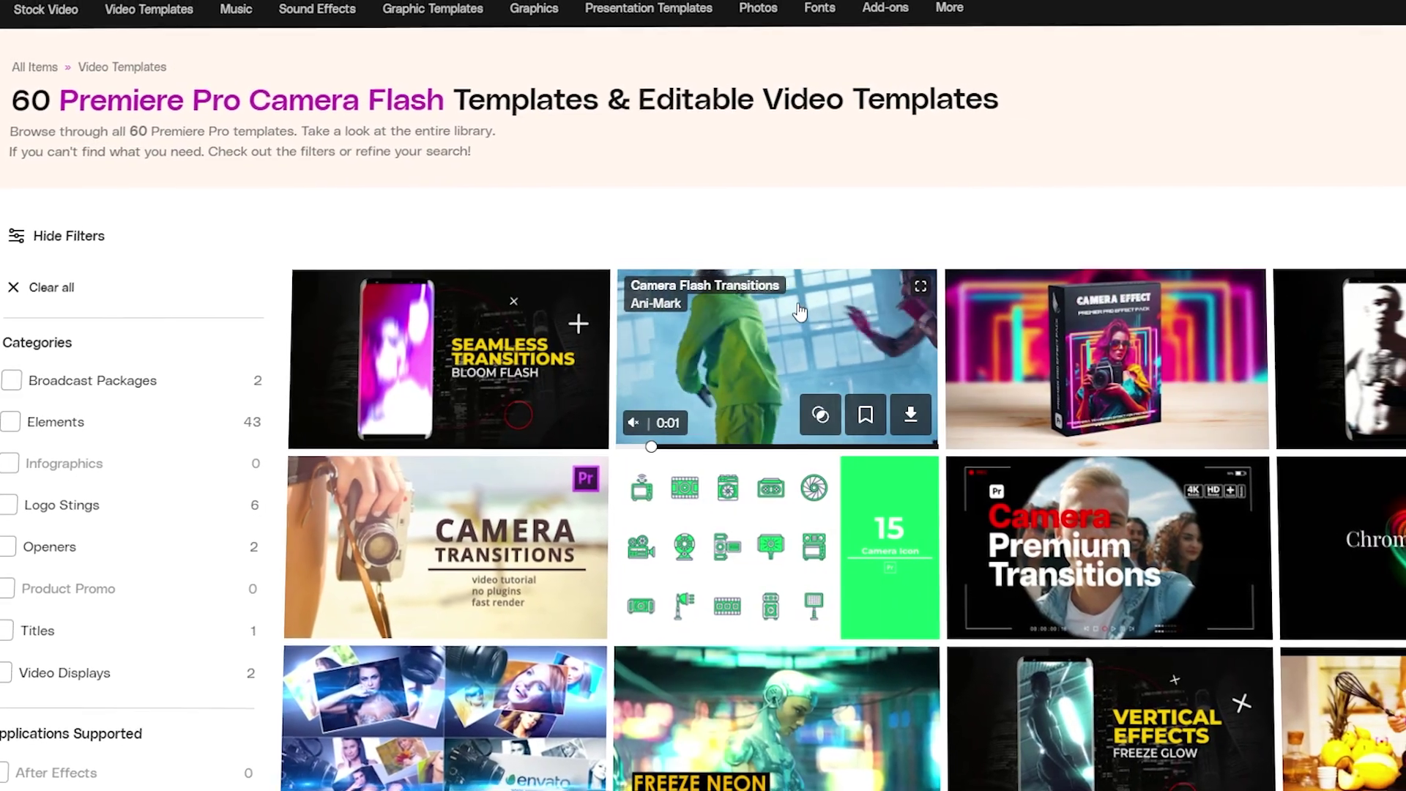
Open the Premium Transitions Camera template, then scroll through the overlay results and the Sound Effects list
{"action": "left_click", "coordinate": [1026, 571]}
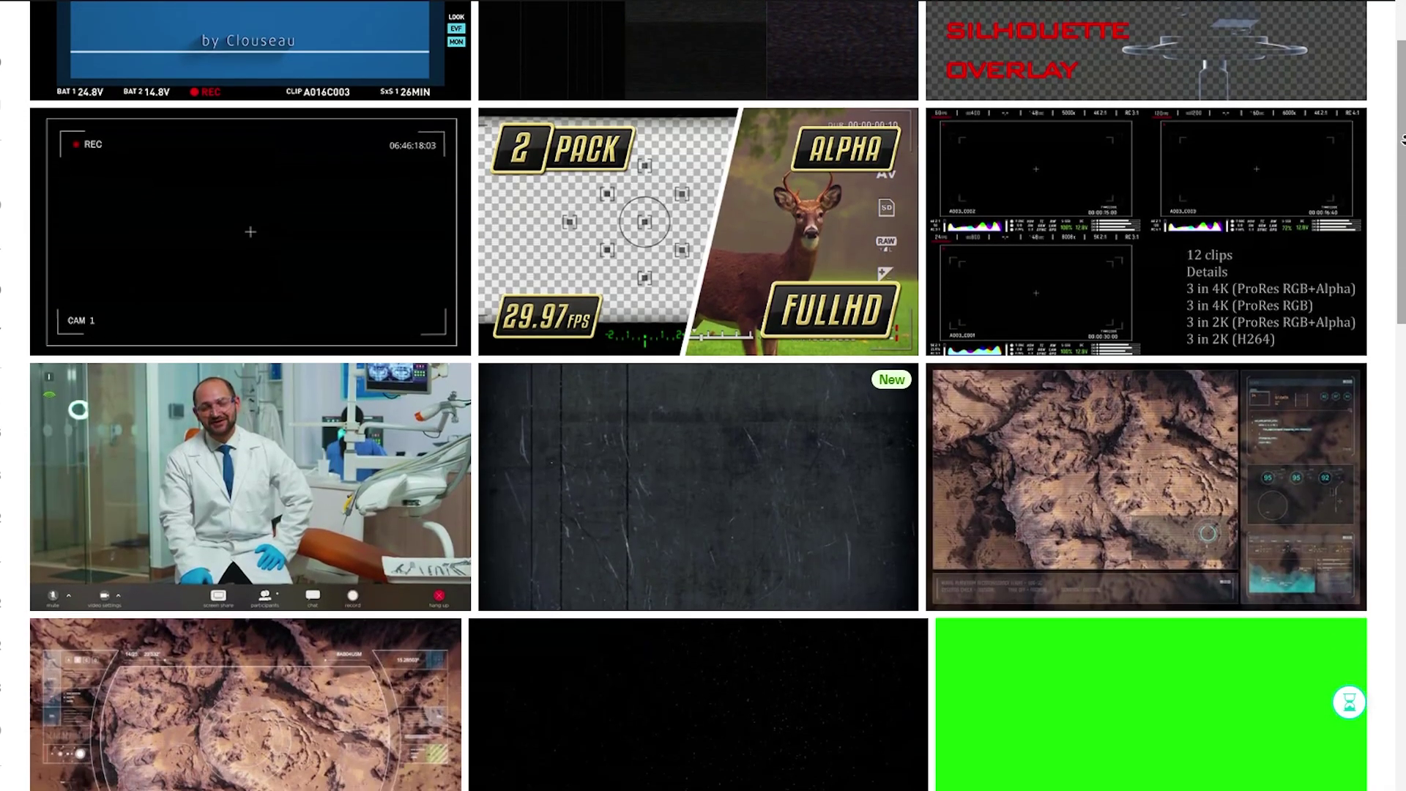
{"action": "scroll", "coordinate": [1403, 139], "scroll_direction": "down", "scroll_amount": 2}
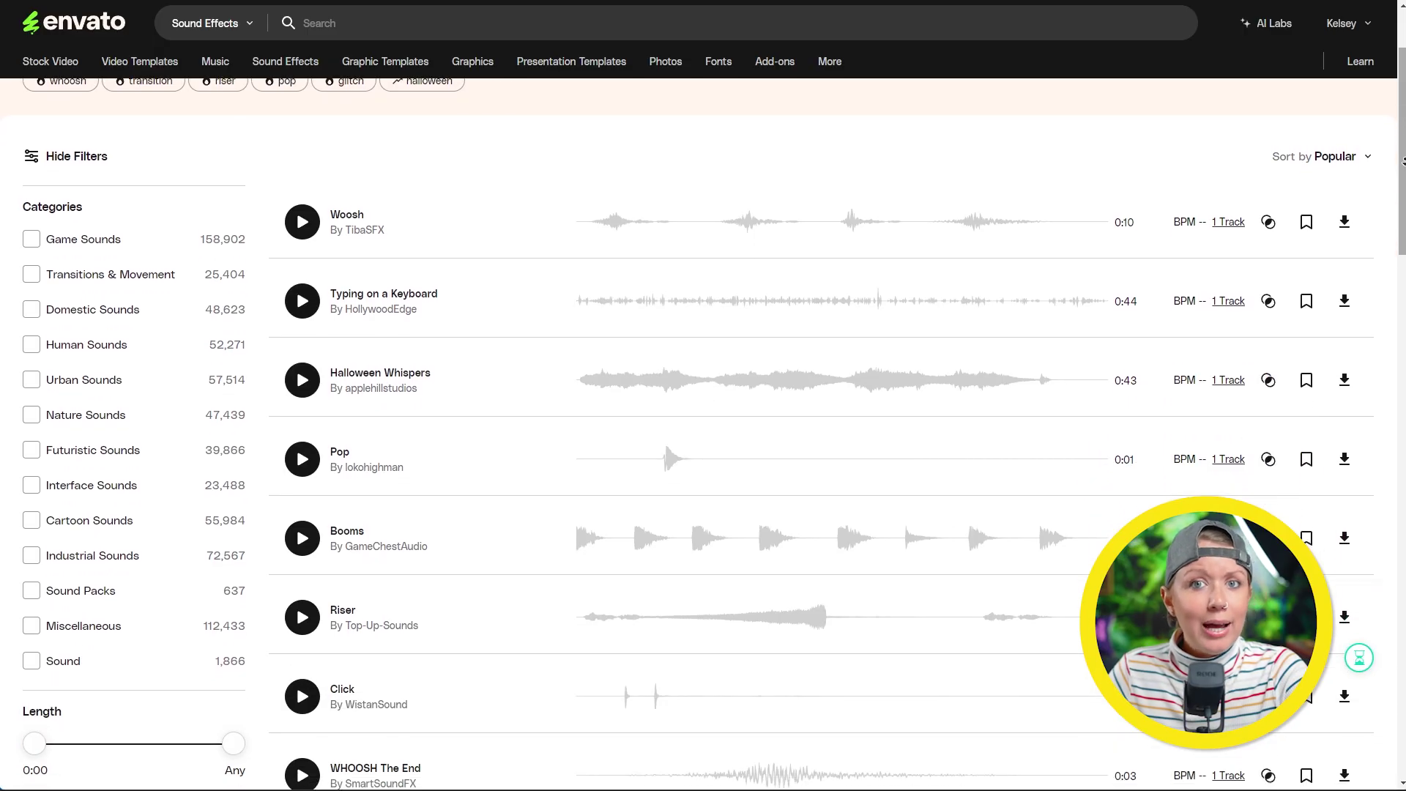
{"action": "scroll", "coordinate": [1403, 162], "scroll_direction": "down", "scroll_amount": 3}
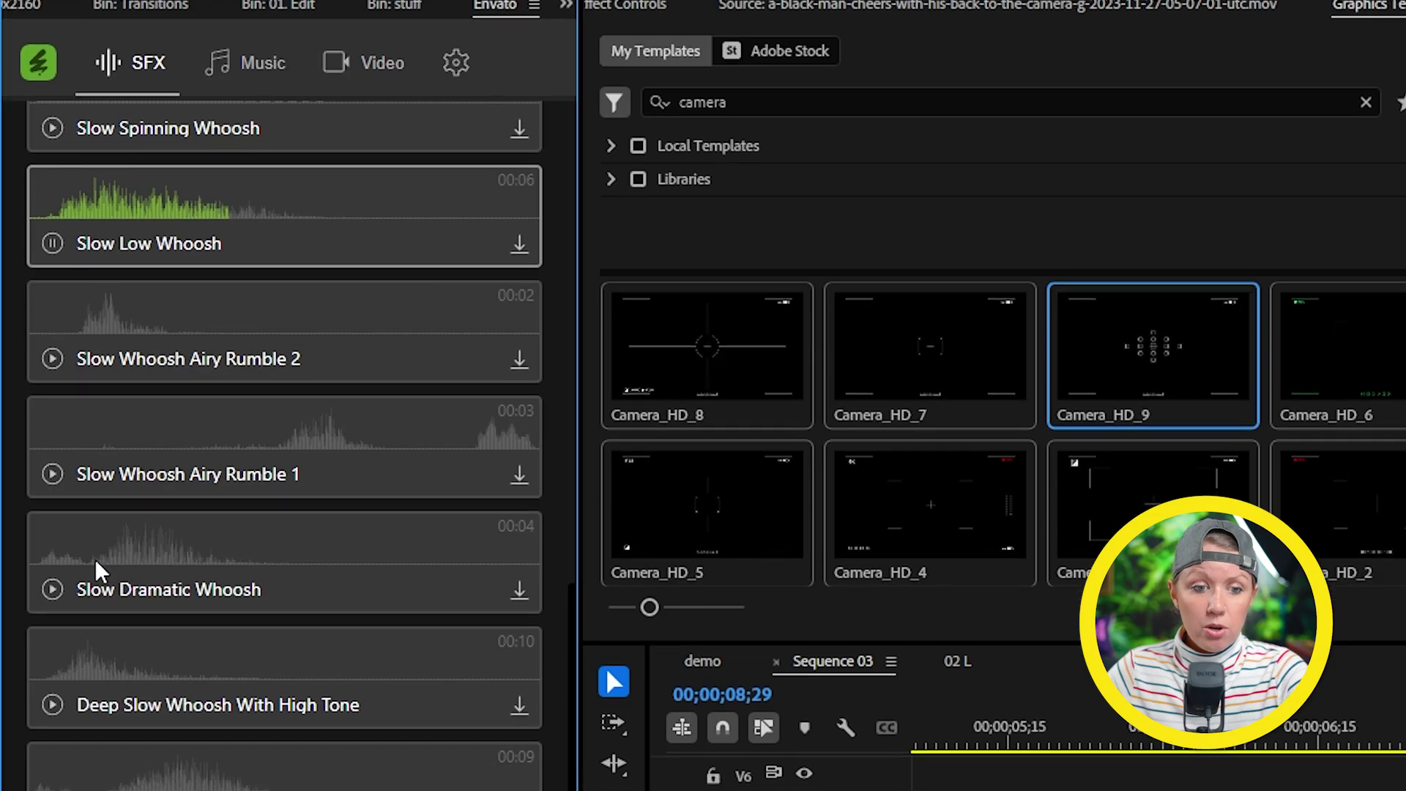
Preview the Slow Dramatic and Slow Cosmic Whoosh sounds, then download Slow Cosmic Whoosh
{"action": "left_click", "coordinate": [95, 571]}
{"action": "scroll", "coordinate": [95, 571], "scroll_direction": "down", "scroll_amount": 3}
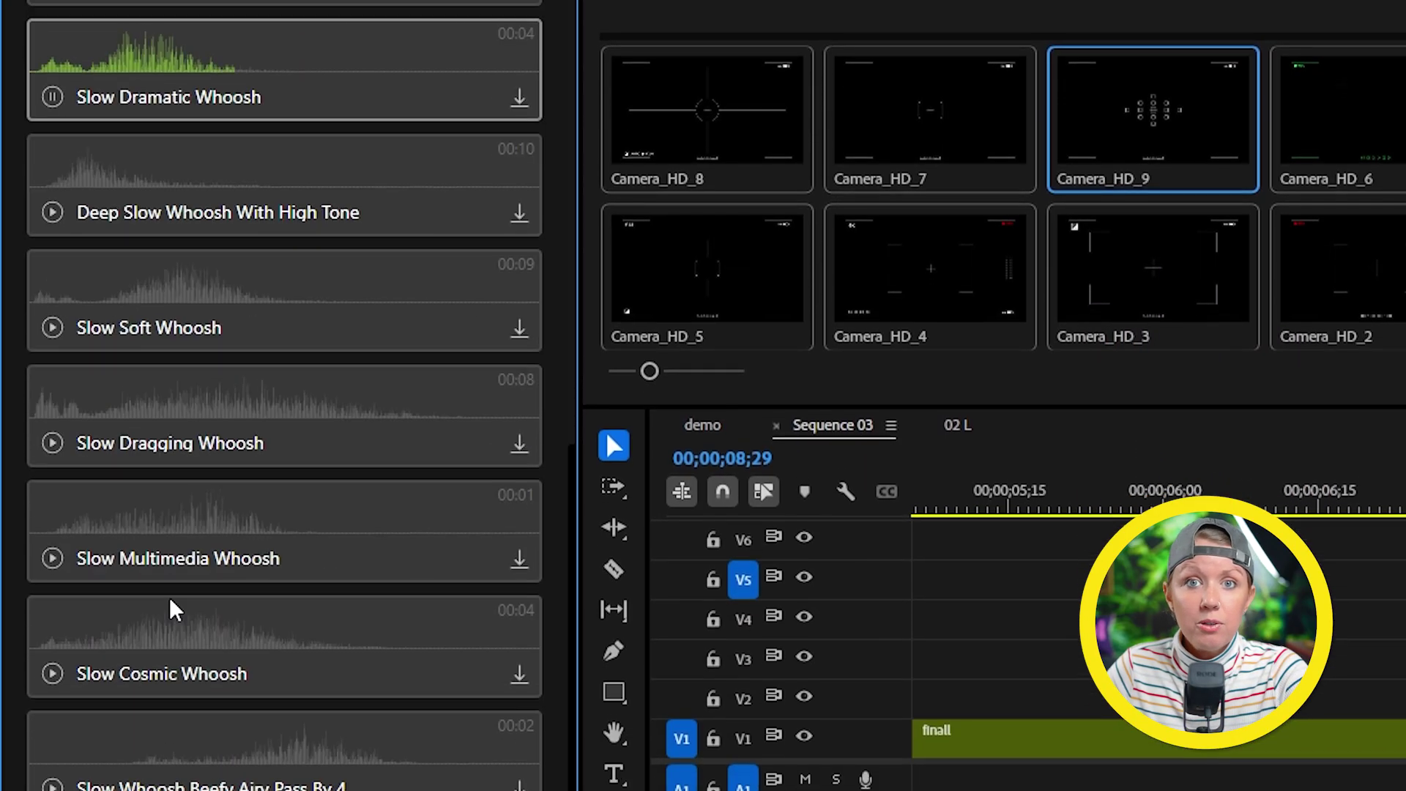
{"action": "left_click", "coordinate": [99, 578]}
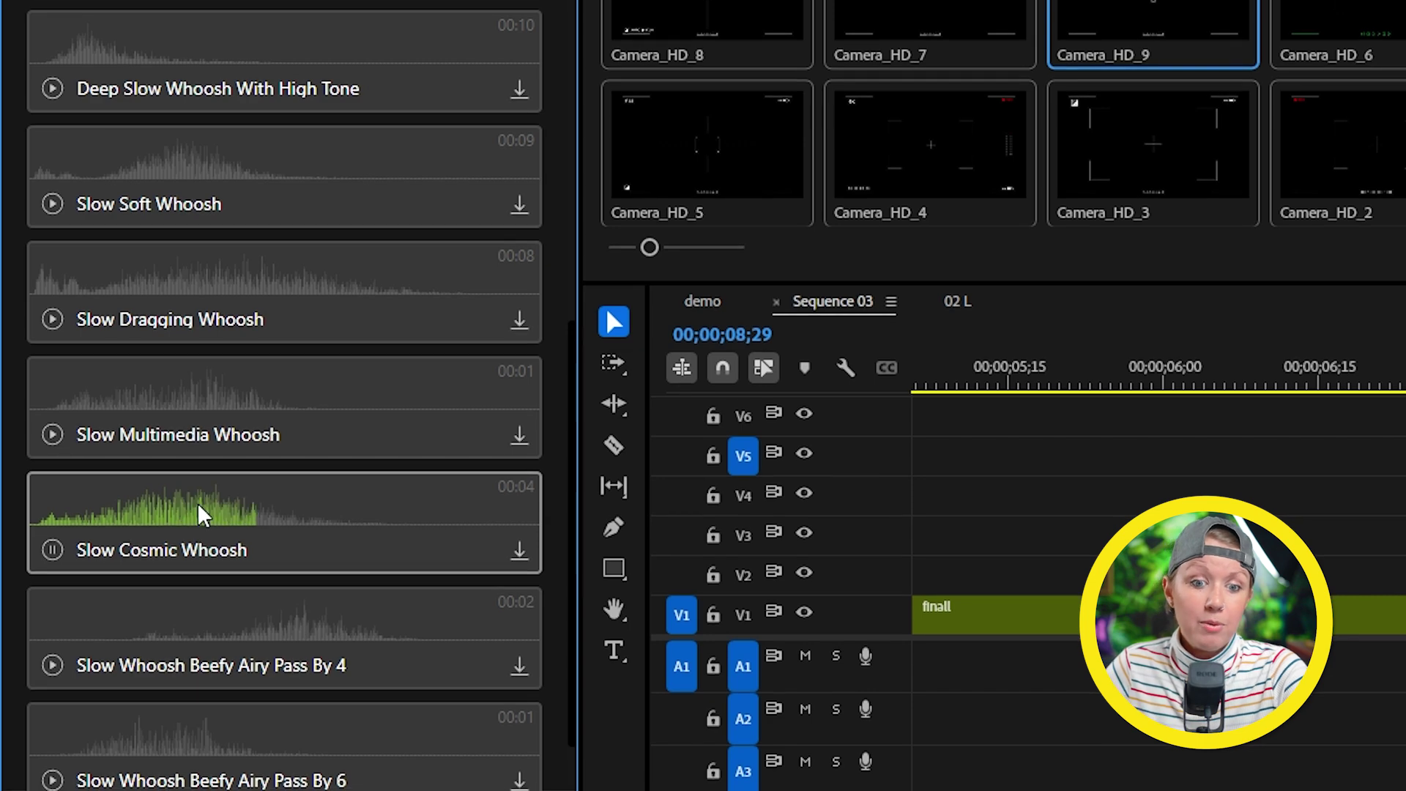
{"action": "left_click", "coordinate": [520, 551]}
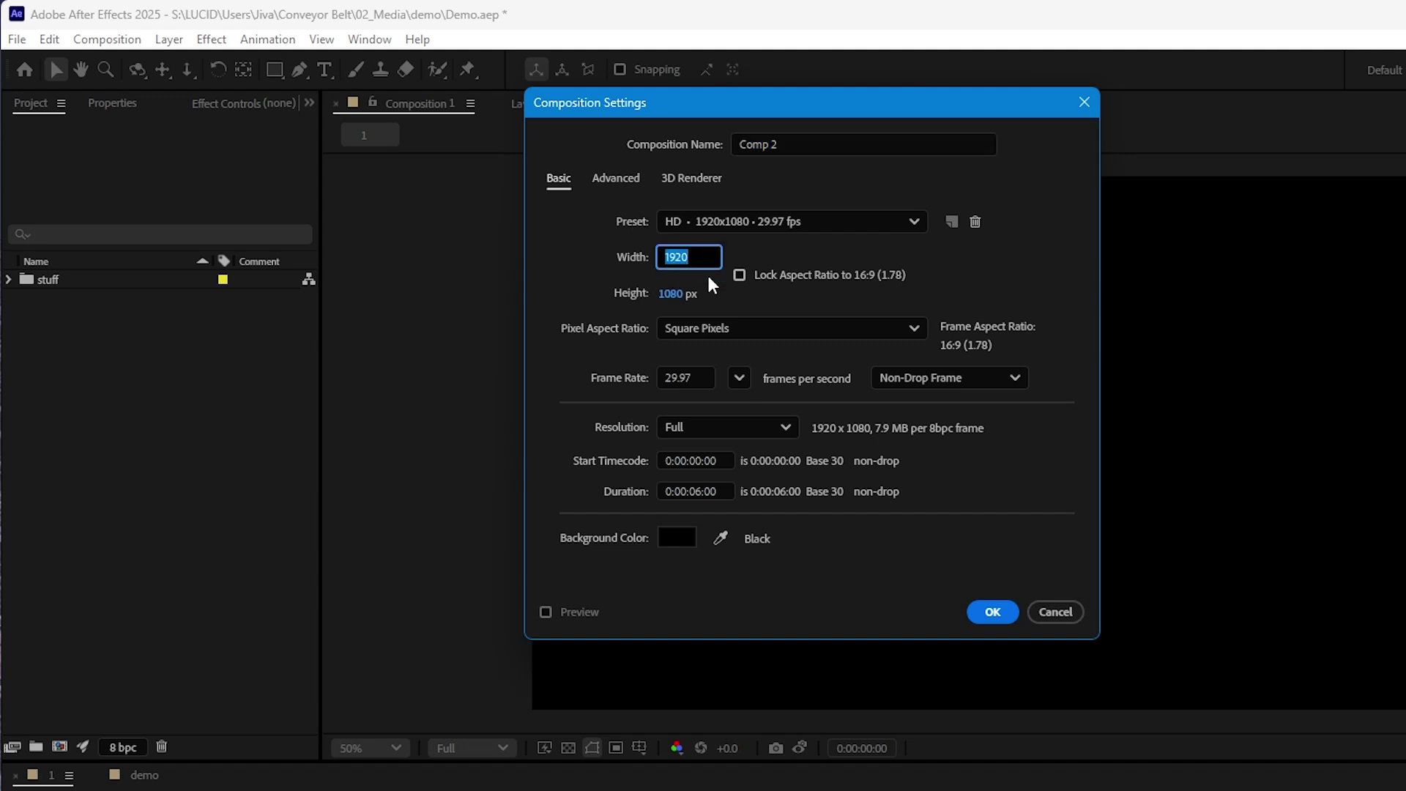
Create Comp 2 and add both video clips and the empty-room and luxury-room images as layers
{"action": "left_click", "coordinate": [992, 611]}
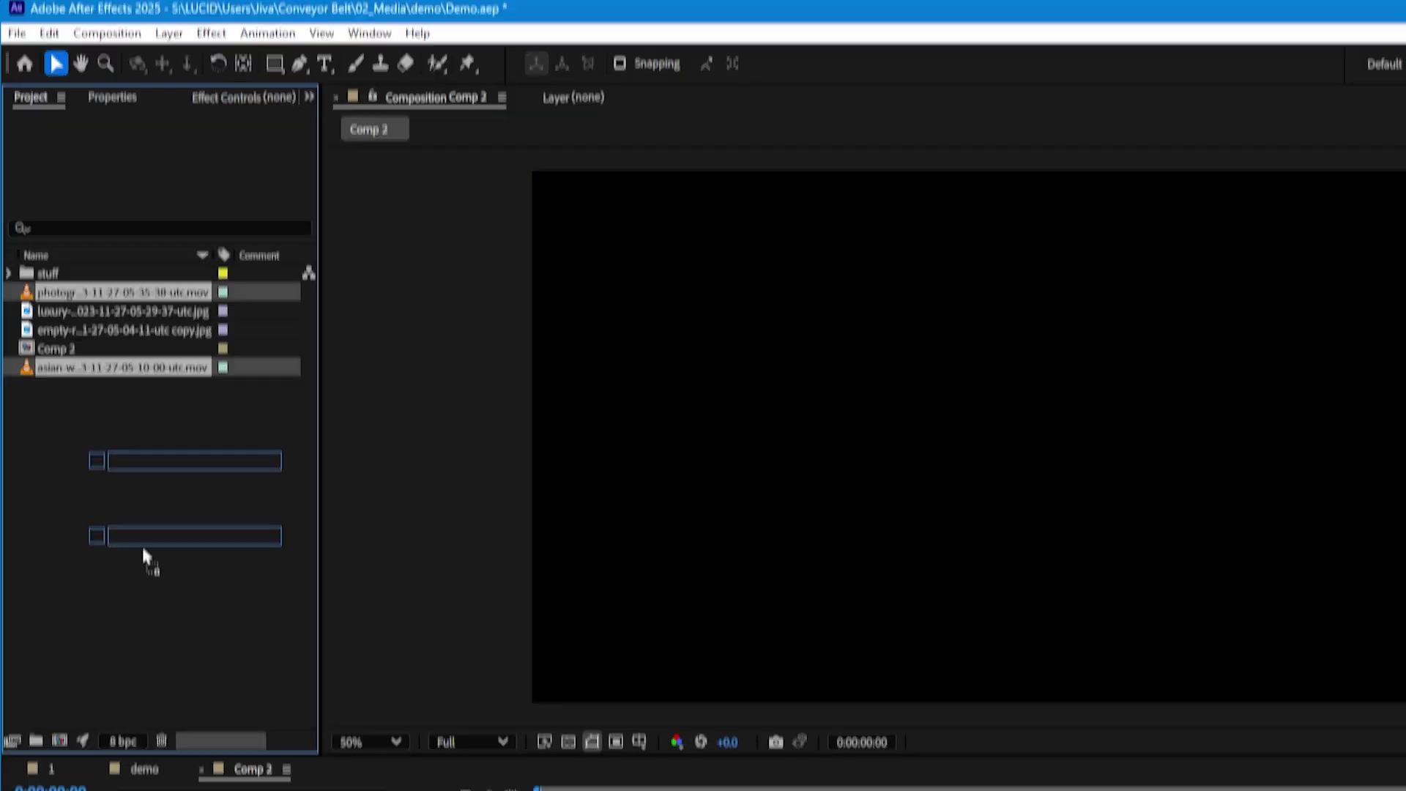
{"action": "left_click_drag", "start_coordinate": [142, 543], "coordinate": [125, 790]}
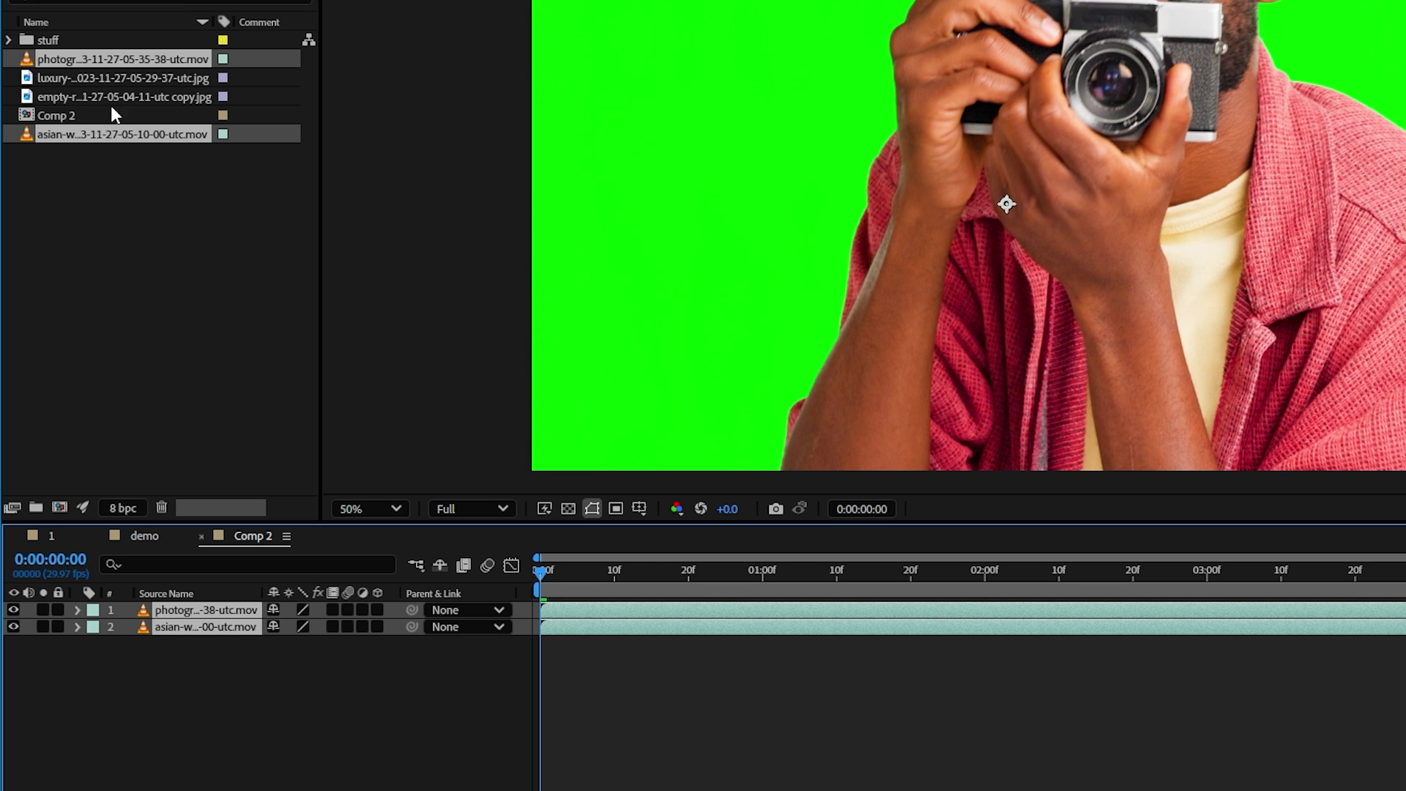
{"action": "left_click", "coordinate": [110, 98]}
{"action": "left_click", "coordinate": [88, 76], "text": "shift"}
{"action": "left_click_drag", "start_coordinate": [88, 76], "coordinate": [170, 671]}
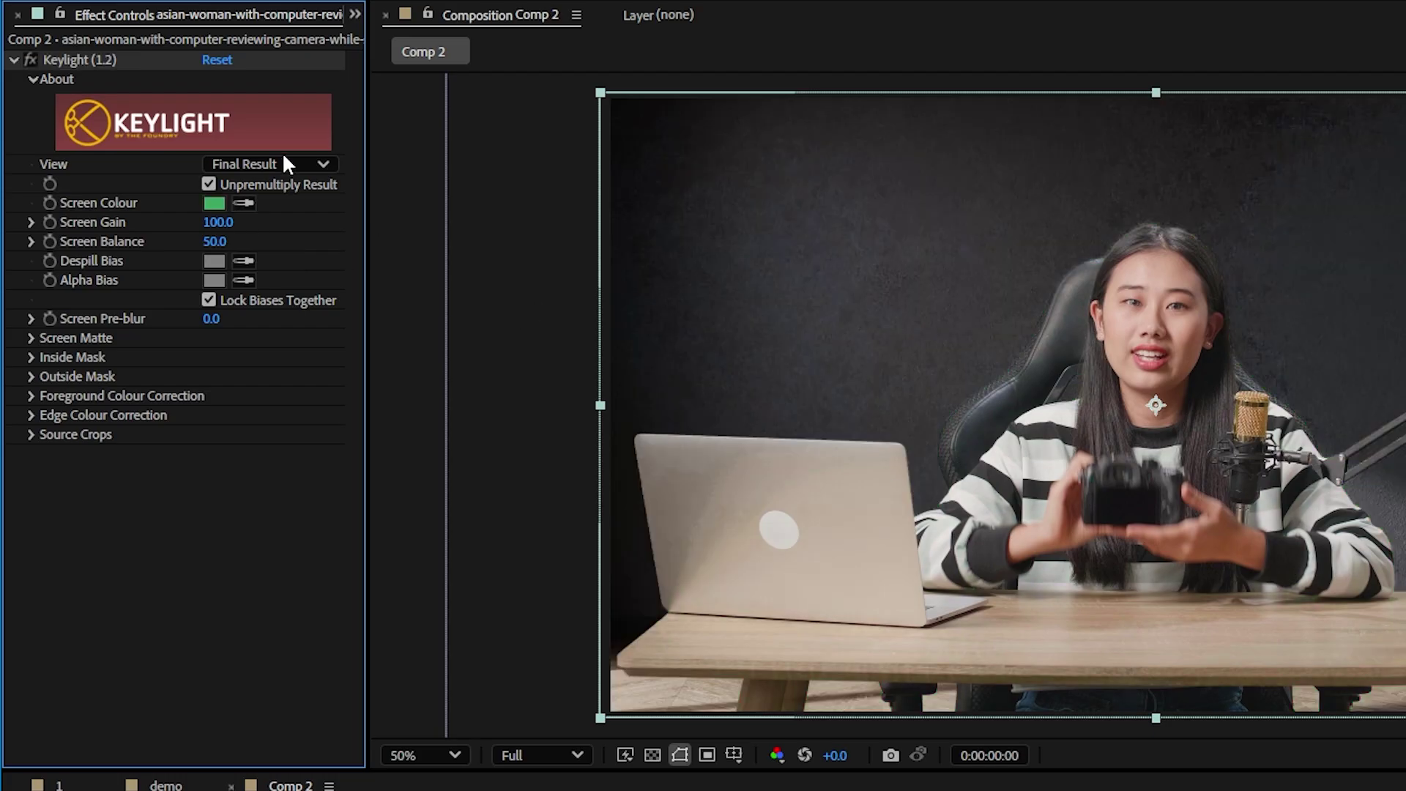
Switch Keylight to Screen Matte view and set Clip Black 30, Clip White 70
{"action": "left_click", "coordinate": [286, 162]}
{"action": "left_click", "coordinate": [306, 288]}
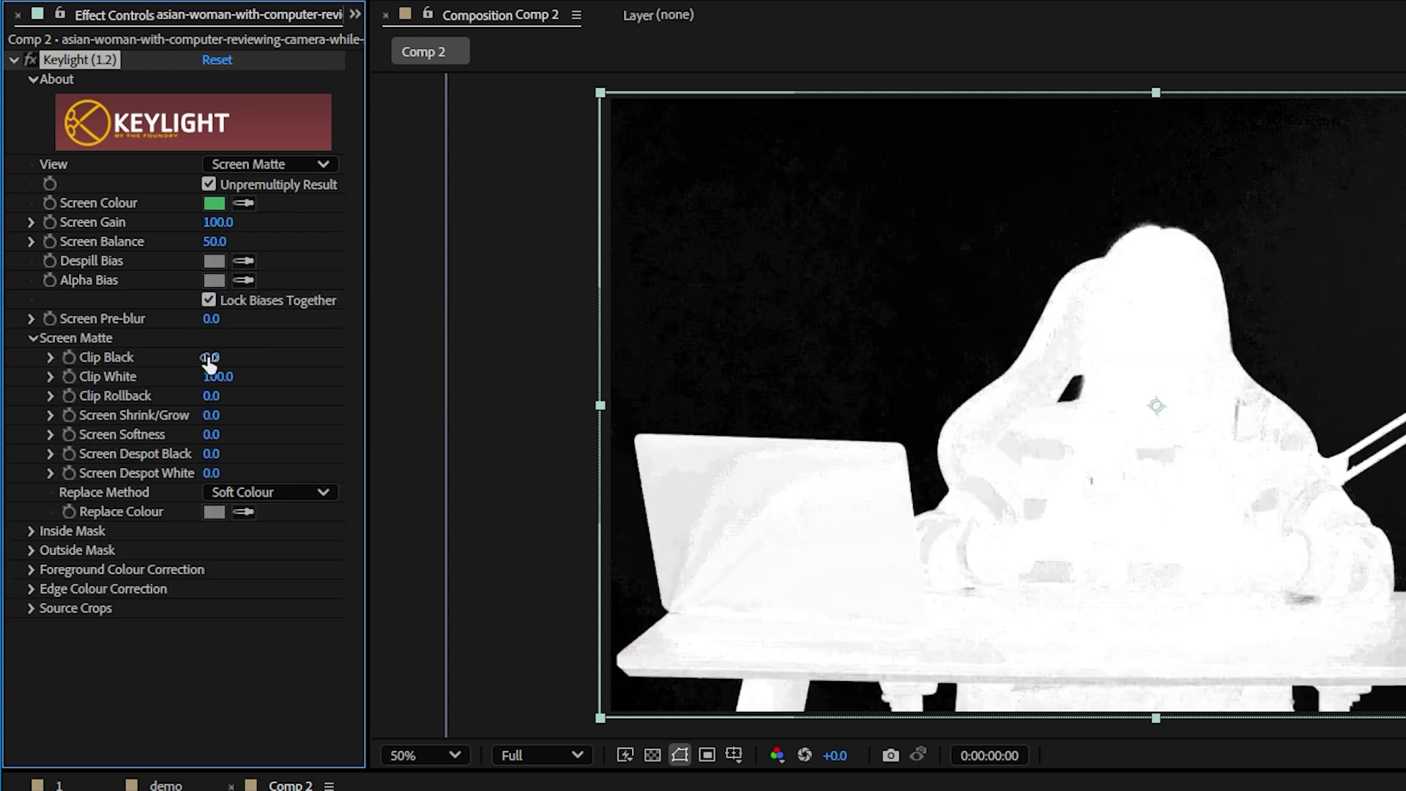
{"action": "type", "text": "30"}
{"action": "key", "text": "Tab"}
{"action": "type", "text": "70"}
{"action": "key", "text": "Return"}
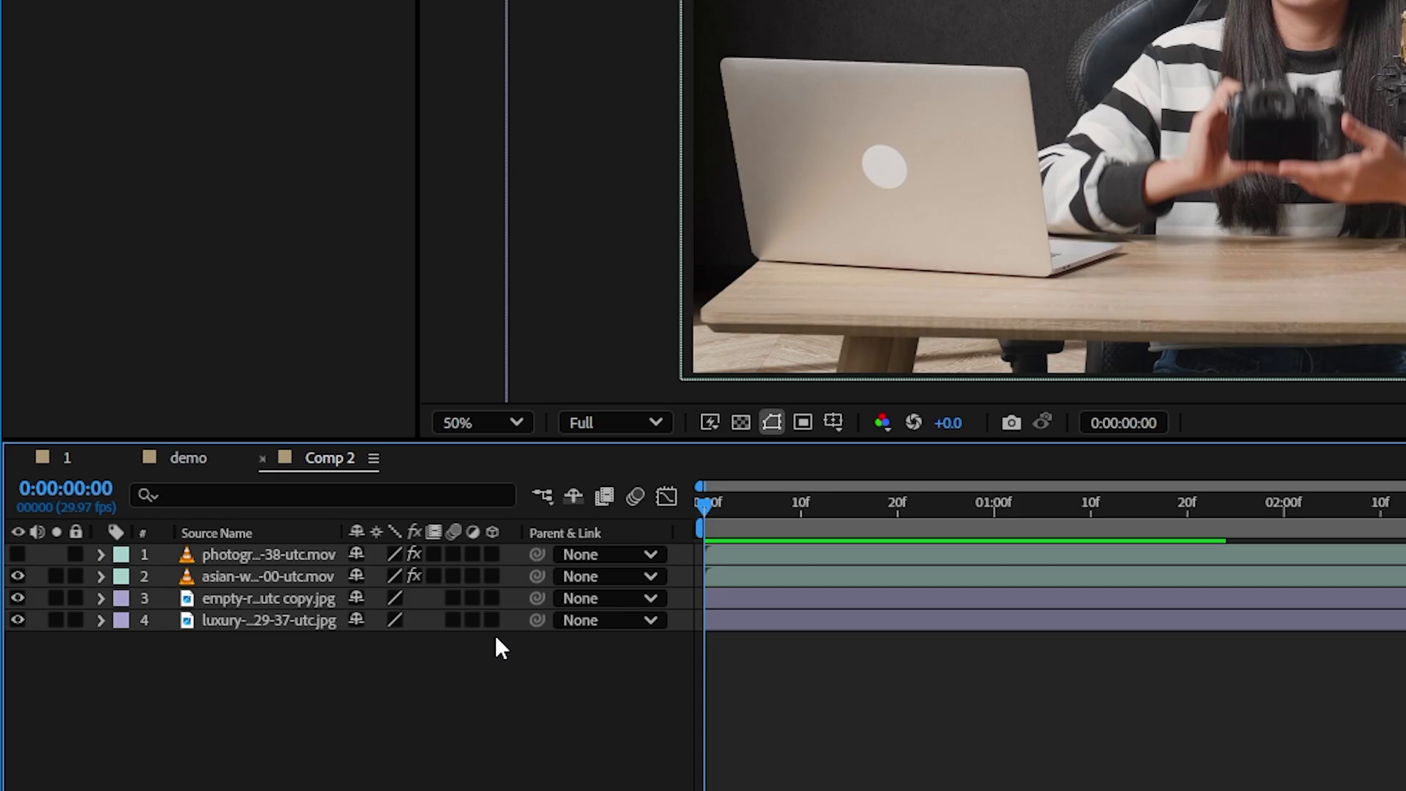
Make all four Comp 2 layers 3D and add a new camera with the 35mm preset
{"action": "left_click_drag", "start_coordinate": [492, 621], "coordinate": [489, 549]}
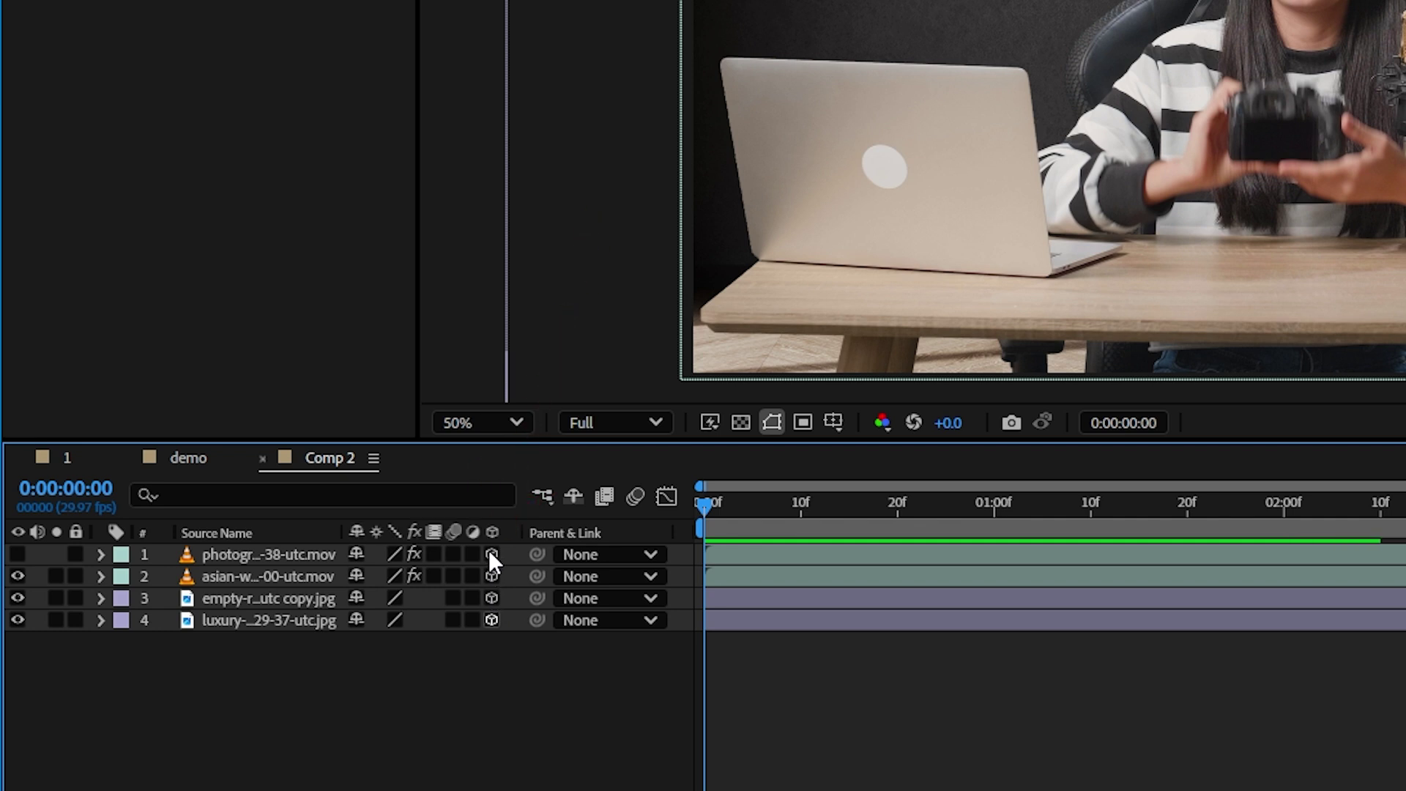
{"action": "right_click", "coordinate": [523, 654]}
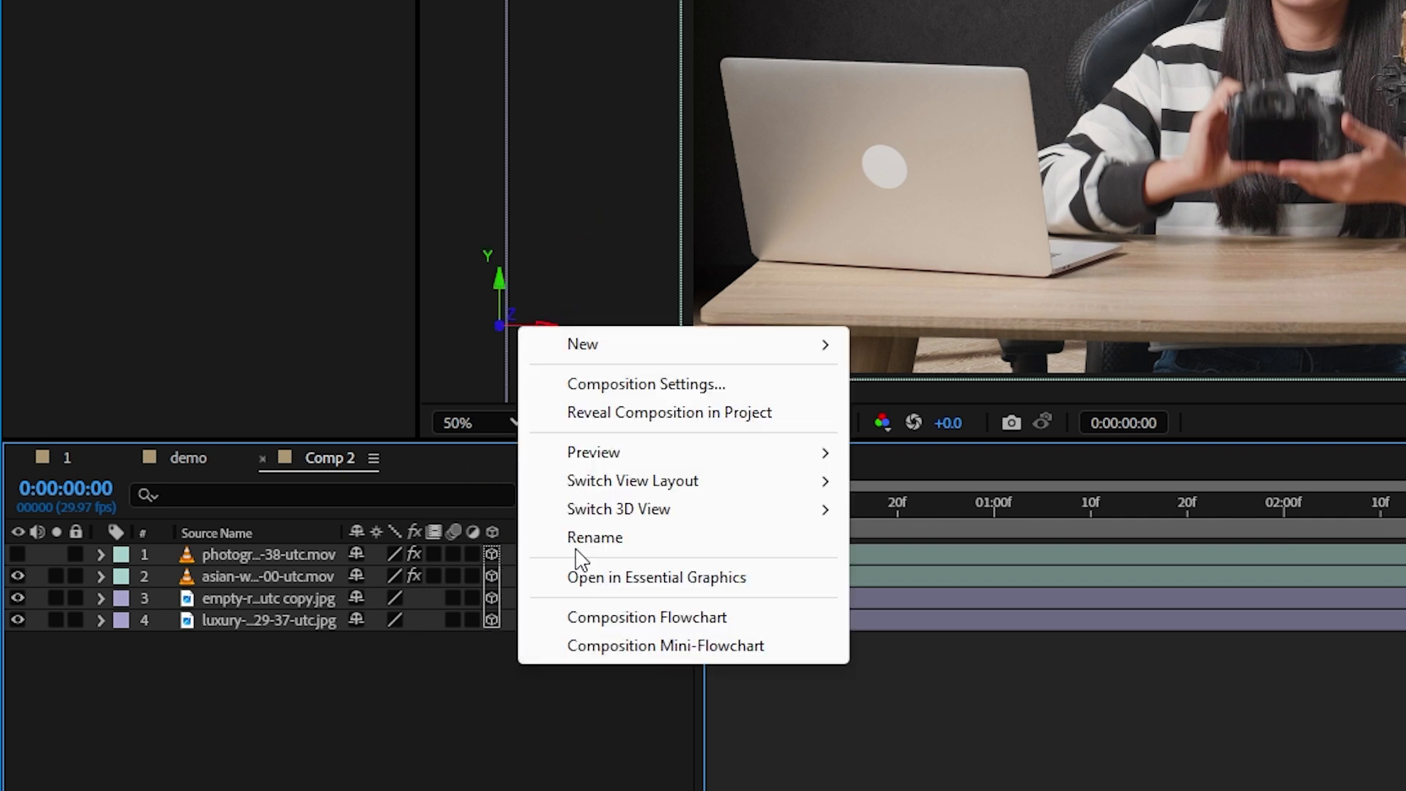
{"action": "mouse_move", "coordinate": [621, 355]}
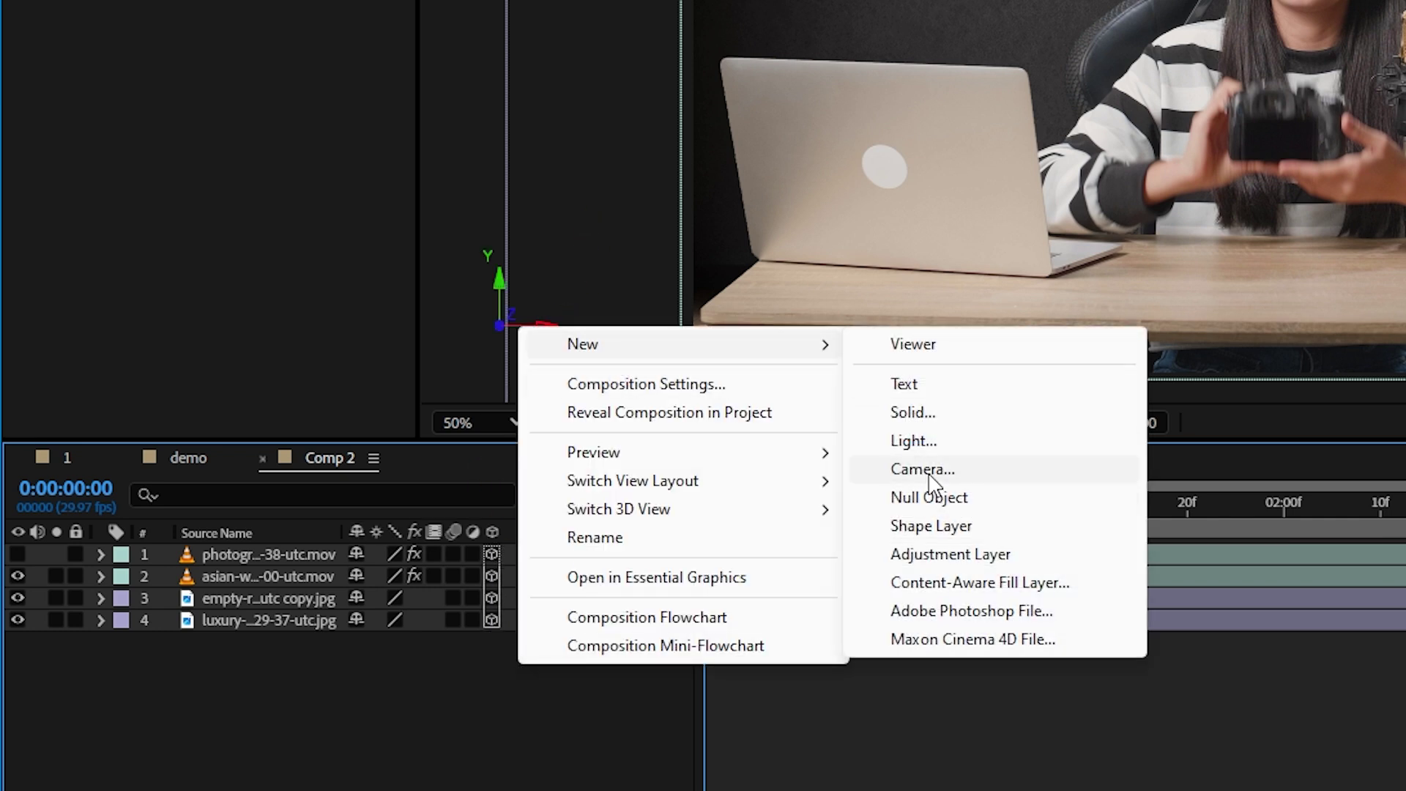
{"action": "left_click", "coordinate": [924, 470]}
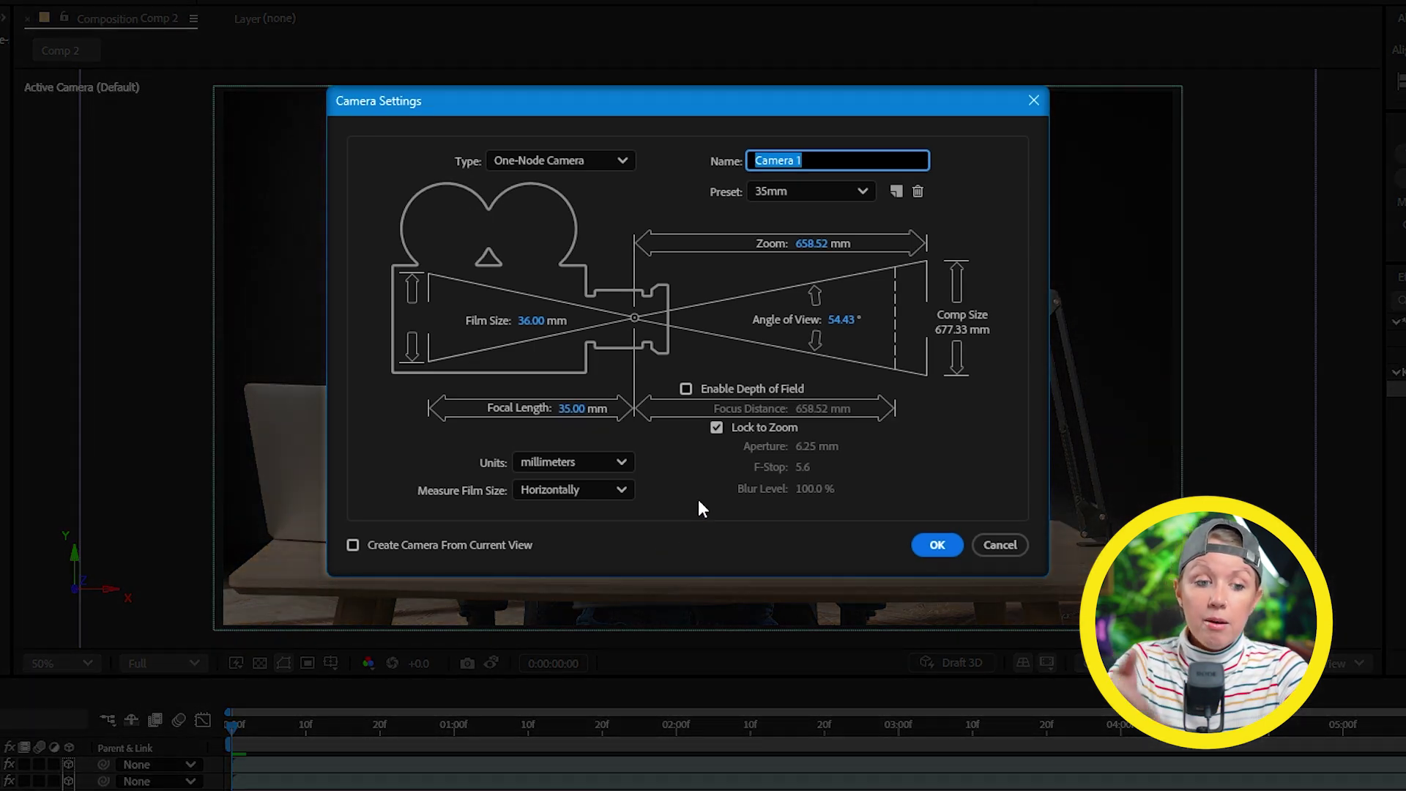
{"action": "left_click", "coordinate": [793, 188]}
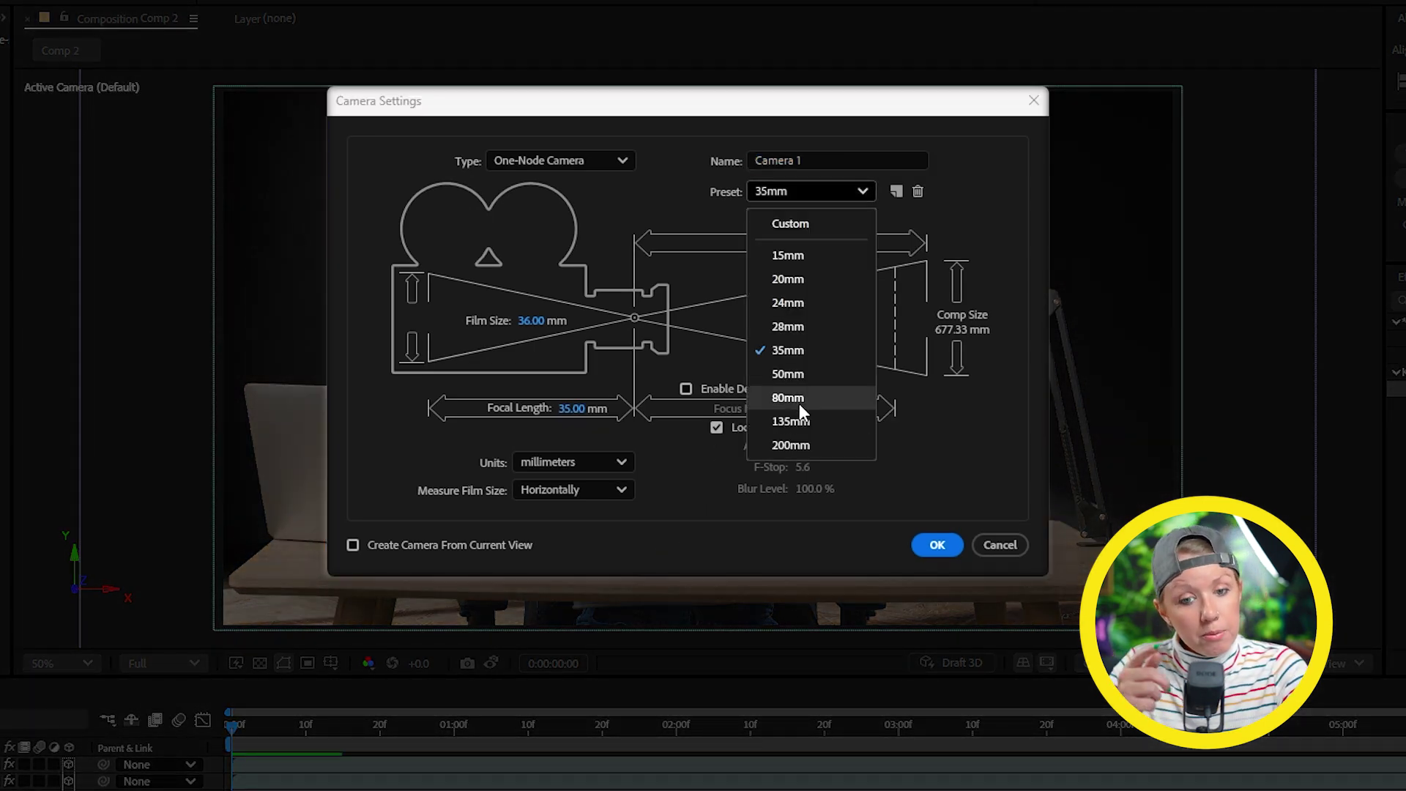
{"action": "left_click", "coordinate": [792, 190]}
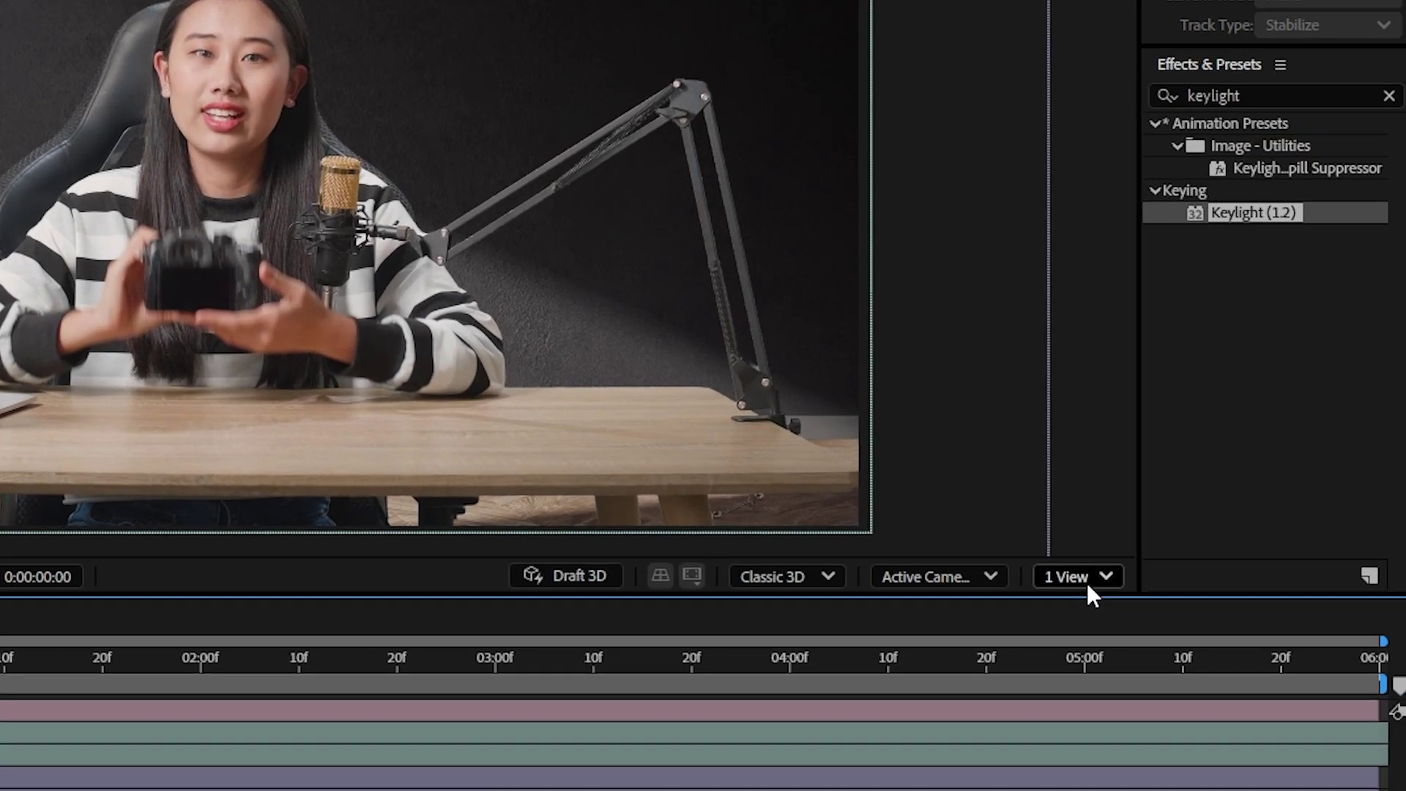
{"action": "left_click", "coordinate": [1343, 662]}
{"action": "left_click", "coordinate": [1091, 649]}
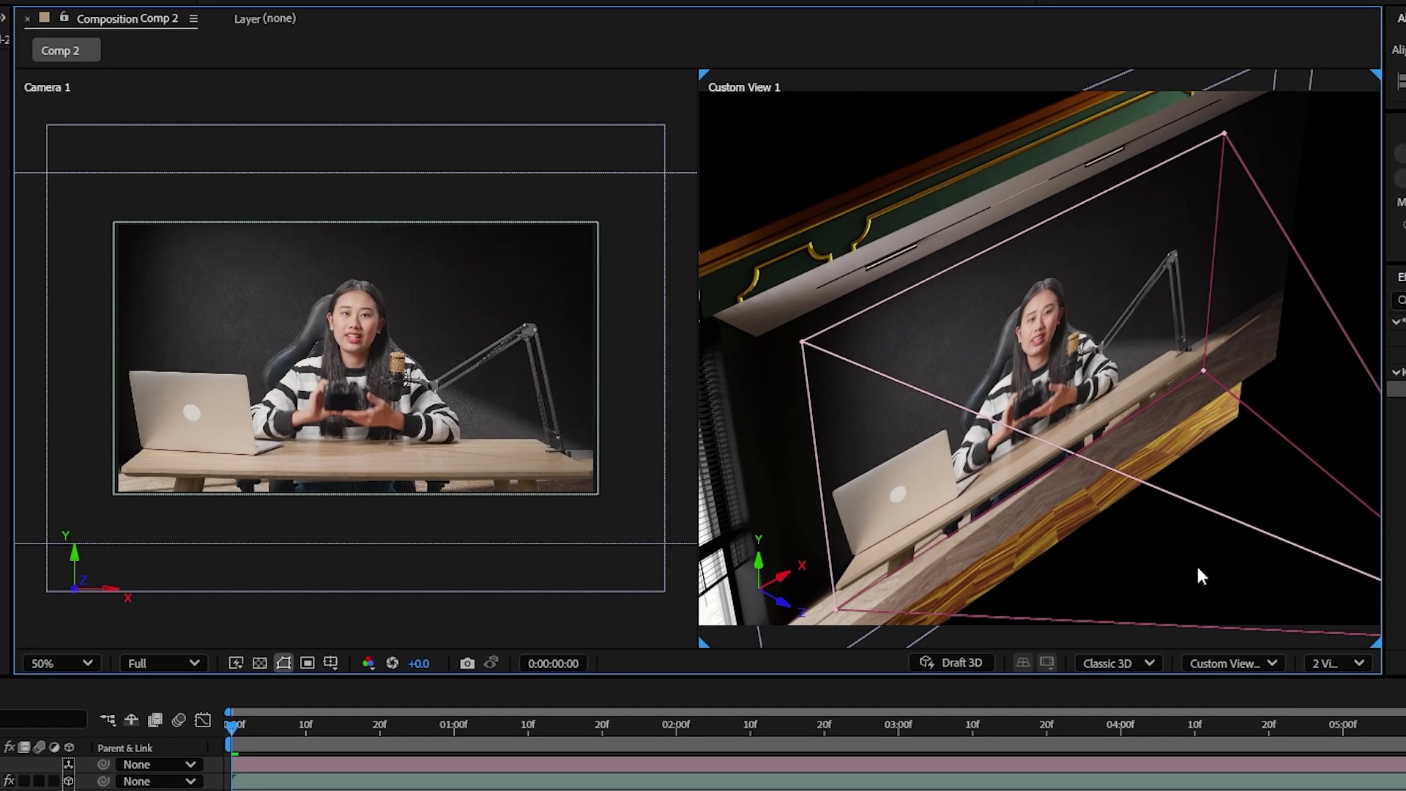
{"action": "left_click", "coordinate": [1230, 663]}
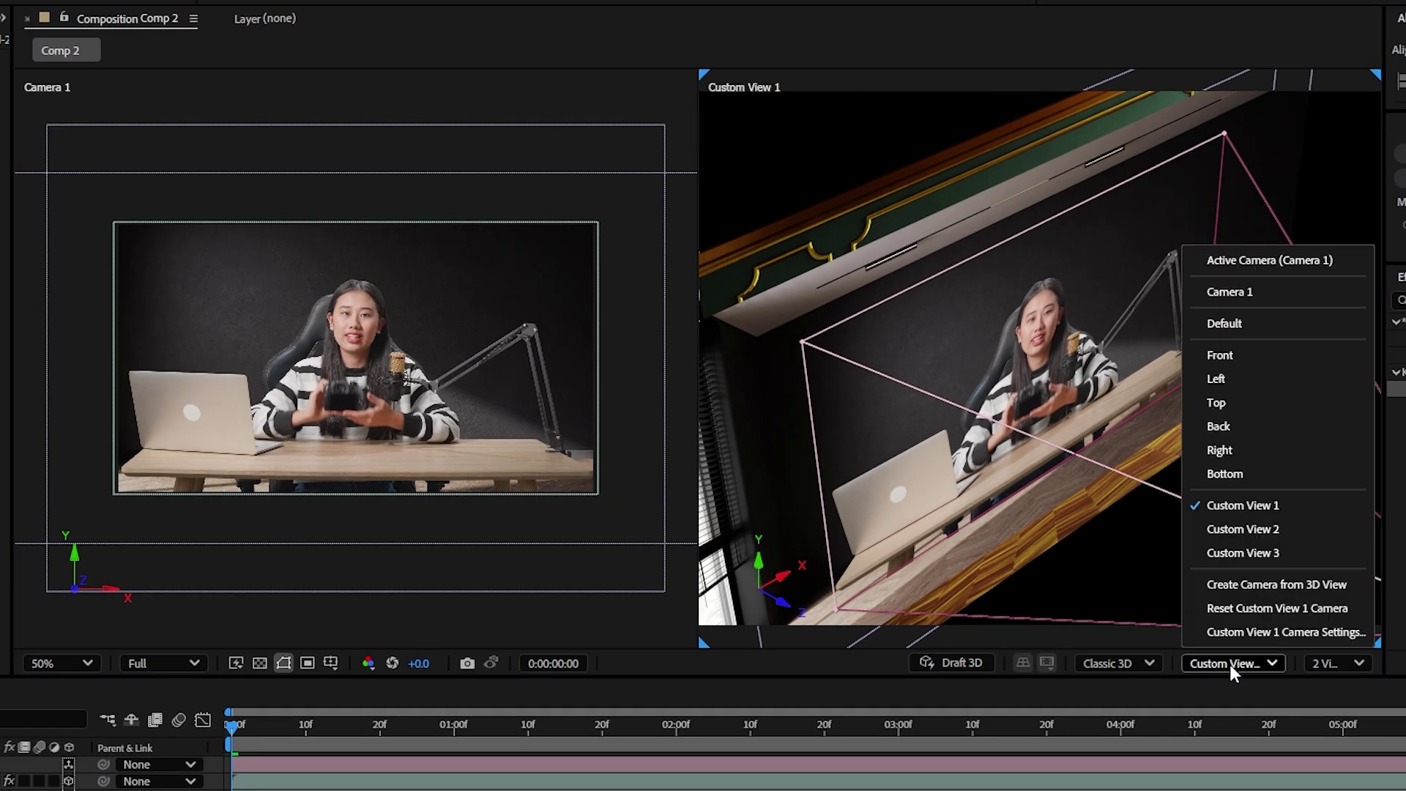
{"action": "left_click", "coordinate": [1253, 505]}
{"action": "scroll", "coordinate": [1094, 419], "scroll_direction": "down", "scroll_amount": 3}
{"action": "scroll", "coordinate": [372, 382], "scroll_direction": "down", "scroll_amount": 2}
{"action": "scroll", "coordinate": [370, 381], "scroll_direction": "up", "scroll_amount": 2}
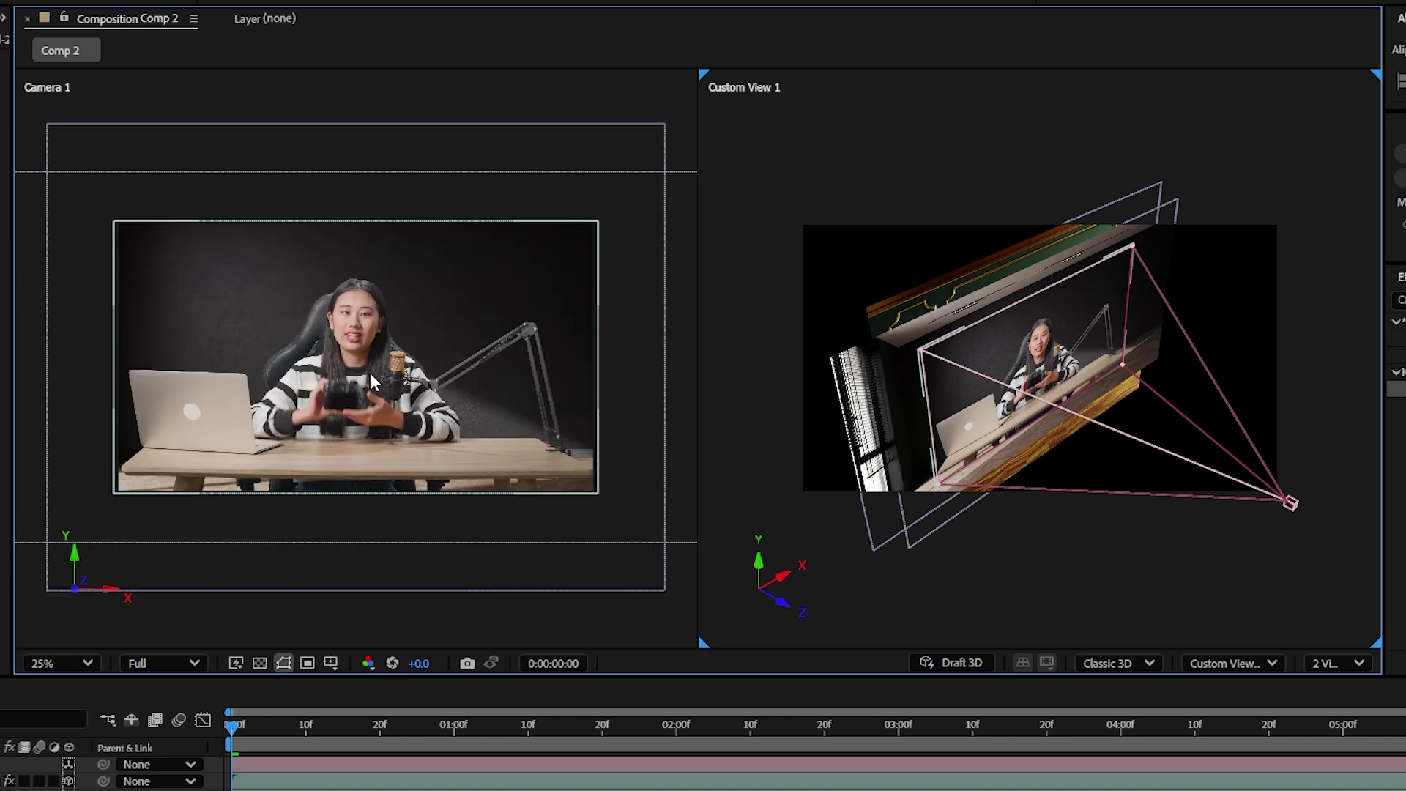
{"action": "scroll", "coordinate": [373, 383], "scroll_direction": "up", "scroll_amount": 2}
{"action": "scroll", "coordinate": [1109, 415], "scroll_direction": "up", "scroll_amount": 3}
{"action": "left_click_drag", "start_coordinate": [1085, 402], "coordinate": [1055, 379]}
{"action": "left_click_drag", "start_coordinate": [1149, 360], "coordinate": [1121, 178]}
{"action": "scroll", "coordinate": [1092, 440], "scroll_direction": "down", "scroll_amount": 3}
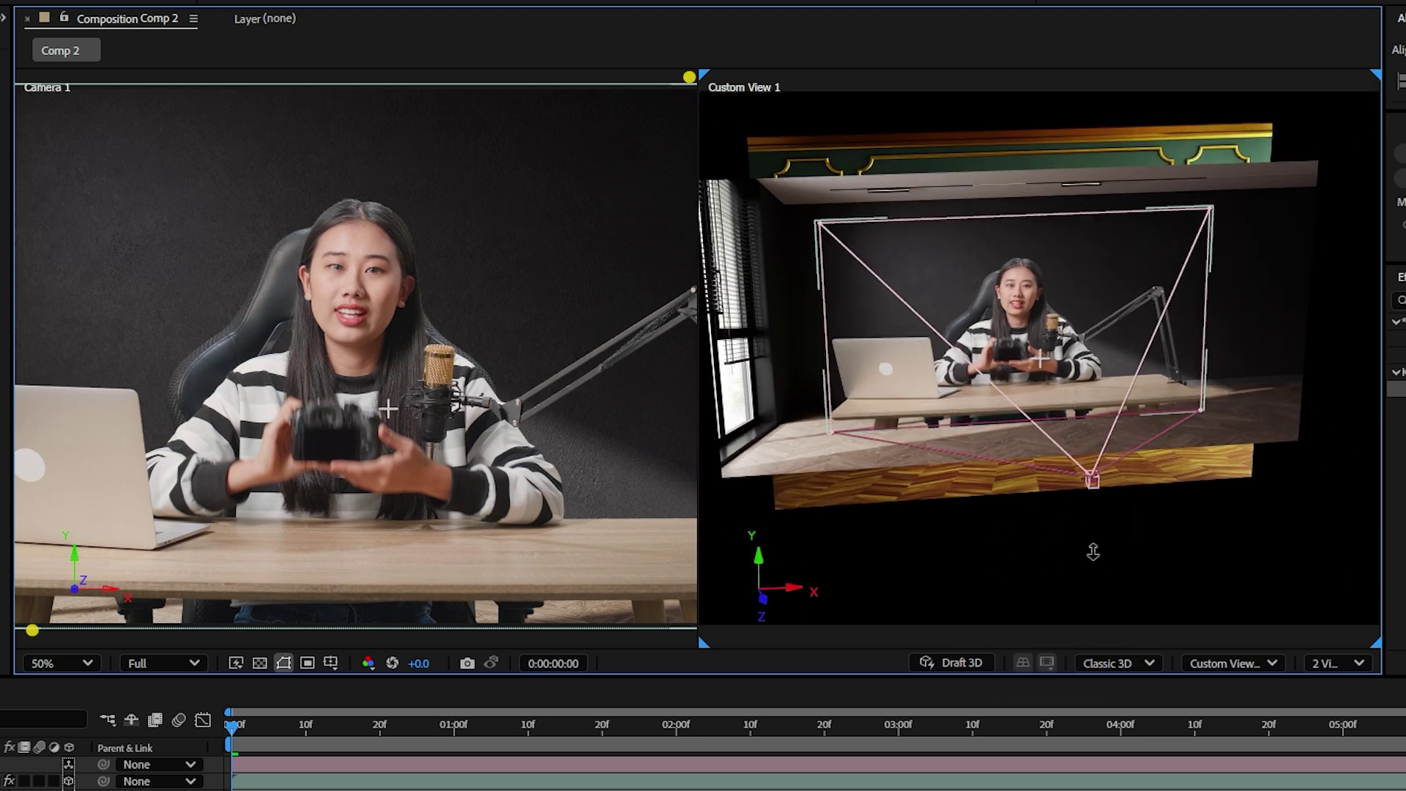
{"action": "left_click_drag", "start_coordinate": [1010, 376], "coordinate": [1026, 378]}
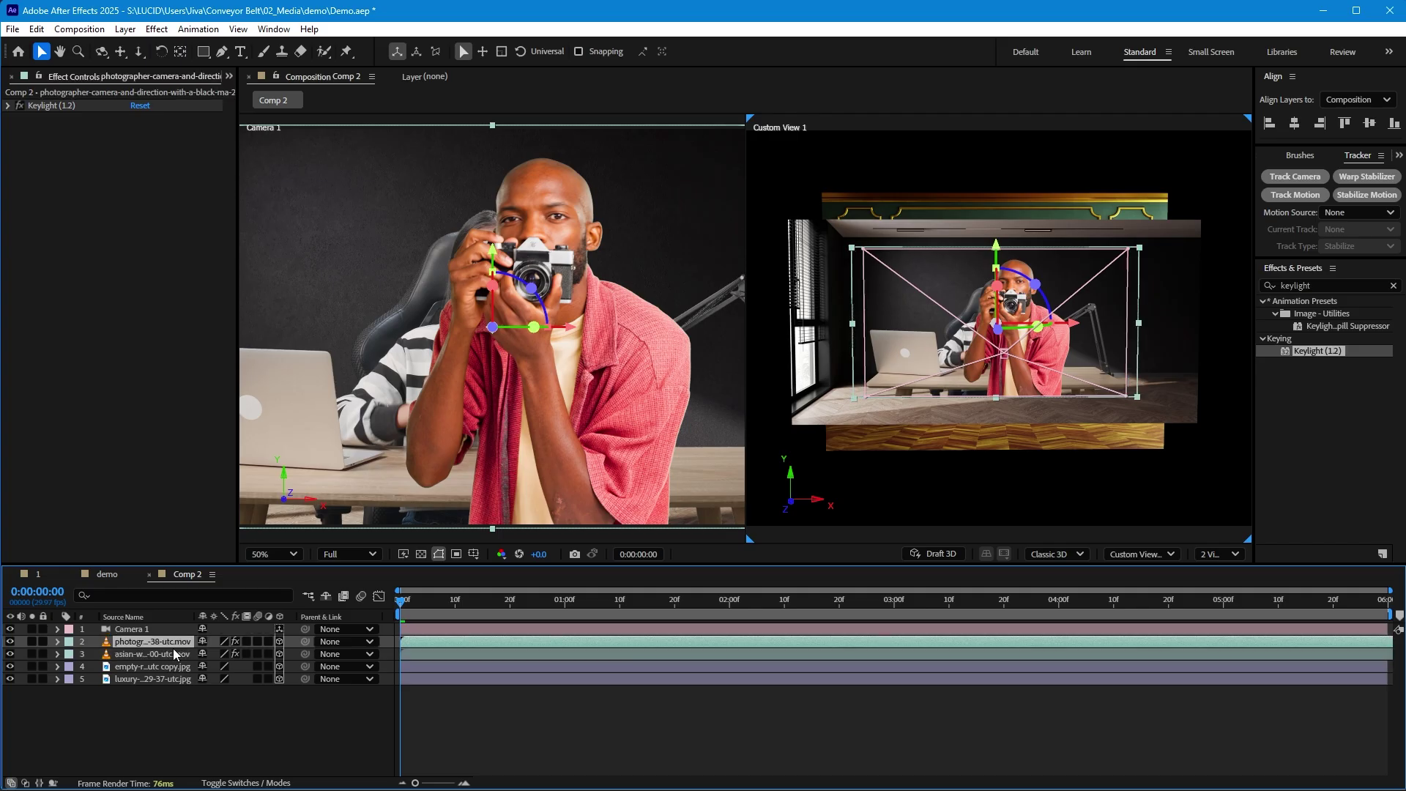
{"action": "left_click", "coordinate": [148, 678], "text": "ctrl"}
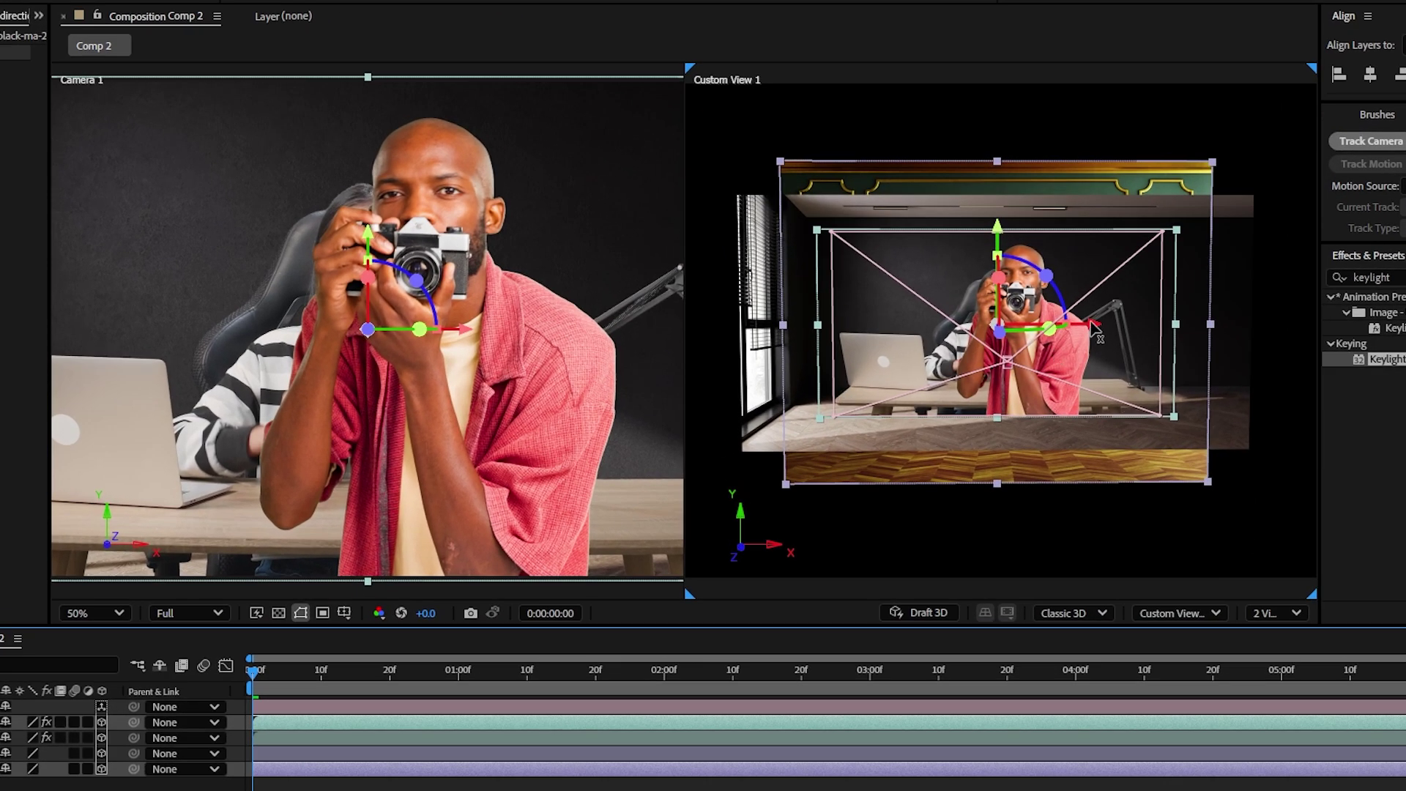
Shift the man's scene layers sideways and back in depth, and resize the room wall
{"action": "left_click_drag", "start_coordinate": [1095, 327], "coordinate": [1279, 327]}
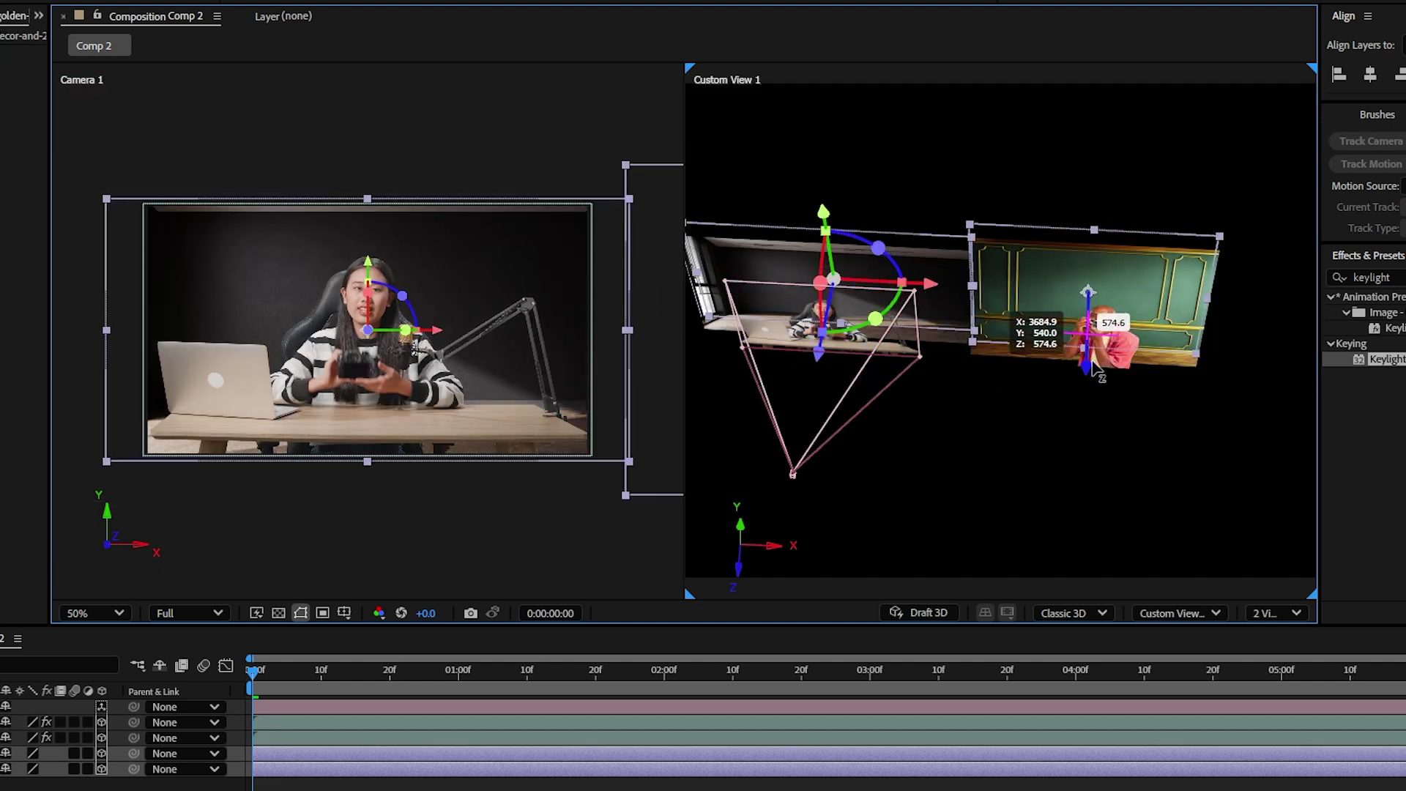
{"action": "left_click_drag", "start_coordinate": [1083, 339], "coordinate": [1088, 289]}
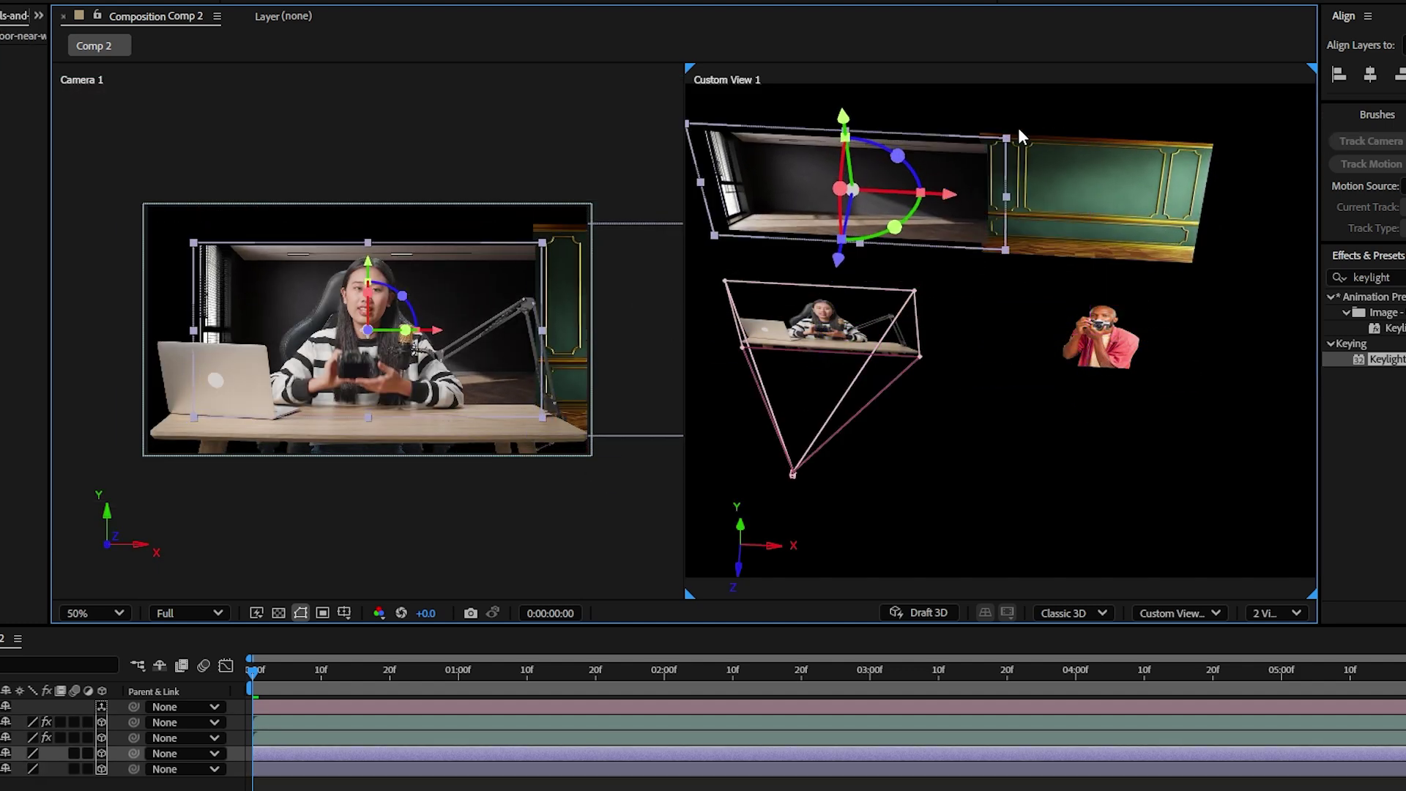
{"action": "mouse_move", "coordinate": [1018, 127]}
{"action": "left_mouse_down"}
{"action": "mouse_move", "coordinate": [1047, 124]}
{"action": "mouse_move", "coordinate": [1031, 139]}
{"action": "mouse_move", "coordinate": [1017, 126]}
{"action": "left_mouse_up"}
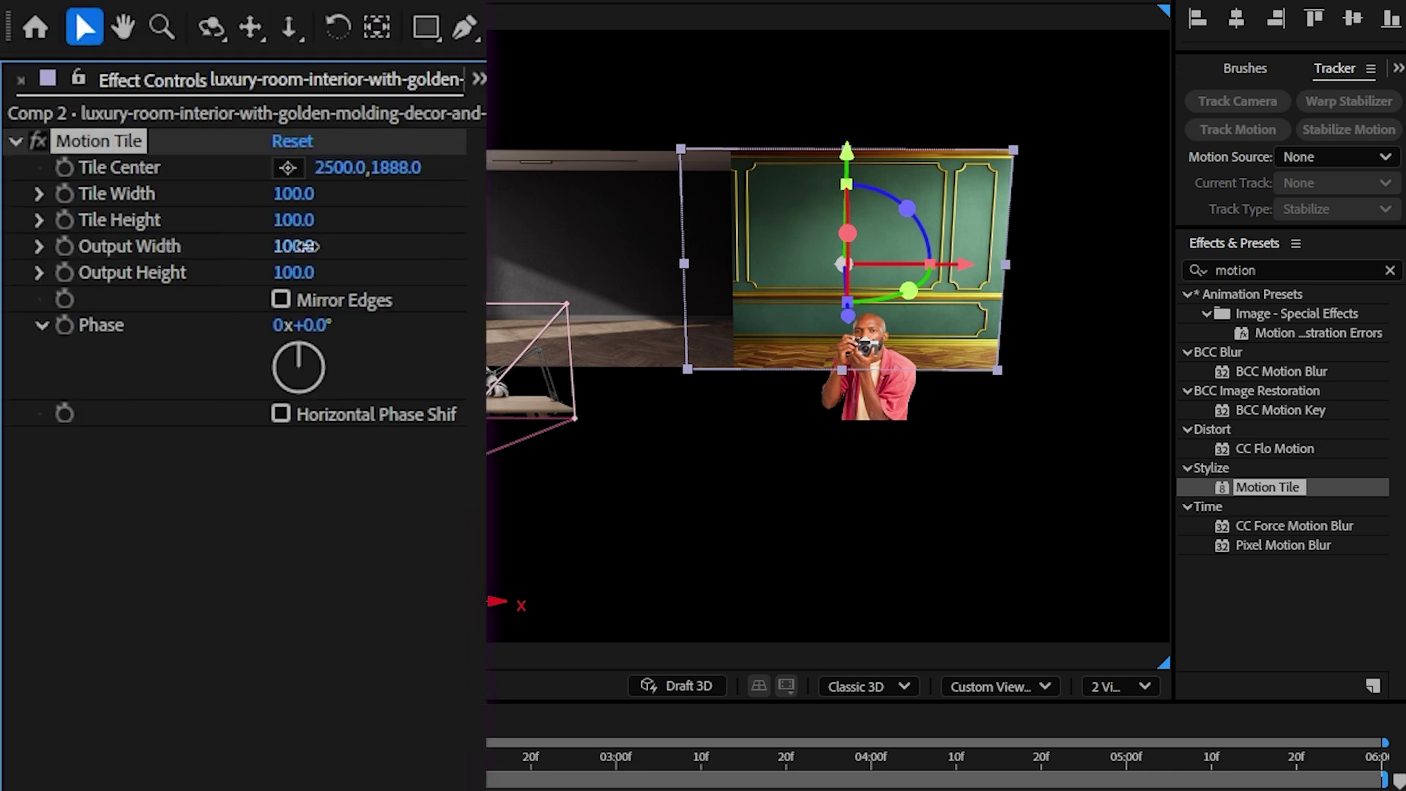
Give the wall's Motion Tile an Output Width of 150 and Output Height of 100
{"action": "type", "text": "150"}
{"action": "key", "text": "Tab"}
{"action": "type", "text": "150"}
{"action": "key", "text": "Return"}
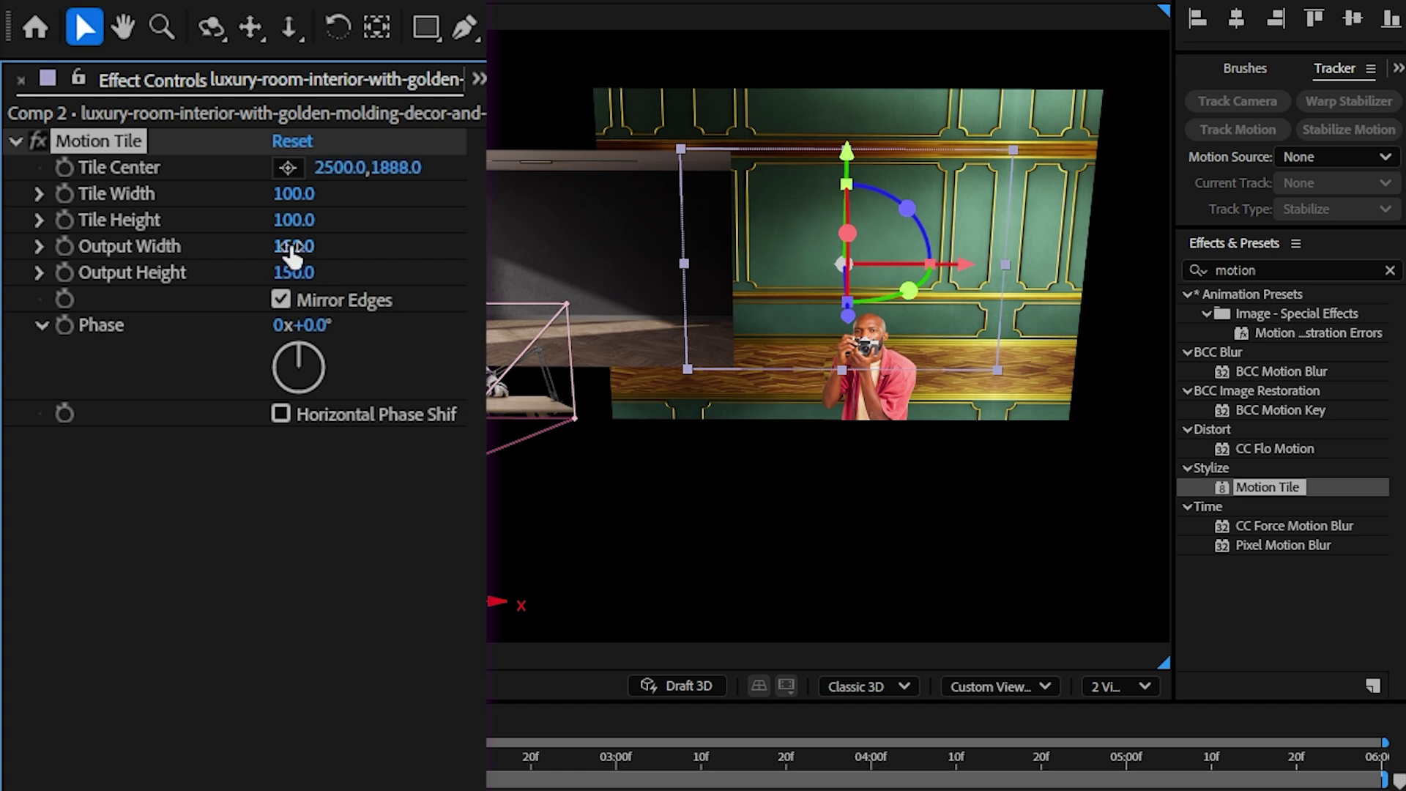
{"action": "type", "text": "00"}
{"action": "key", "text": "Return"}
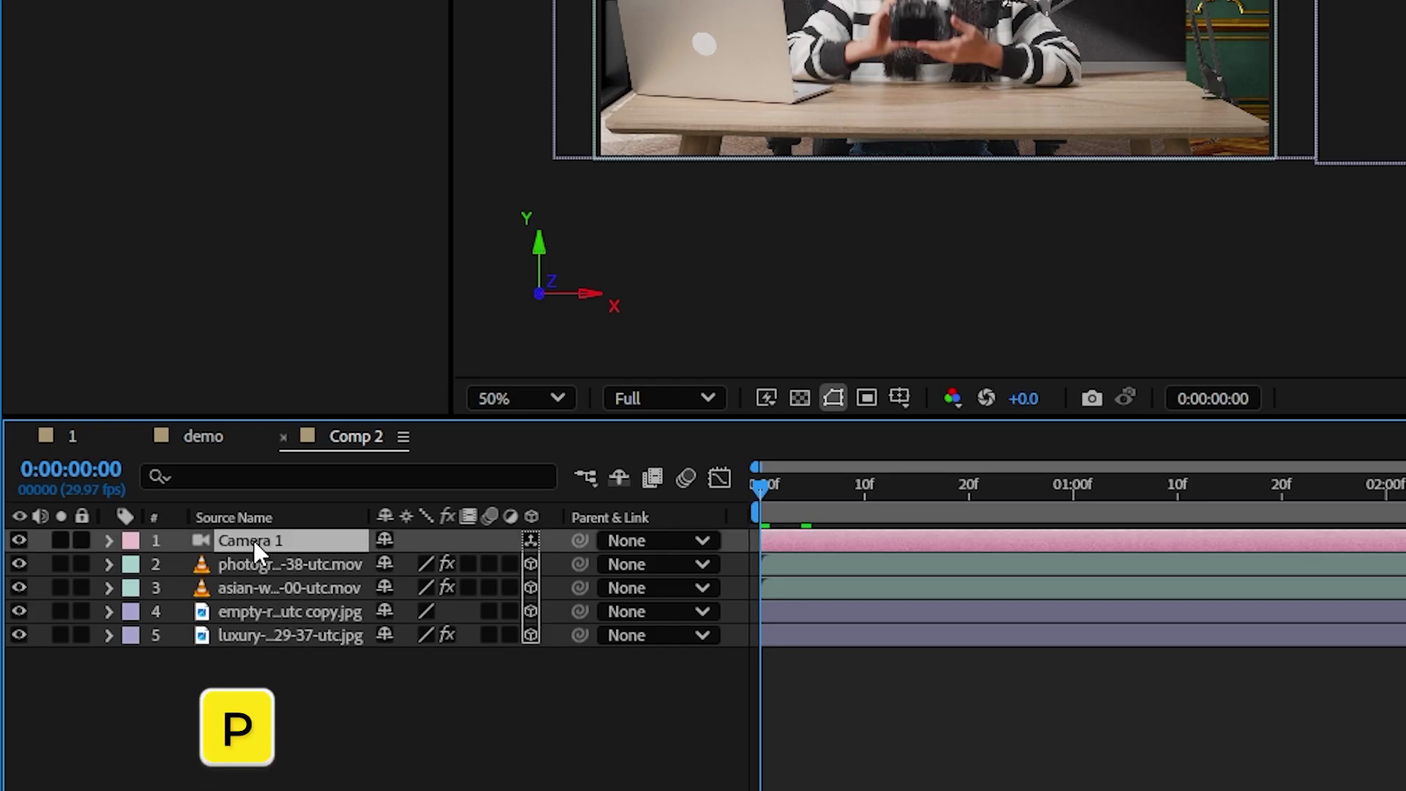
Keyframe Camera 1's Position at 0, then at about 4 seconds slide it along X to the man
{"action": "key", "text": "p"}
{"action": "left_click", "coordinate": [195, 561]}
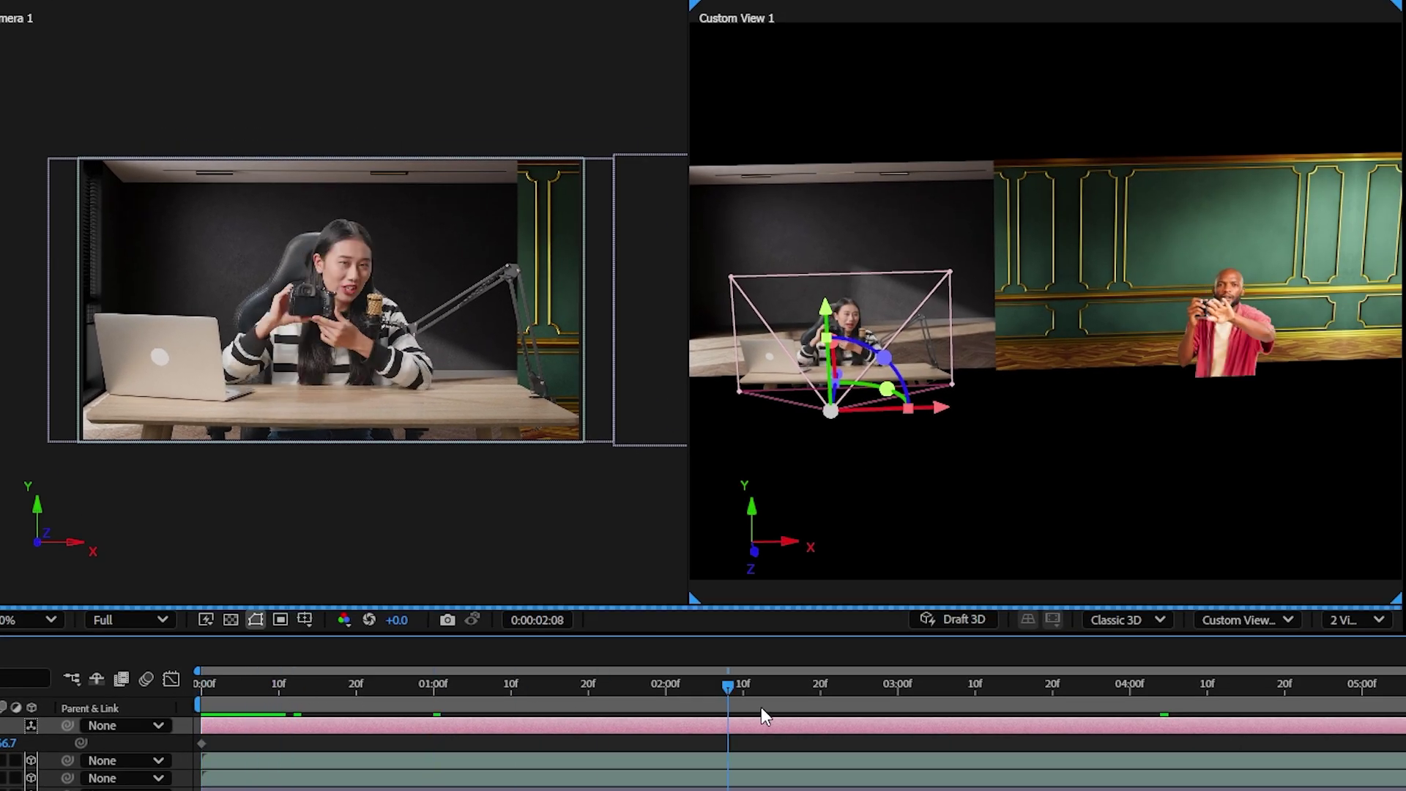
{"action": "left_click_drag", "start_coordinate": [764, 717], "coordinate": [1132, 701]}
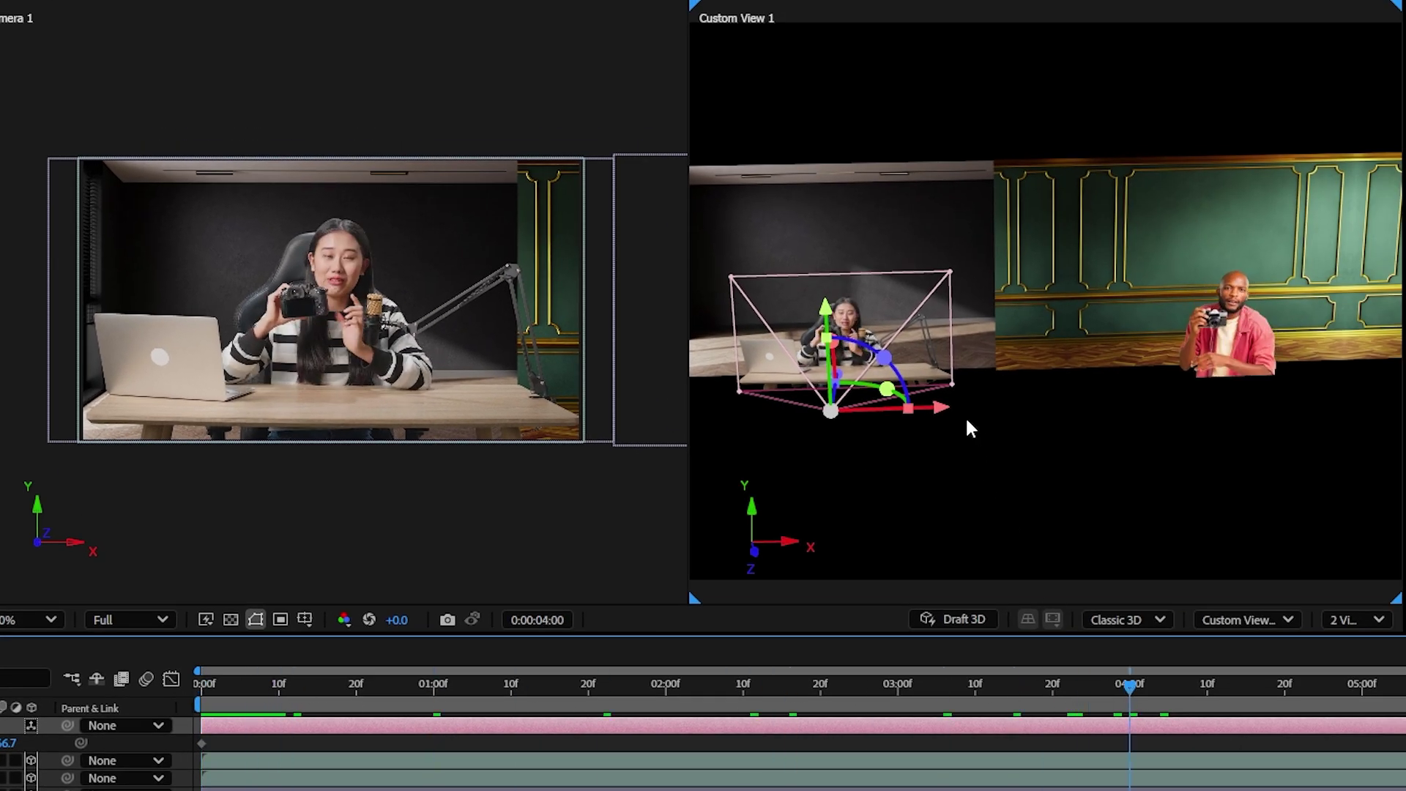
{"action": "left_click_drag", "start_coordinate": [944, 408], "coordinate": [1391, 393]}
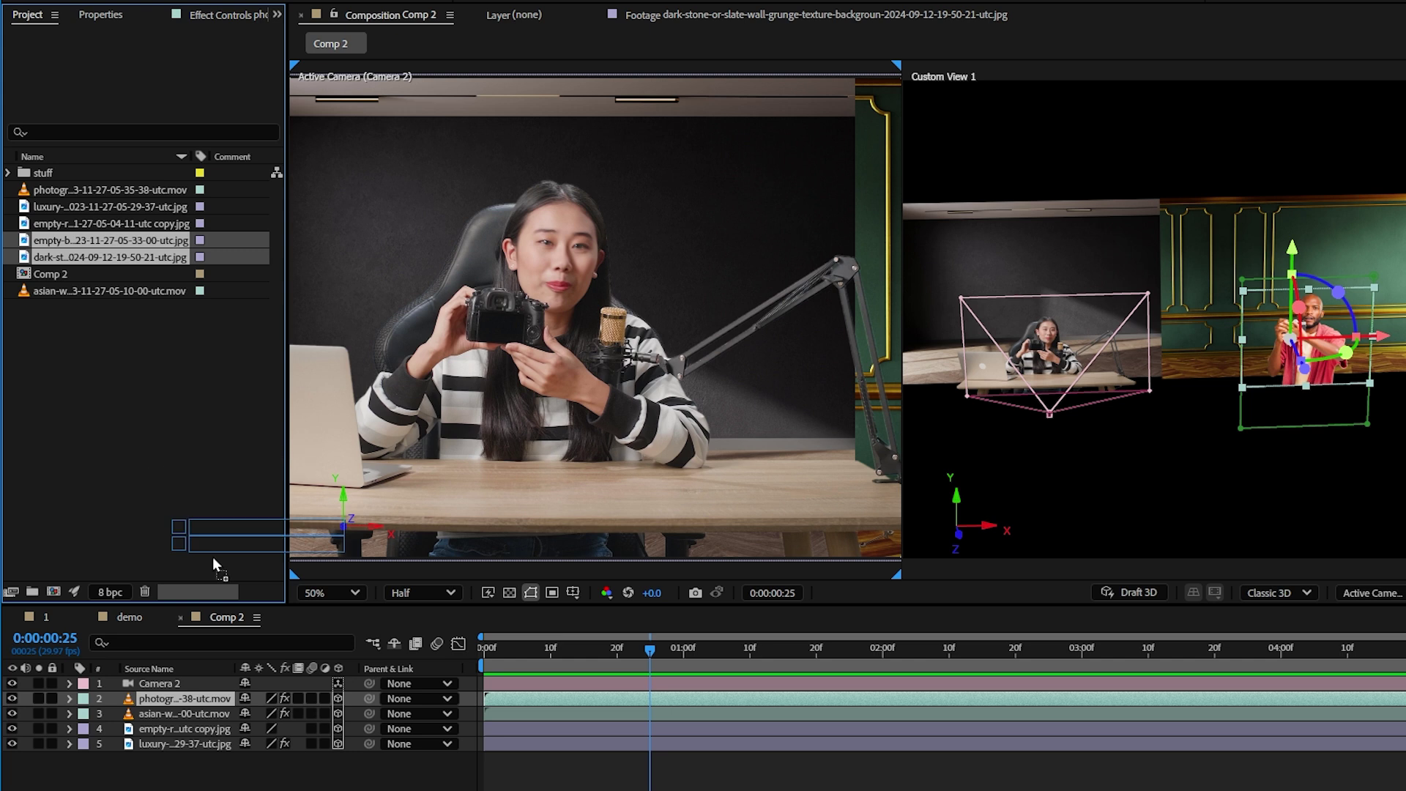
Add the wooden-plank and dark stone textures to Comp 2 as 3D layers
{"action": "left_click_drag", "start_coordinate": [212, 557], "coordinate": [182, 700]}
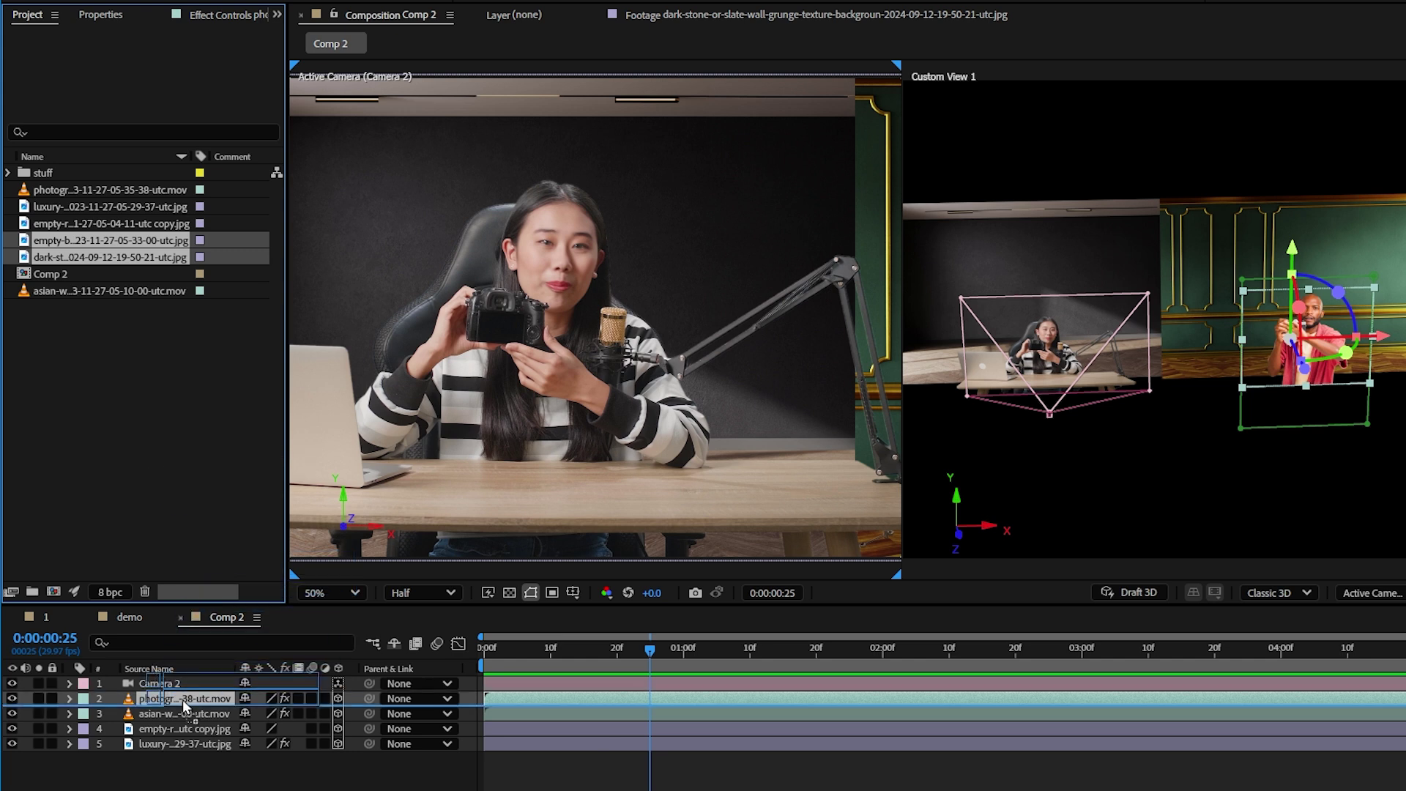
{"action": "key", "text": "comma"}
{"action": "left_click", "coordinate": [337, 702]}
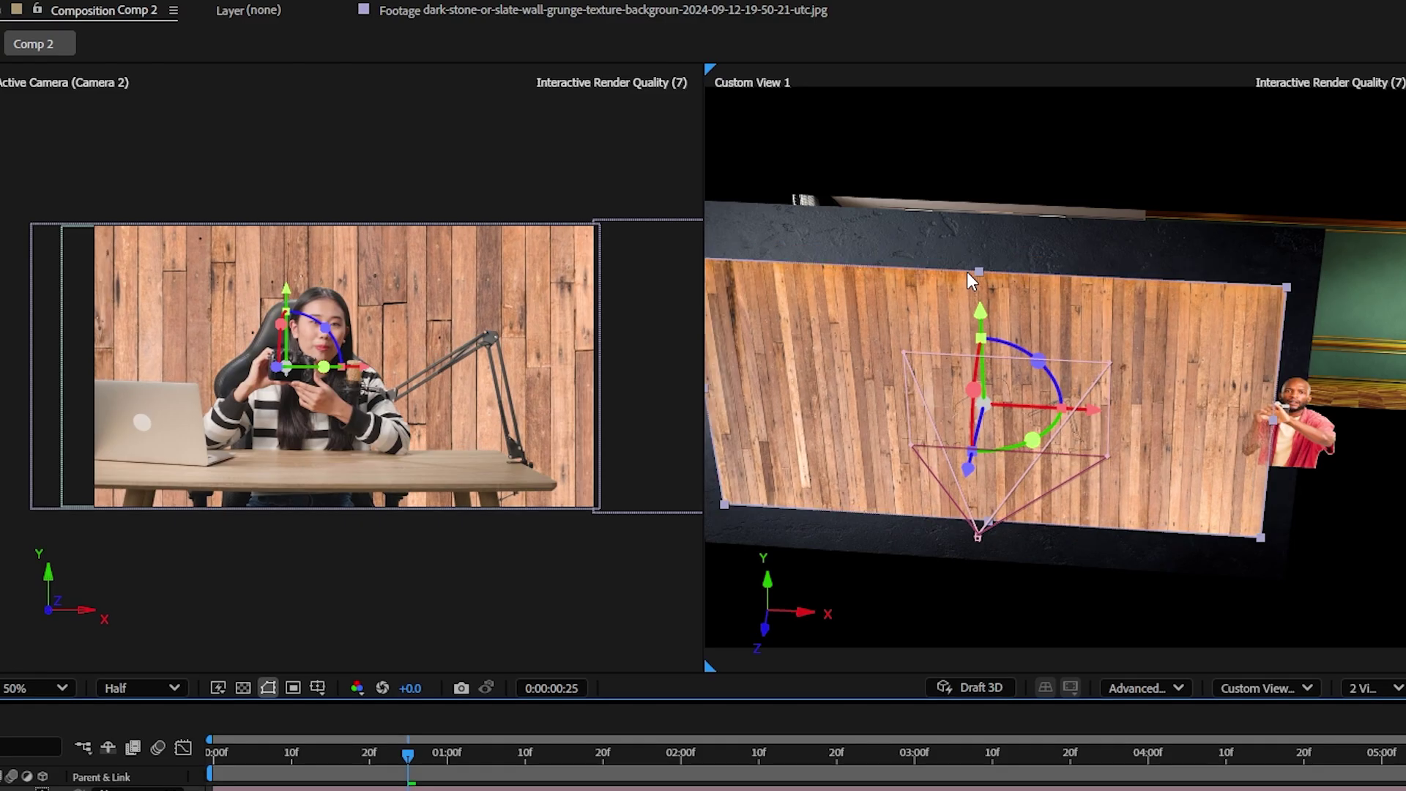
Rotate the wood and stone layers on Y into angled walls, checking a later moment of the move
{"action": "left_click_drag", "start_coordinate": [1125, 236], "coordinate": [1219, 299]}
{"action": "left_click_drag", "start_coordinate": [1075, 344], "coordinate": [962, 424]}
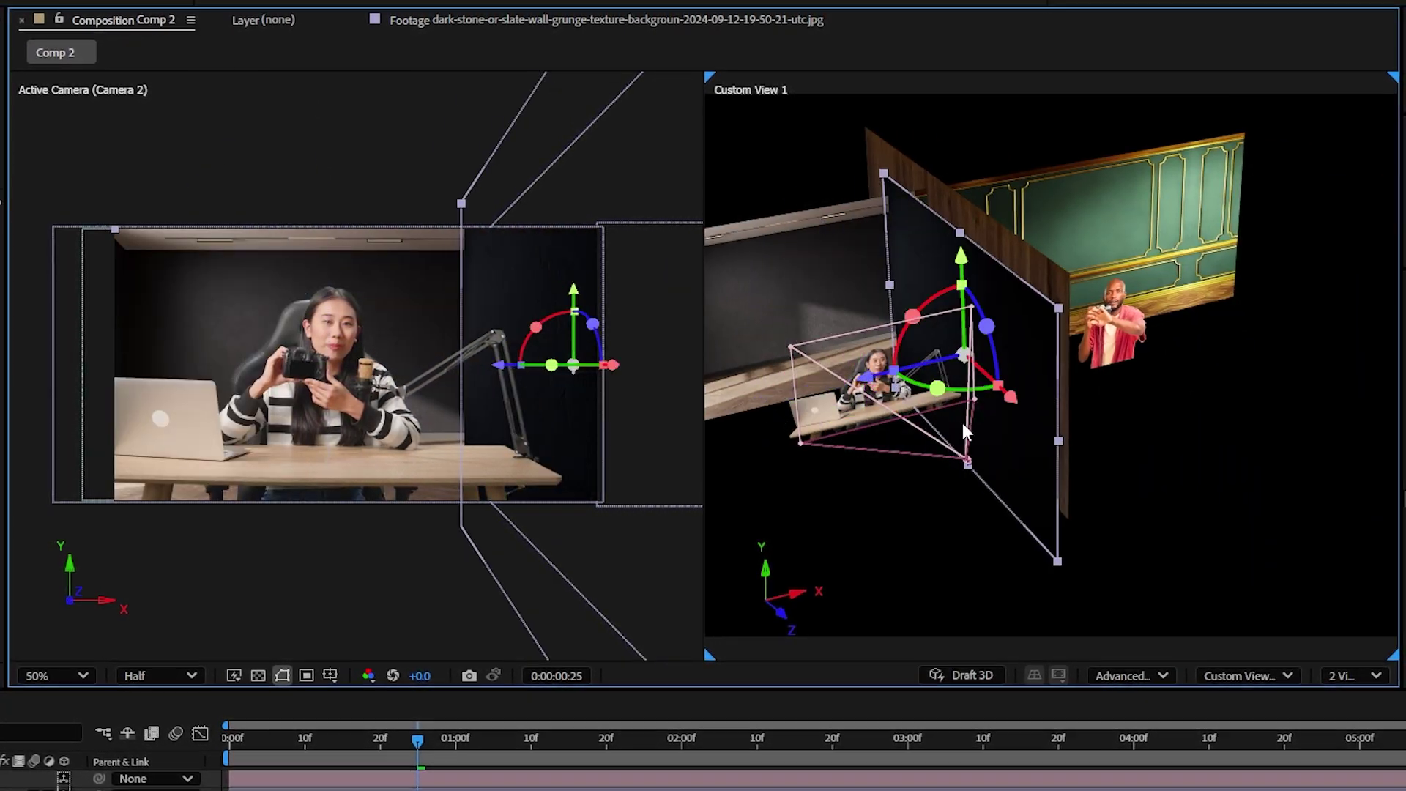
{"action": "left_click_drag", "start_coordinate": [416, 741], "coordinate": [777, 740]}
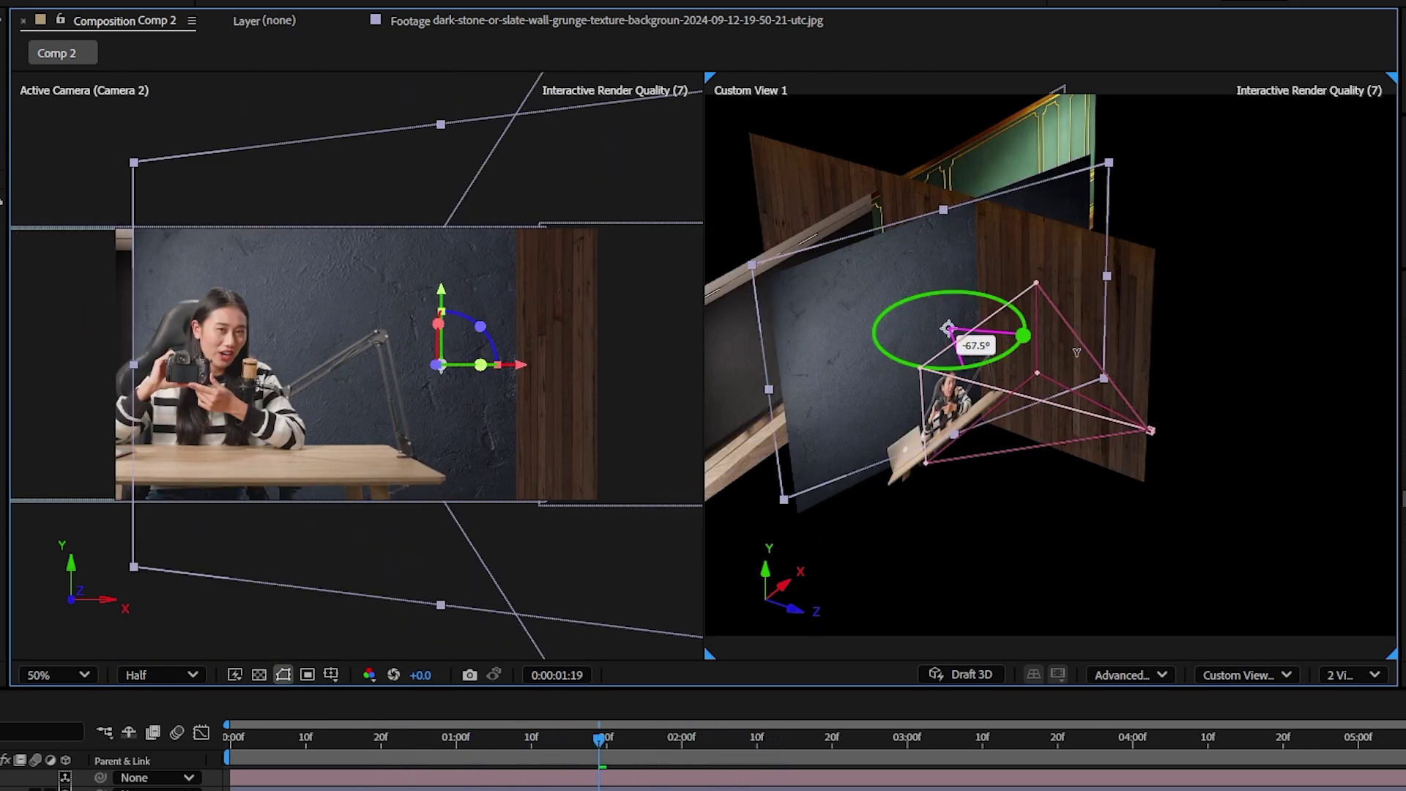
{"action": "left_click_drag", "start_coordinate": [1076, 352], "coordinate": [1154, 339]}
Switch the renderer to Classic 3D and turn the stone wall to 65°
{"action": "left_click", "coordinate": [1131, 675]}
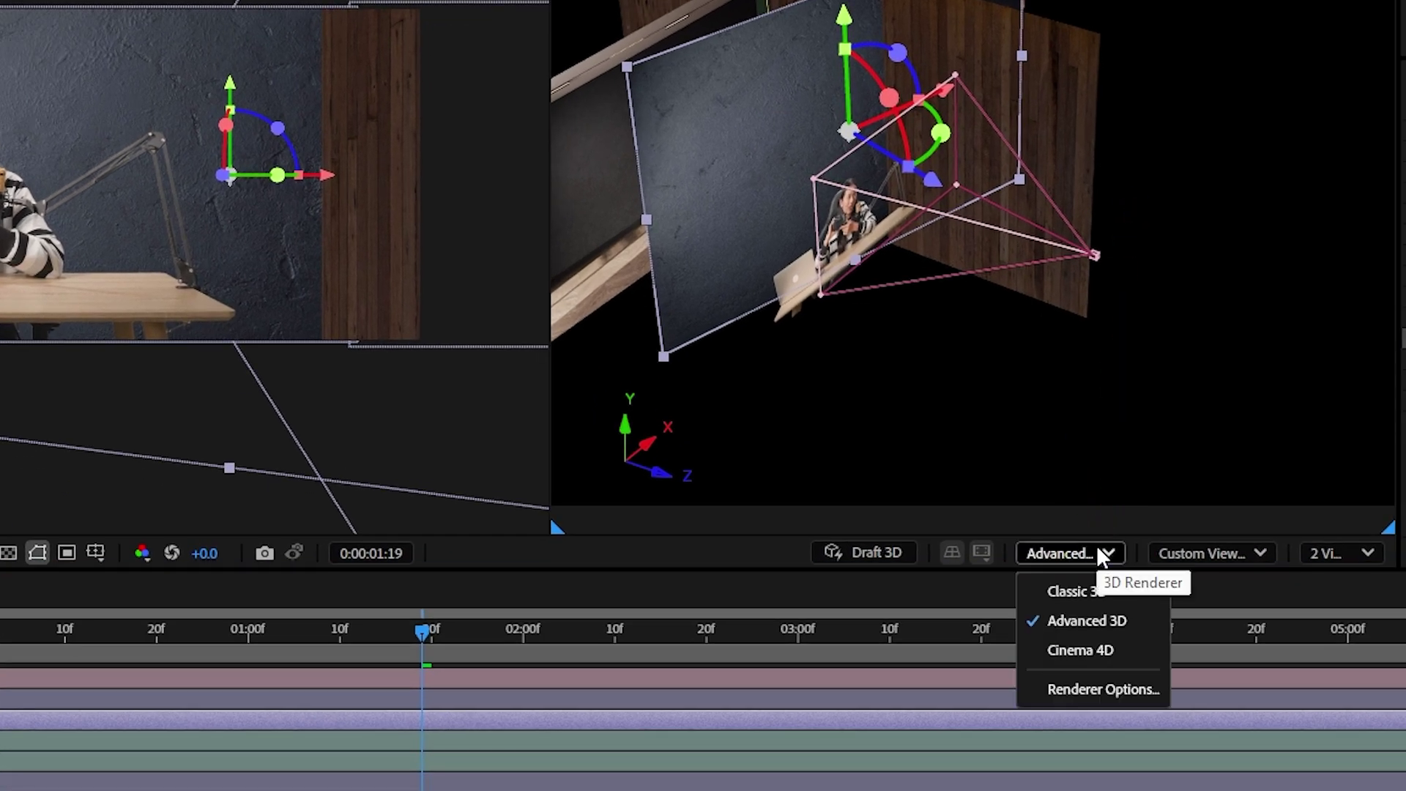
{"action": "left_click", "coordinate": [1074, 593]}
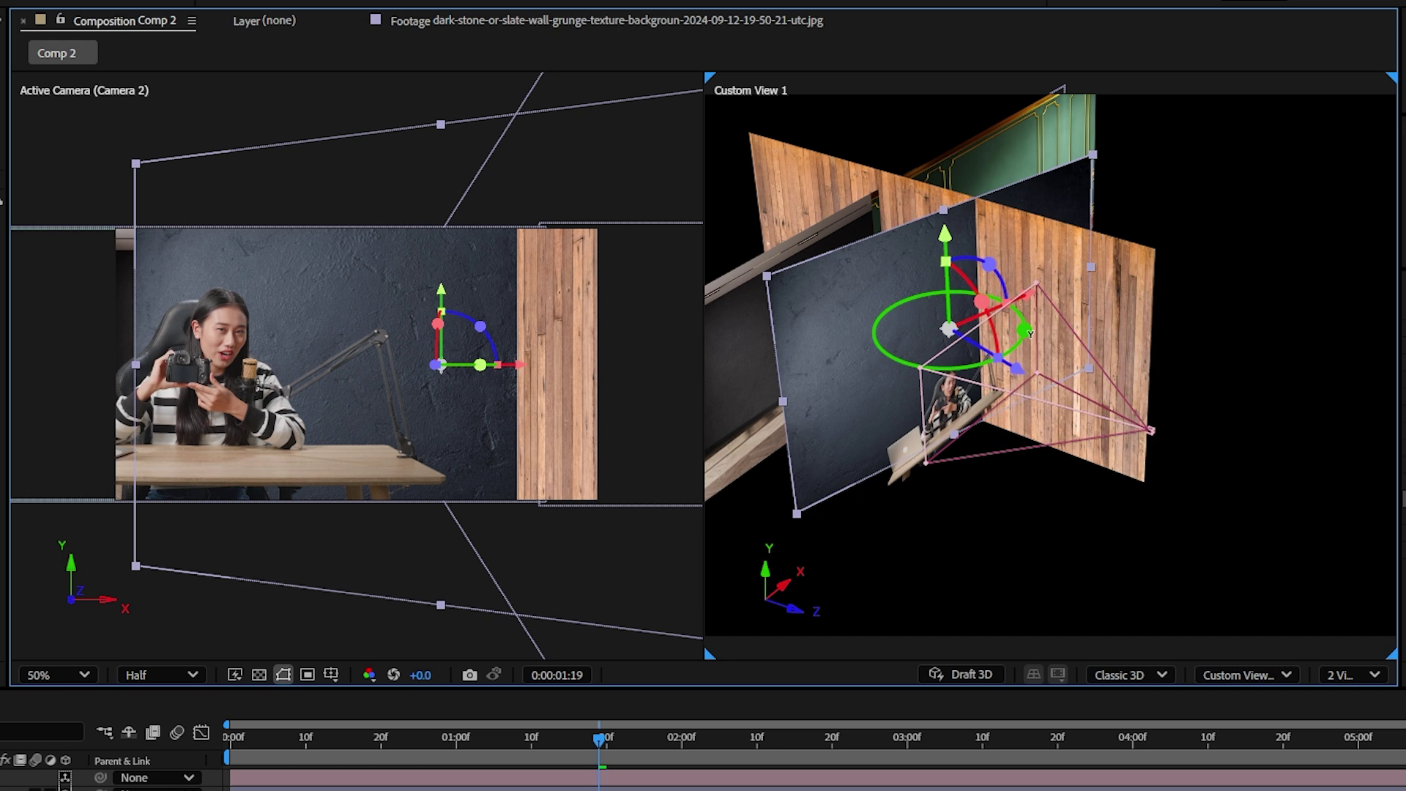
{"action": "left_click_drag", "start_coordinate": [949, 329], "coordinate": [948, 328]}
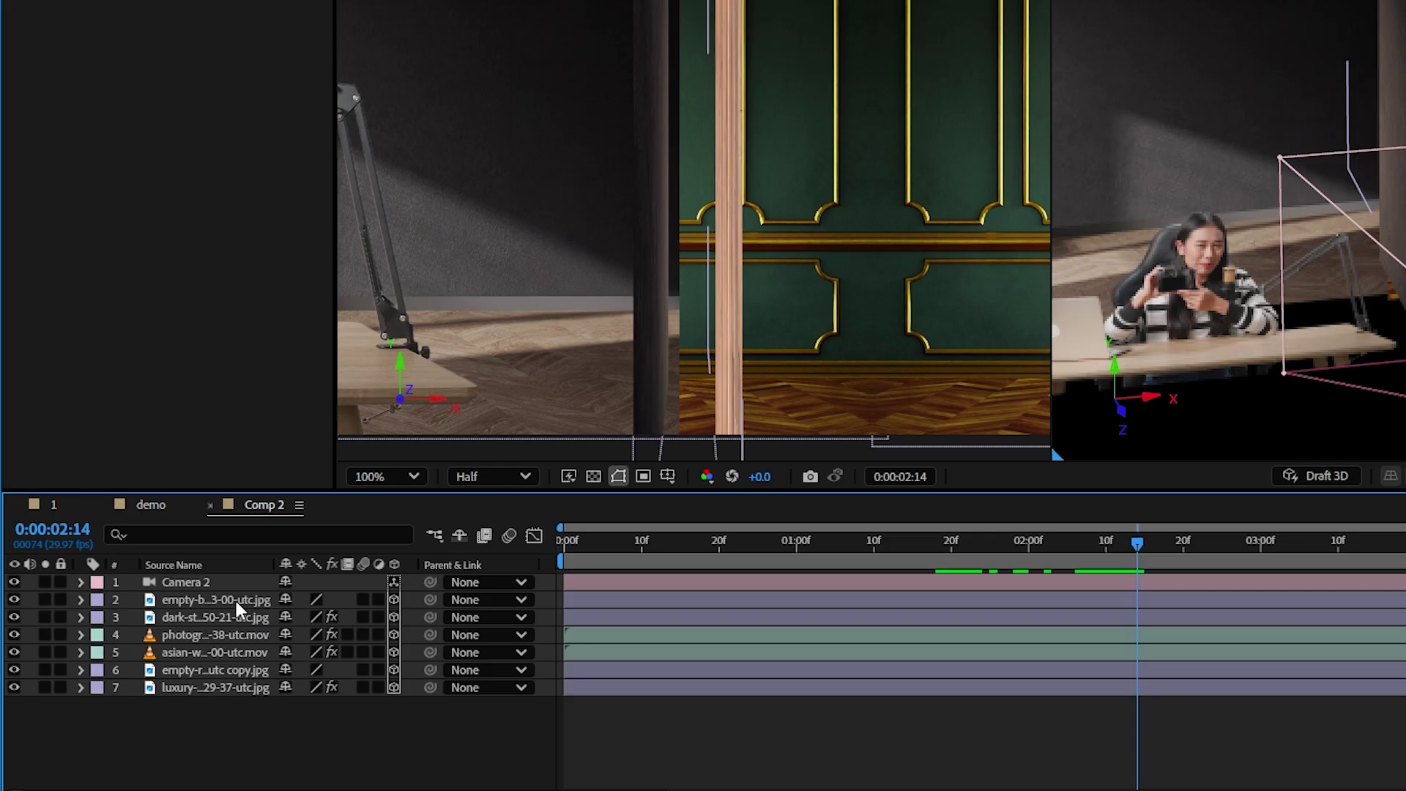
Duplicate the dark stone wall layer and push the copy deeper along Z
{"action": "left_click", "coordinate": [198, 615]}
{"action": "key", "text": "ctrl+d"}
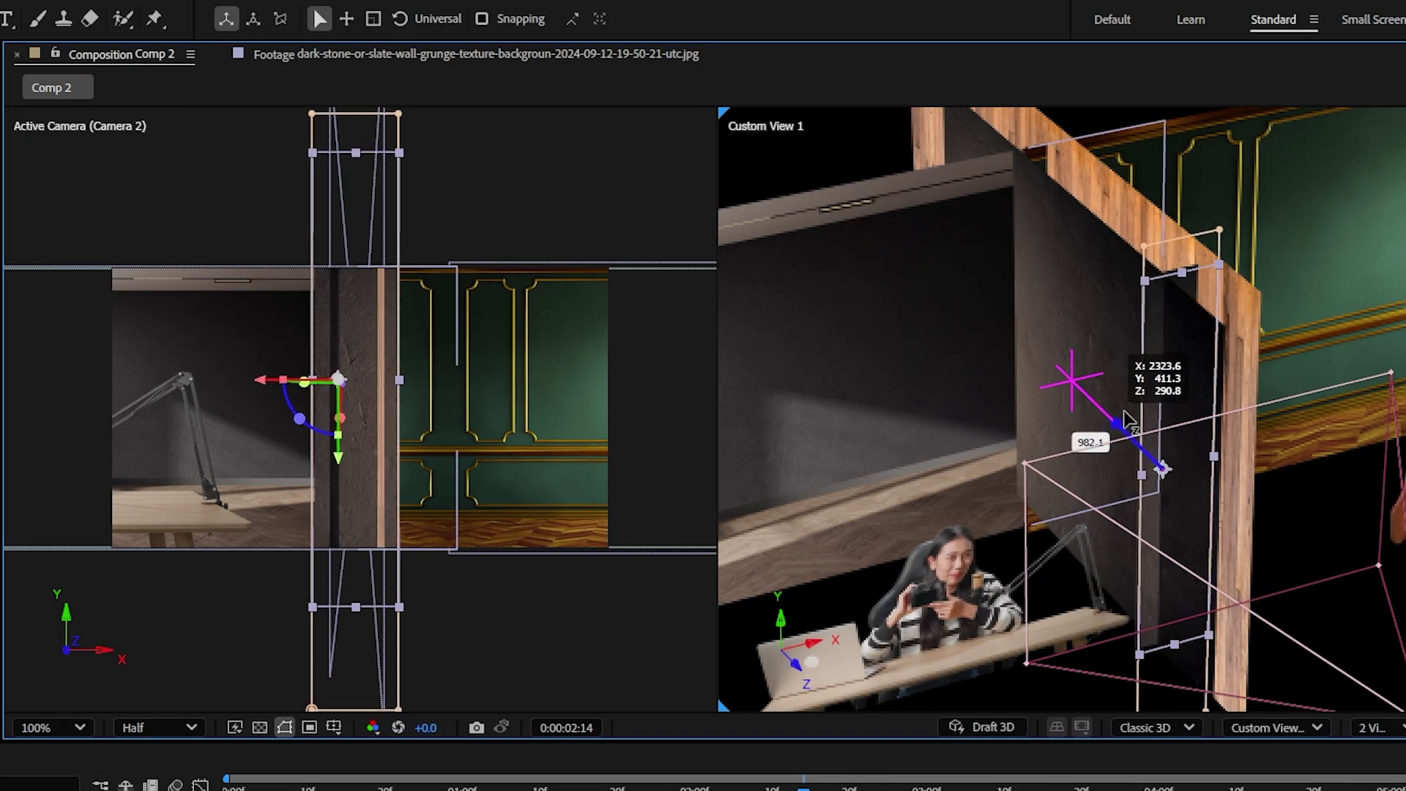
{"action": "left_click_drag", "start_coordinate": [1172, 447], "coordinate": [1187, 457]}
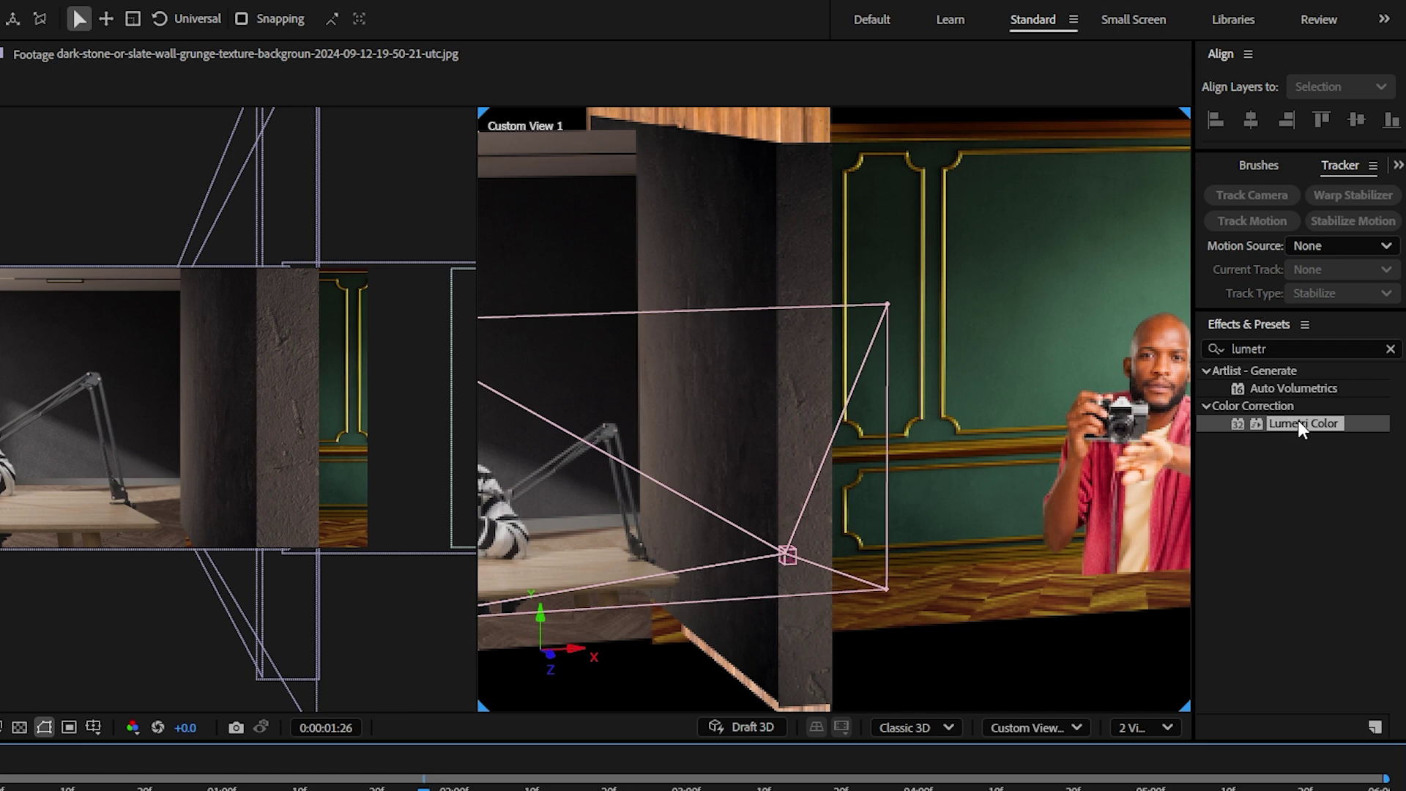
Drop a second Lumetri Color onto the stone wall and drag its Exposure down to about -3.7
{"action": "left_click_drag", "start_coordinate": [1299, 423], "coordinate": [809, 388]}
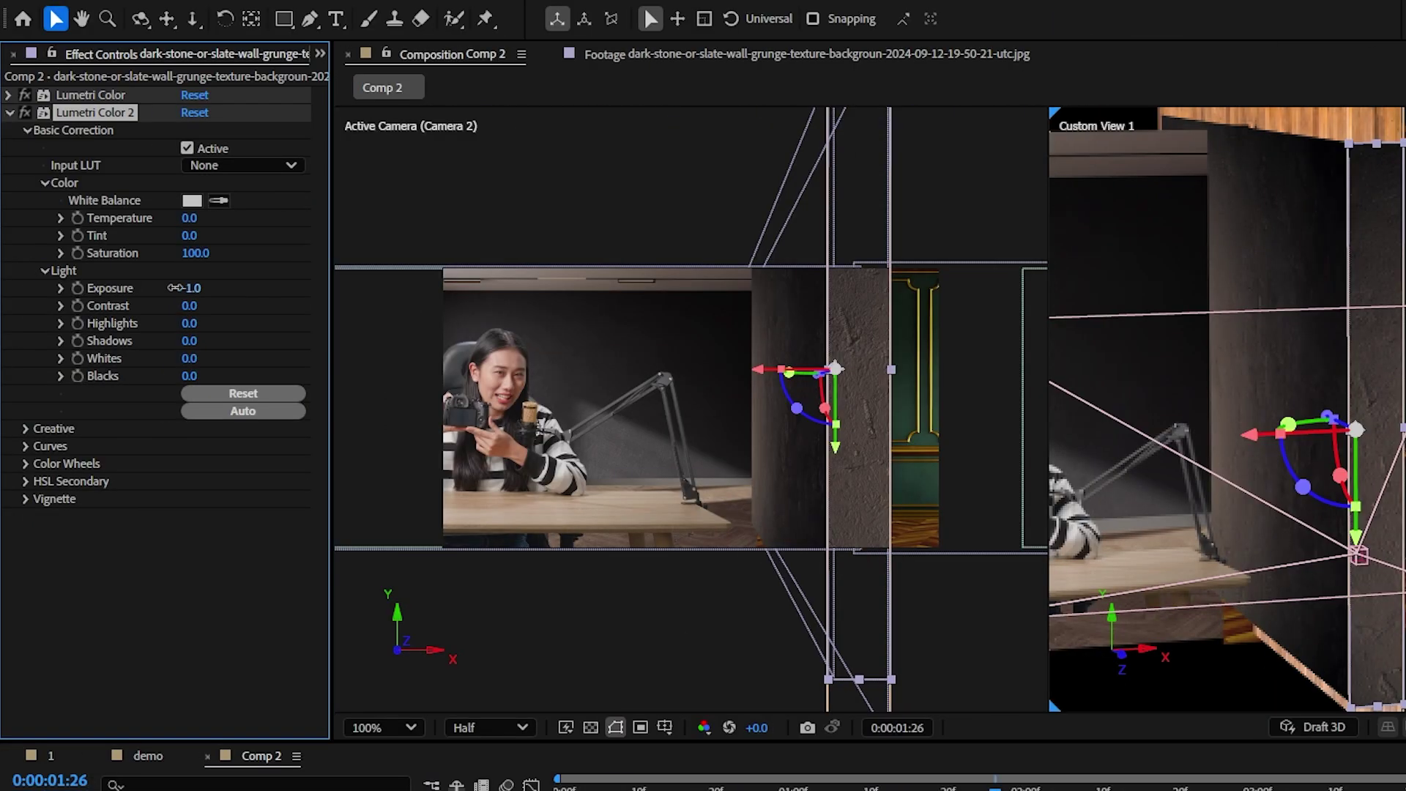
{"action": "left_click_drag", "start_coordinate": [189, 288], "coordinate": [160, 288]}
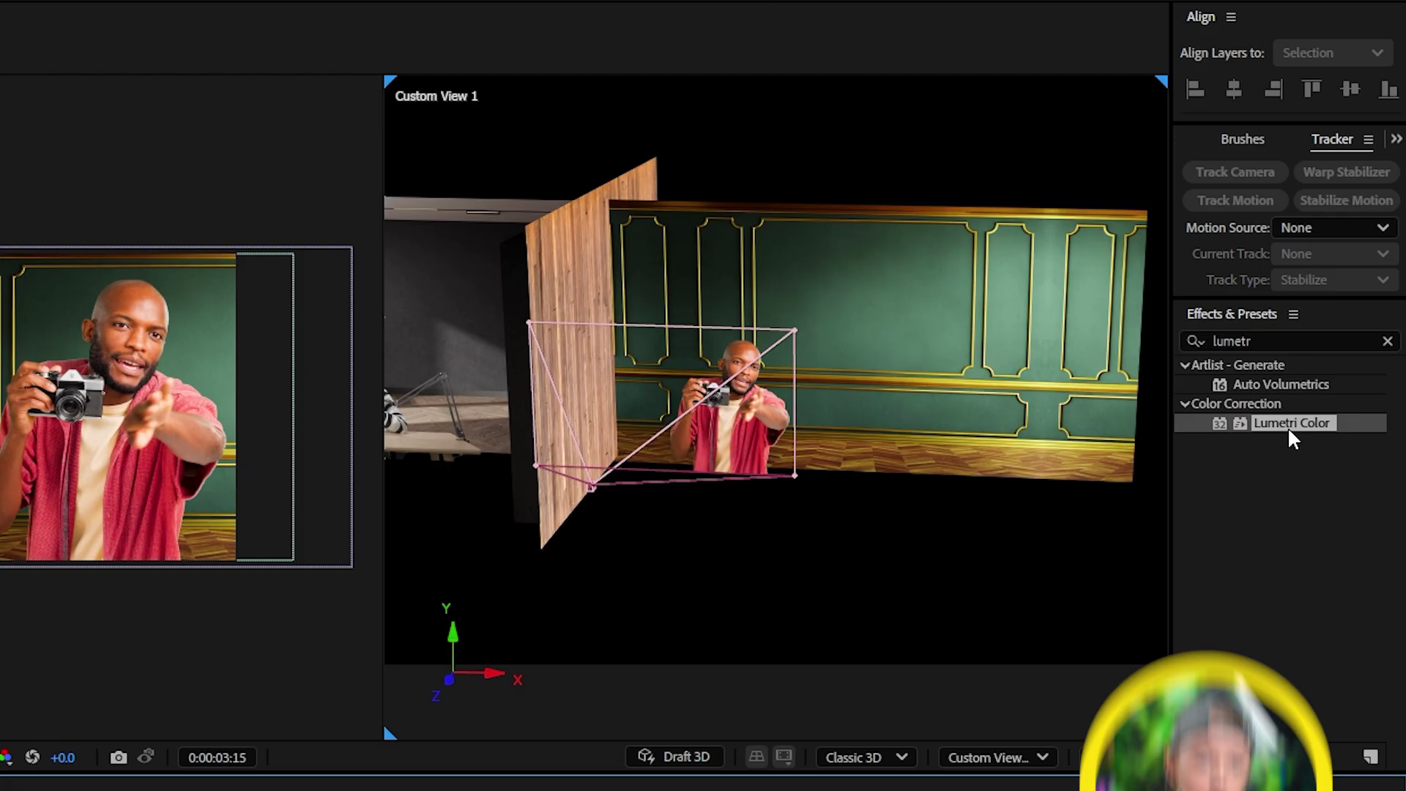
Apply Lumetri Color to the wooden wall at -2.8 exposure and draw an oval mask feathered 93 pixels
{"action": "left_click_drag", "start_coordinate": [1289, 429], "coordinate": [565, 288]}
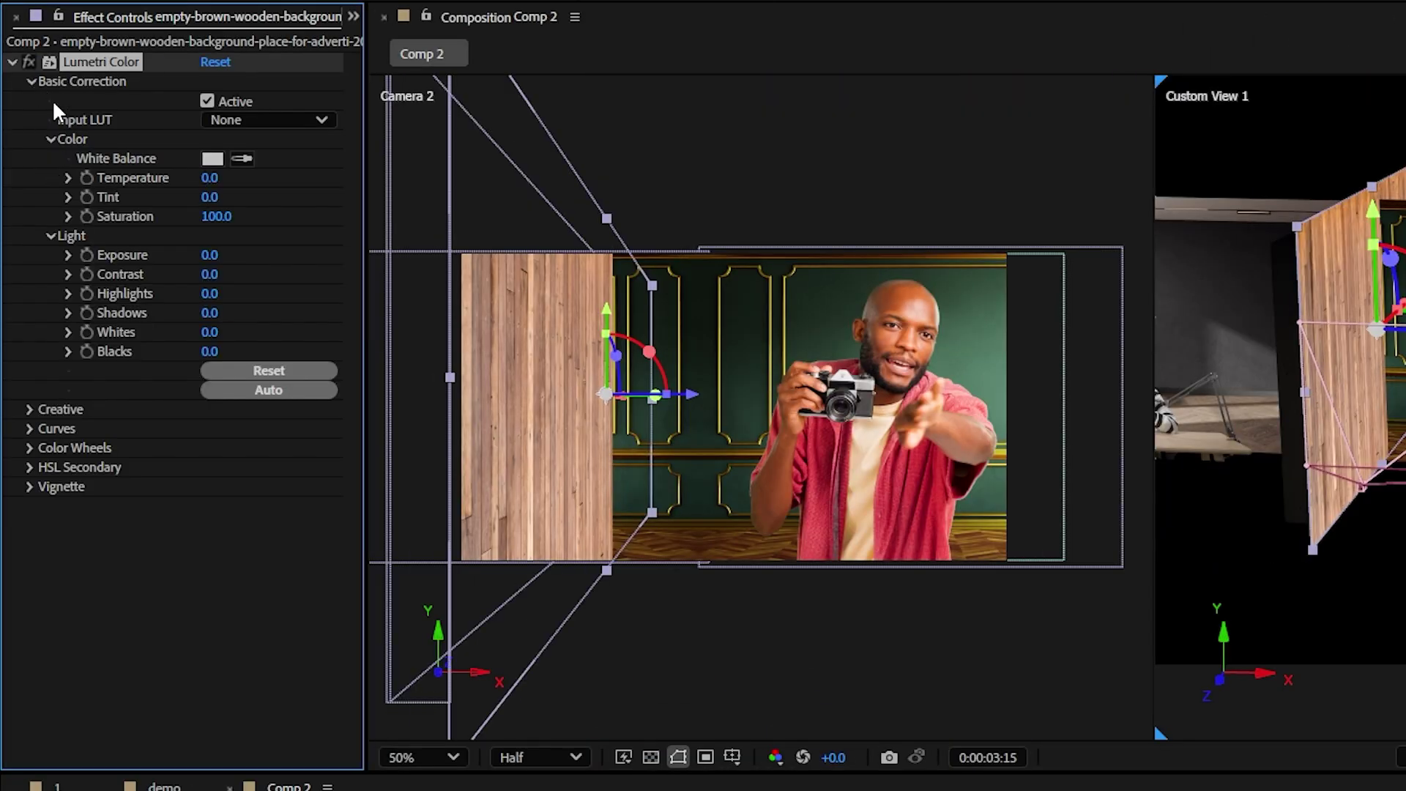
{"action": "left_click_drag", "start_coordinate": [200, 254], "coordinate": [163, 256]}
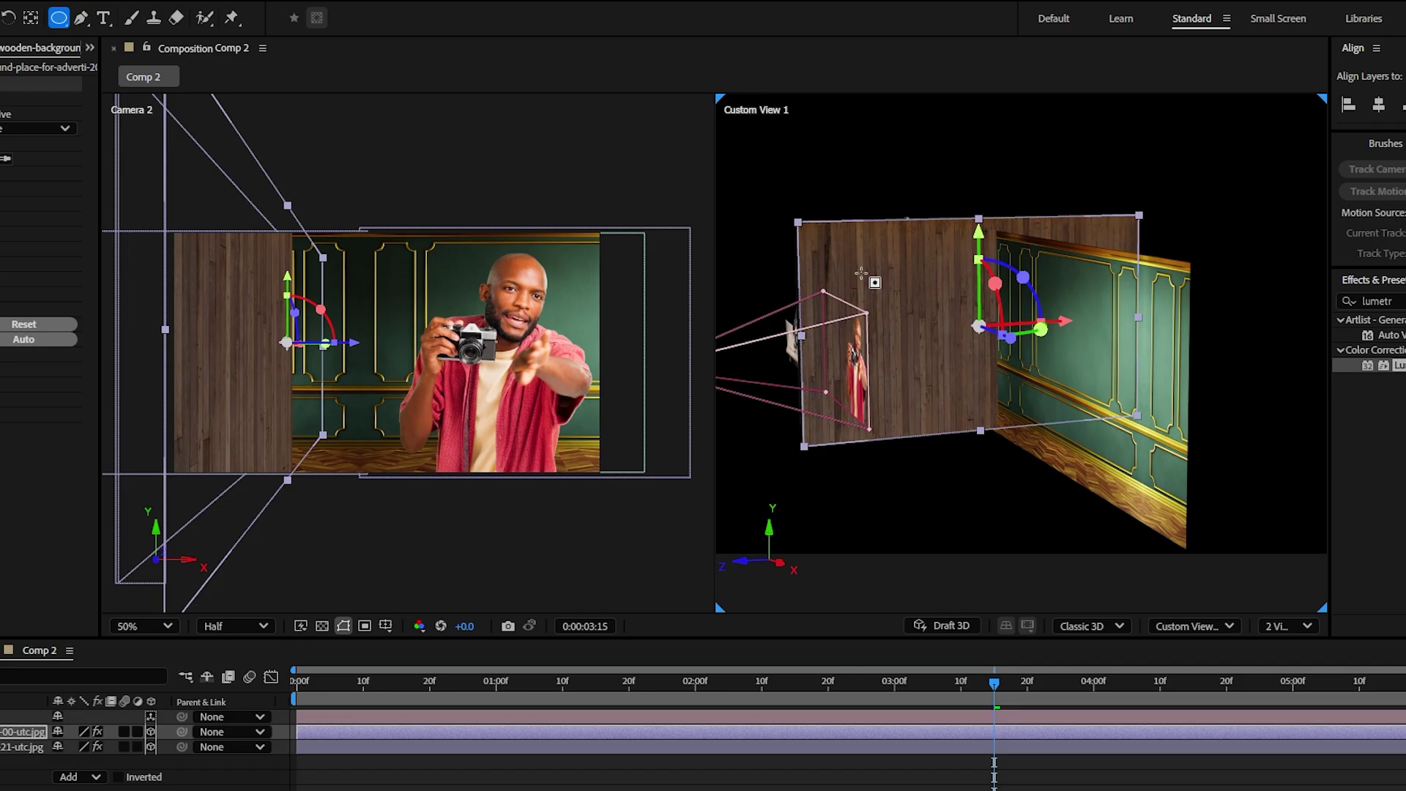
{"action": "left_click_drag", "start_coordinate": [862, 272], "coordinate": [975, 398]}
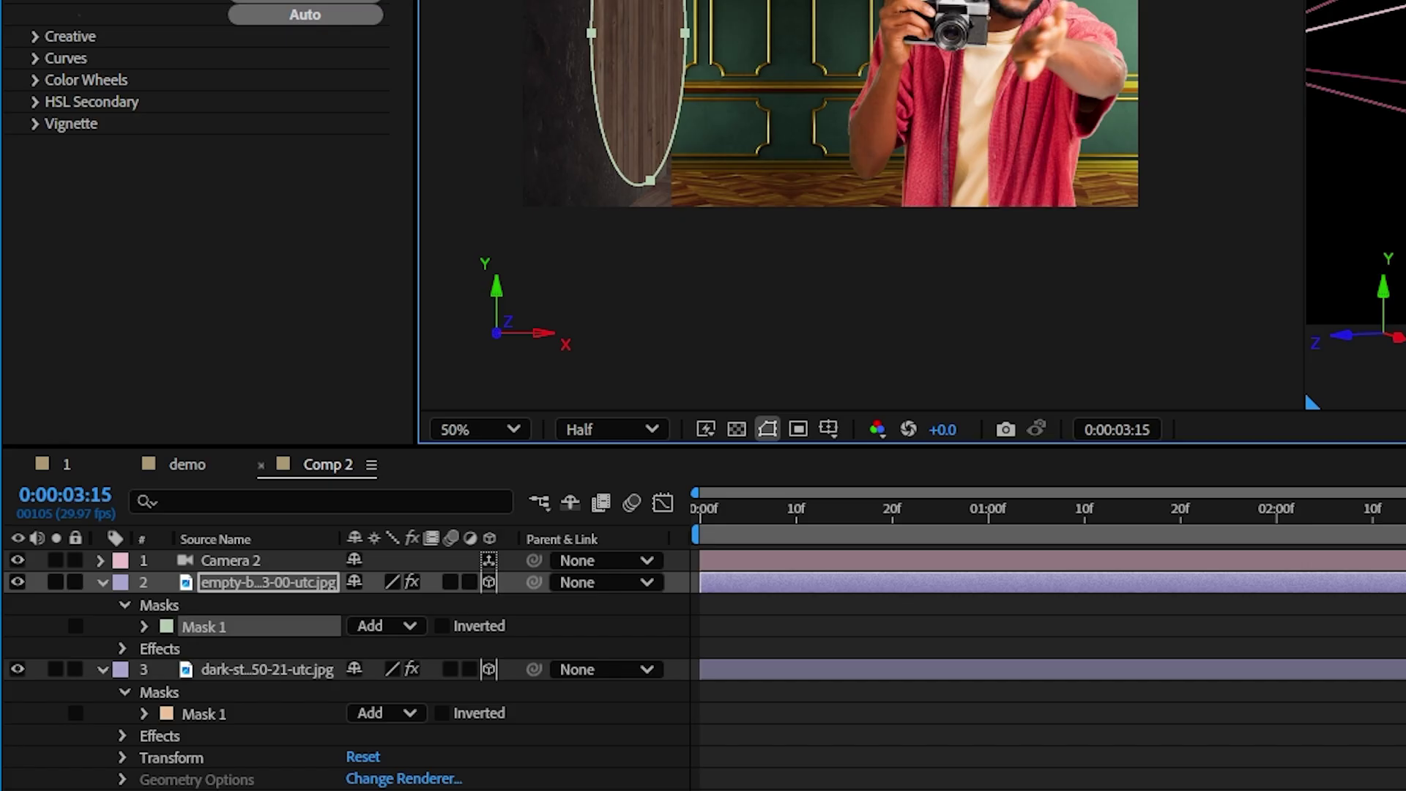
{"action": "key", "text": "f"}
{"action": "left_click_drag", "start_coordinate": [403, 627], "coordinate": [524, 623]}
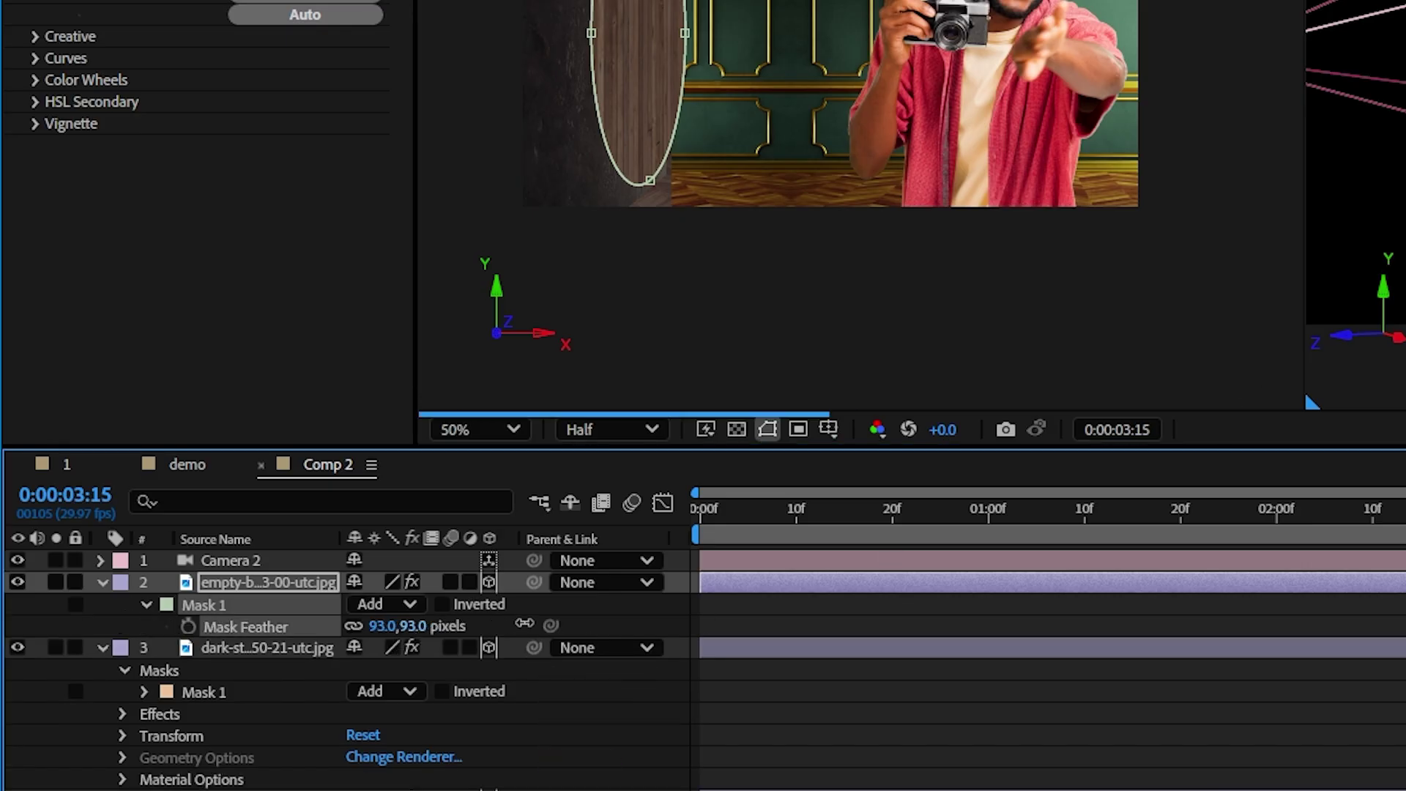
Limit the Lumetri darkening to inverted Mask 1 and nudge the oval upward on the wall
{"action": "left_click", "coordinate": [148, 669]}
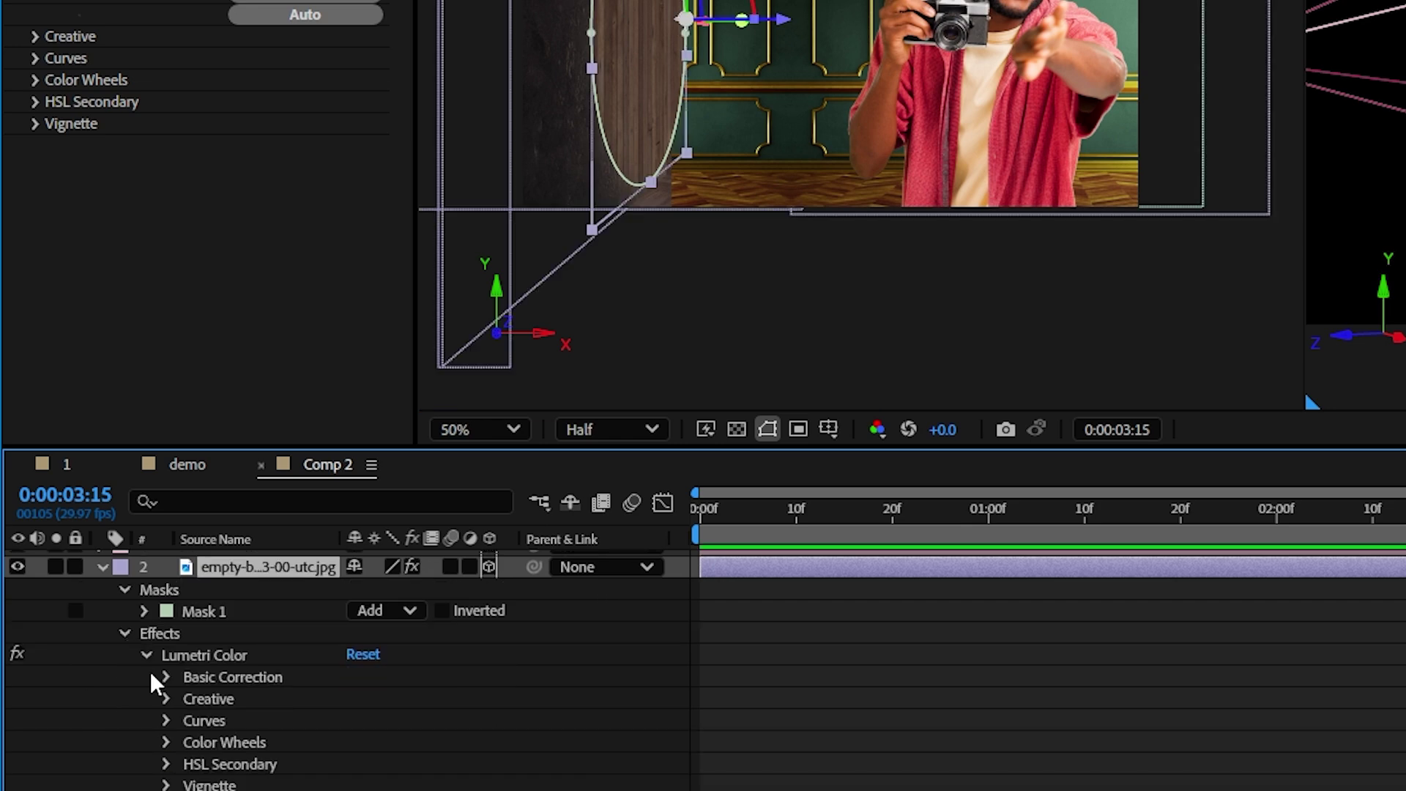
{"action": "scroll", "coordinate": [169, 673], "scroll_direction": "down", "scroll_amount": 3}
{"action": "left_click", "coordinate": [333, 615]}
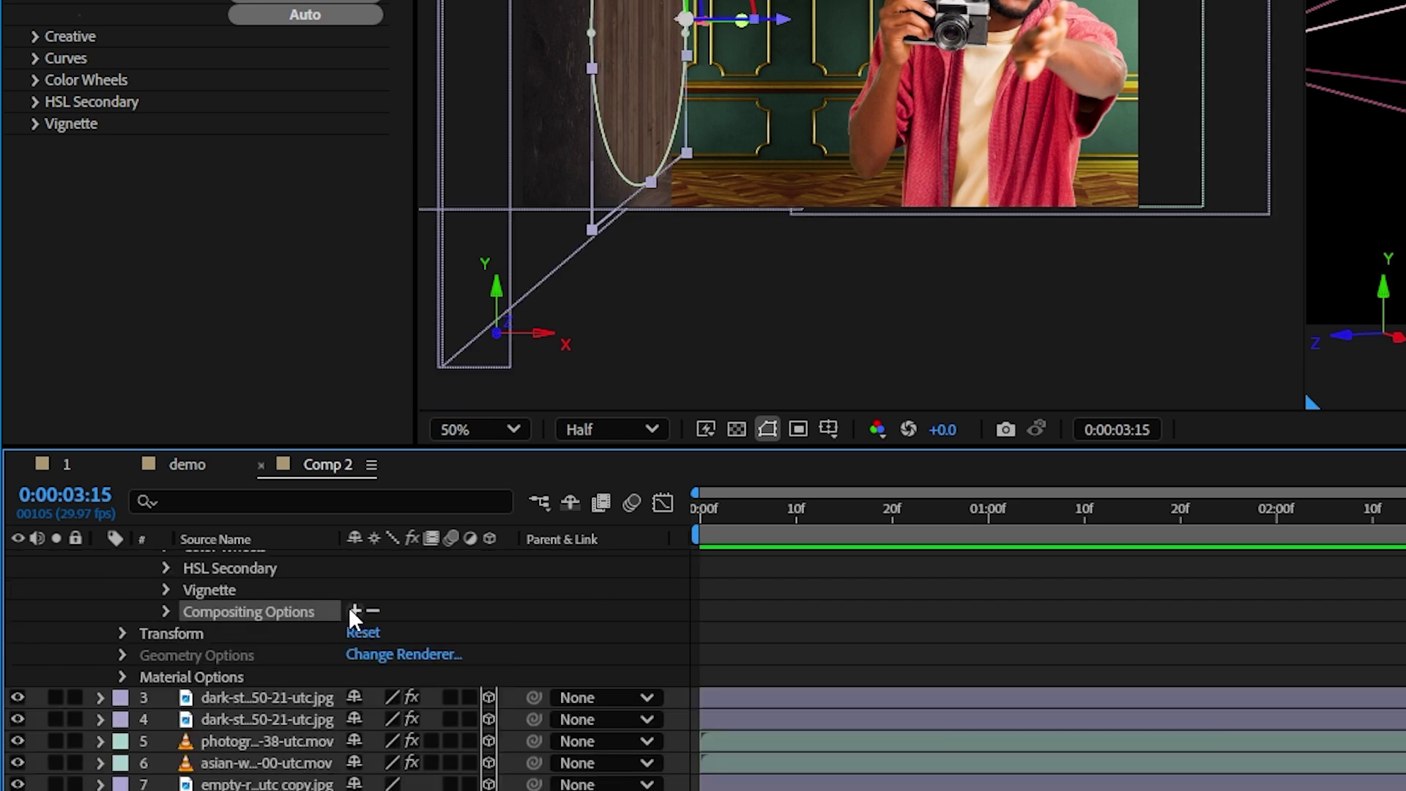
{"action": "left_click", "coordinate": [352, 611]}
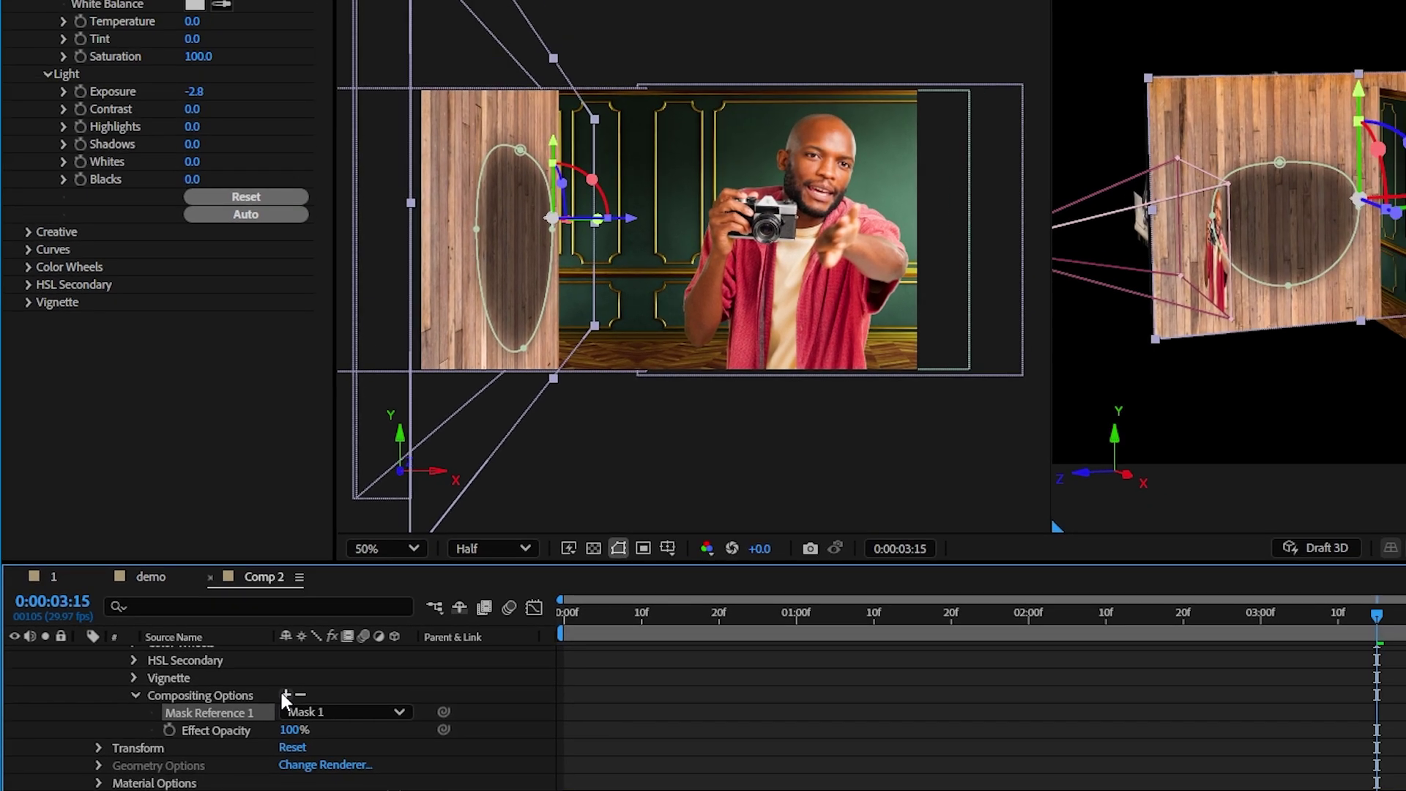
{"action": "scroll", "coordinate": [282, 694], "scroll_direction": "up", "scroll_amount": 4}
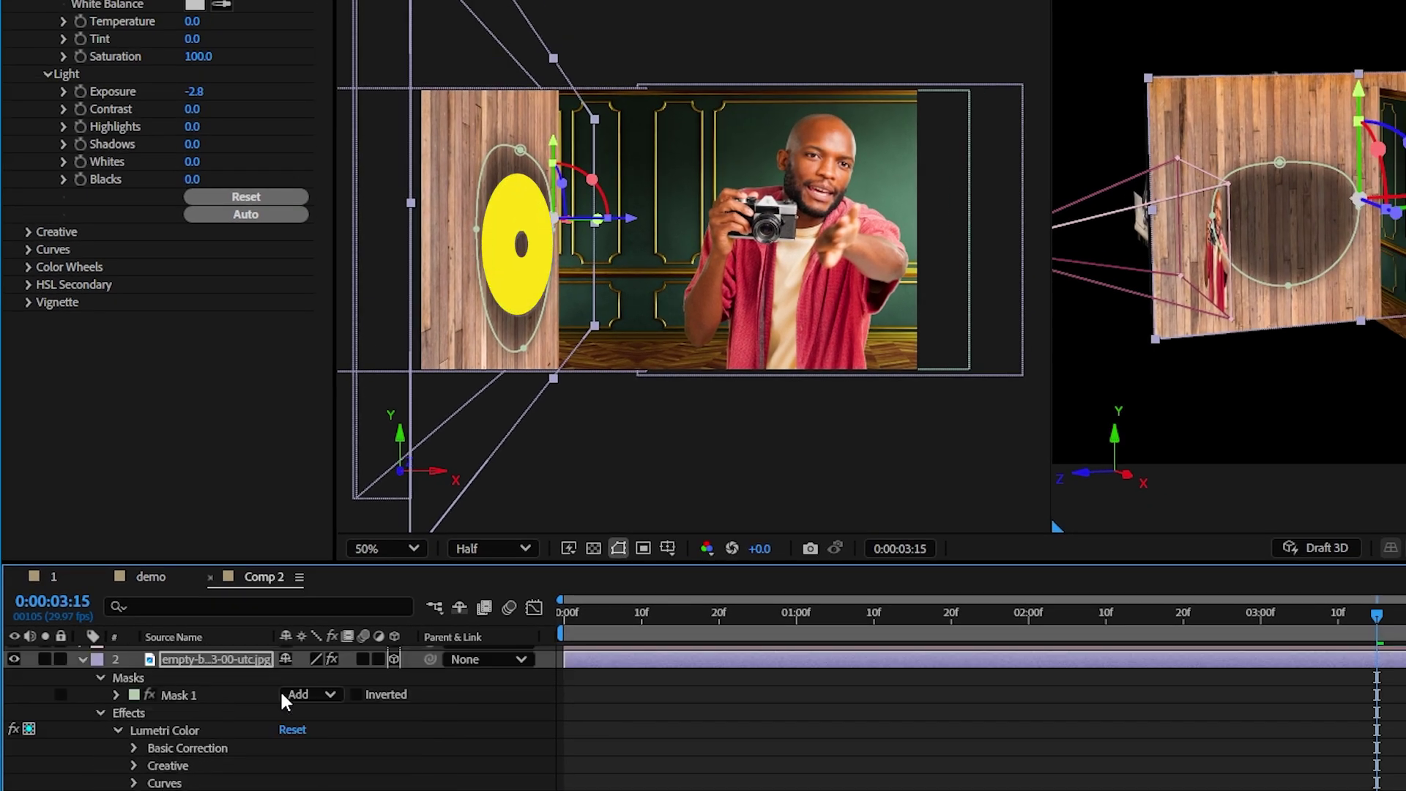
{"action": "left_click", "coordinate": [356, 694]}
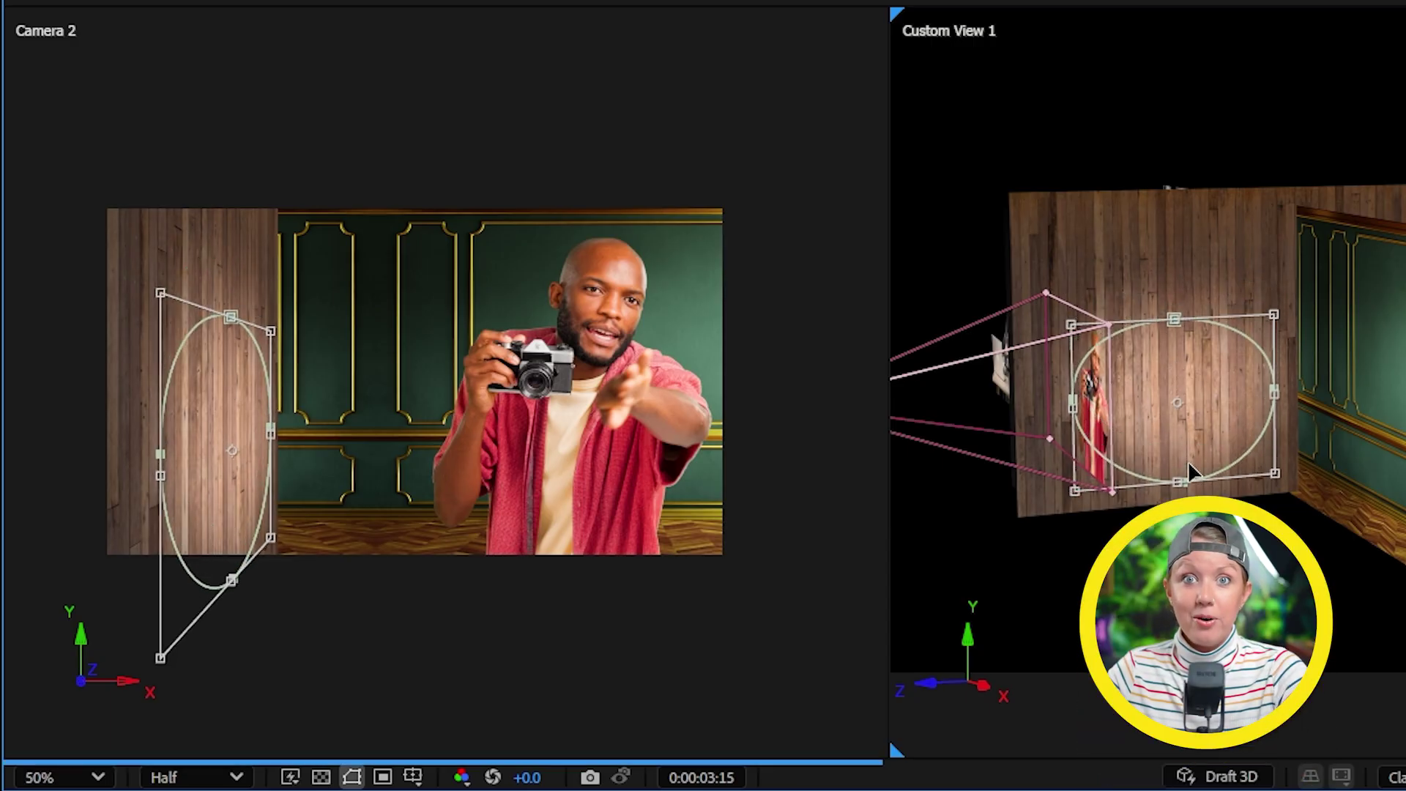
{"action": "left_click_drag", "start_coordinate": [1190, 473], "coordinate": [1187, 458]}
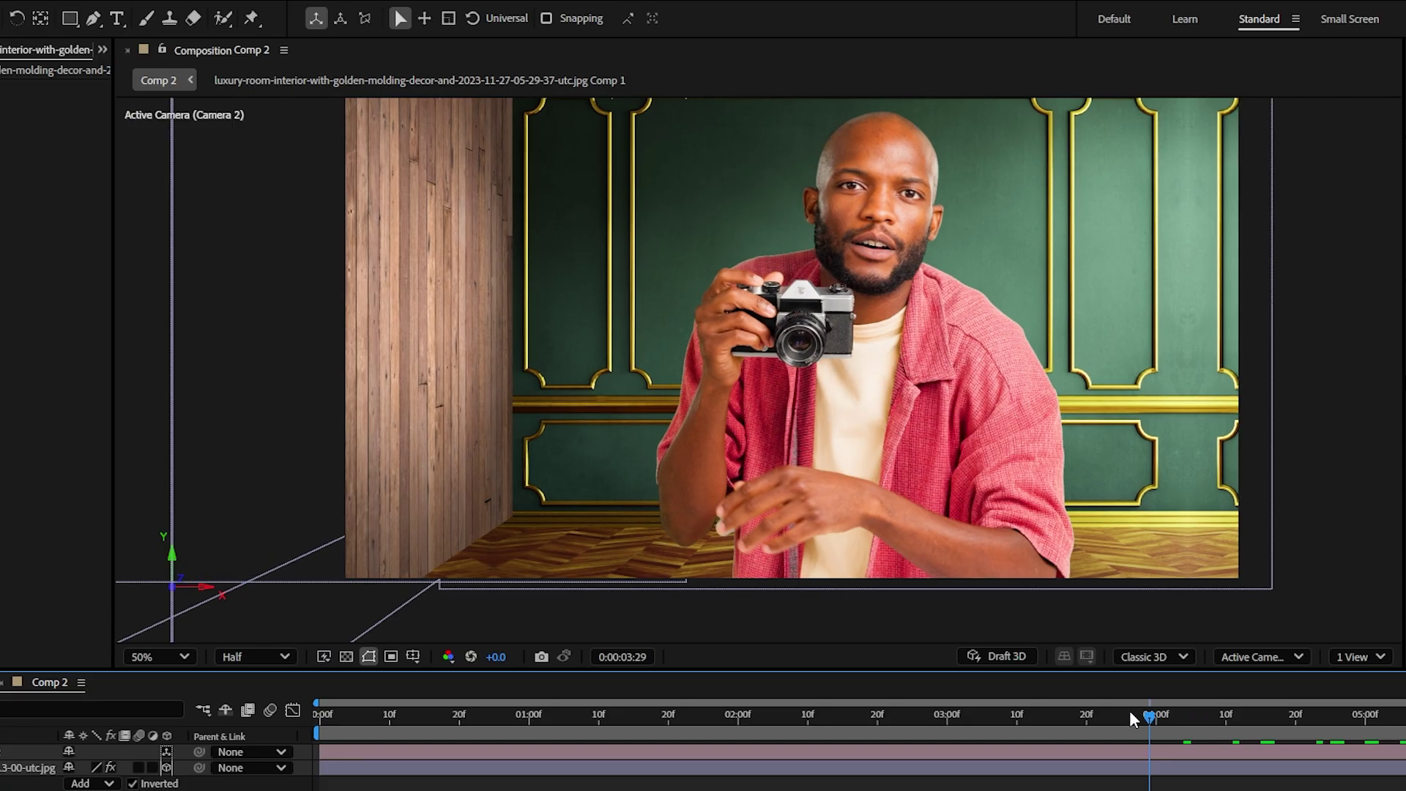
From an earlier point in the shot, slide the wall mask left to keyframe its path
{"action": "left_click_drag", "start_coordinate": [1130, 716], "coordinate": [718, 720]}
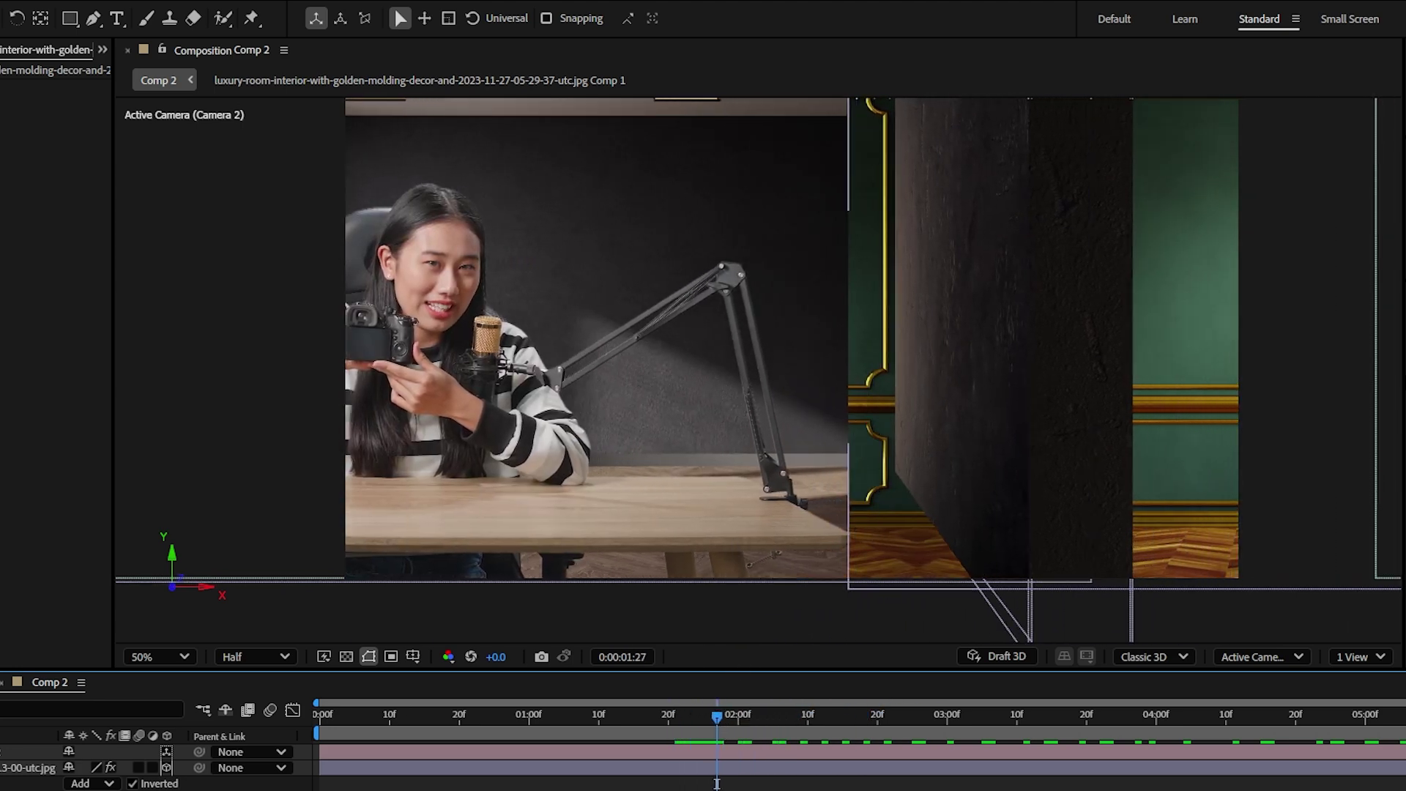
{"action": "scroll", "coordinate": [917, 304], "scroll_direction": "down", "scroll_amount": 2}
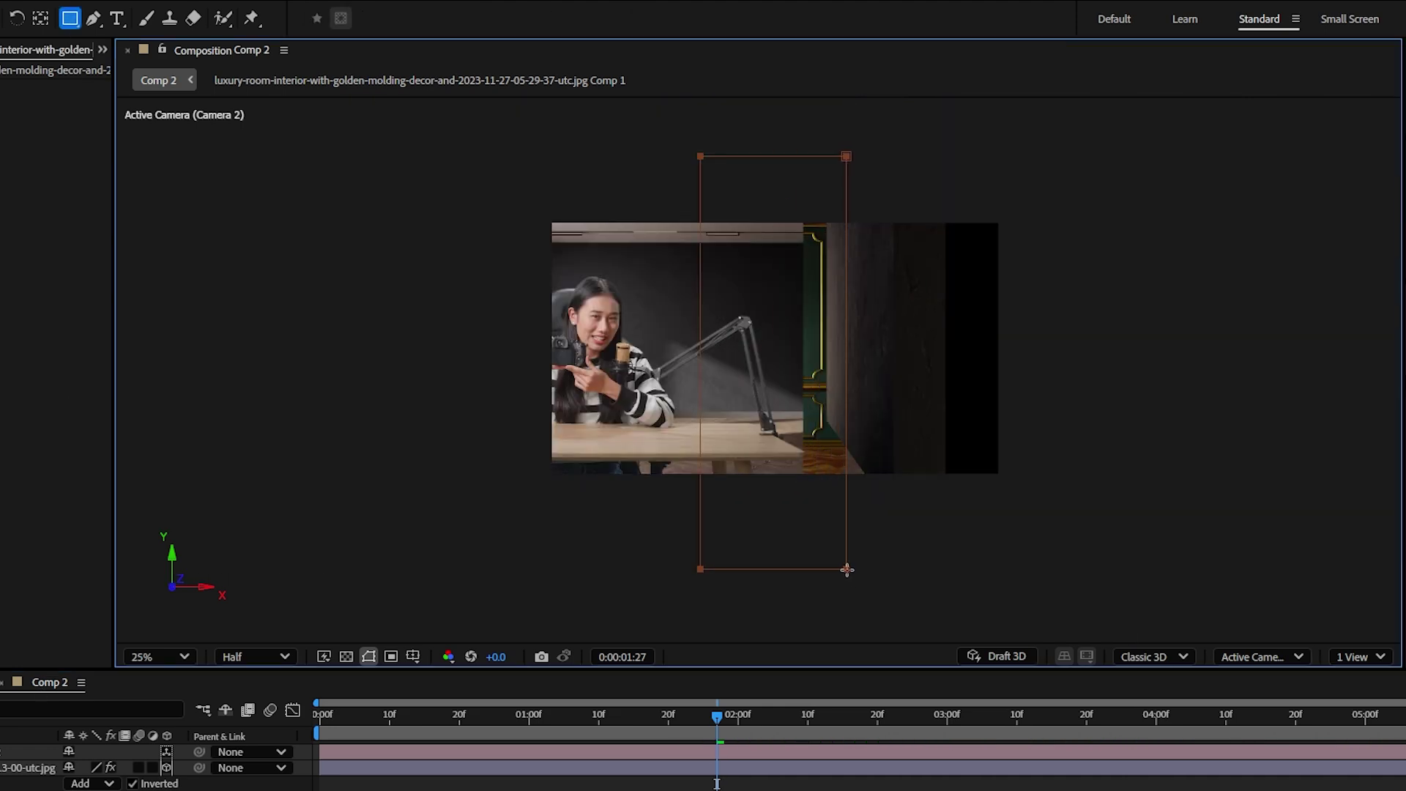
{"action": "key", "text": "v"}
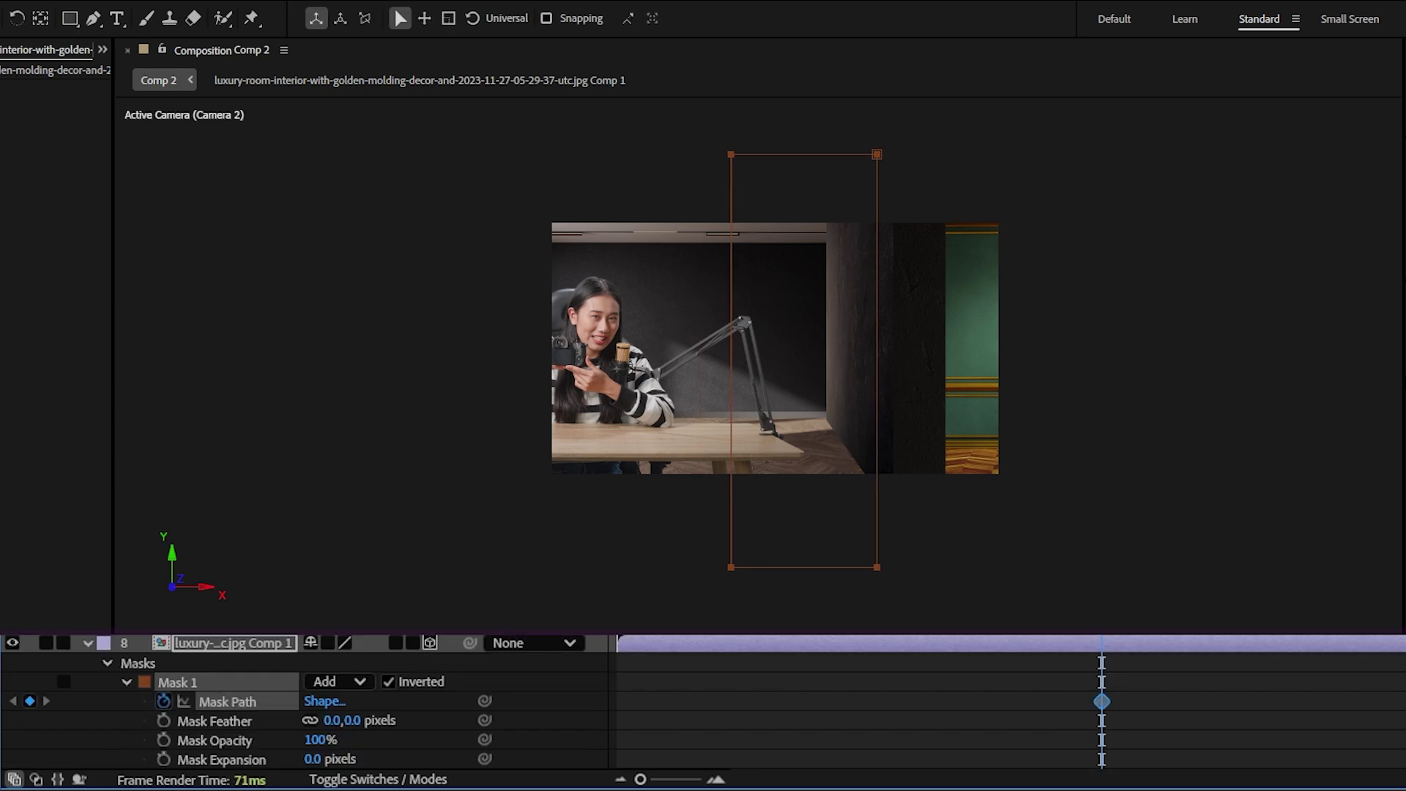
{"action": "left_click_drag", "start_coordinate": [754, 574], "coordinate": [702, 555]}
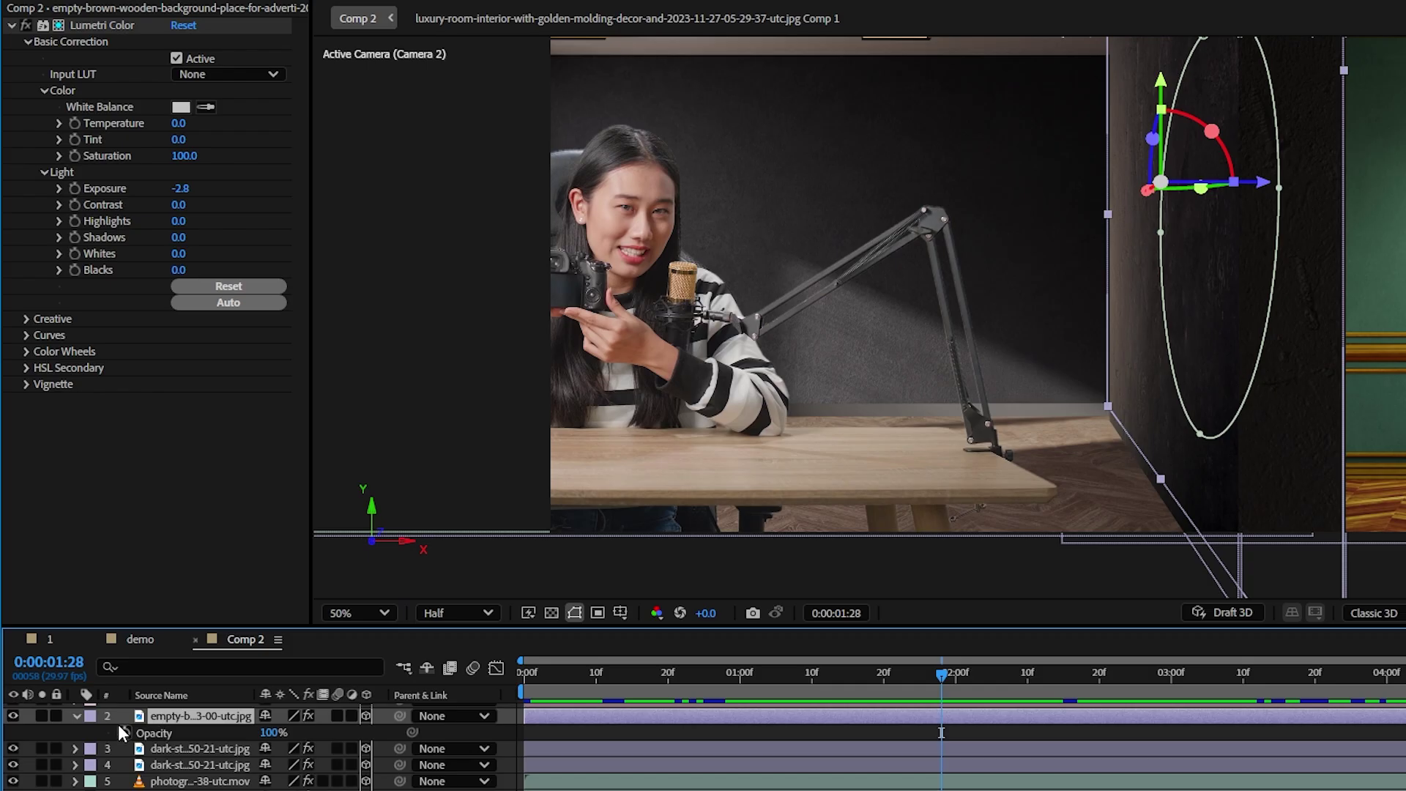
Go back to 1:26 with the wall layer deselected and scrub back to review the transition
{"action": "left_click", "coordinate": [923, 676]}
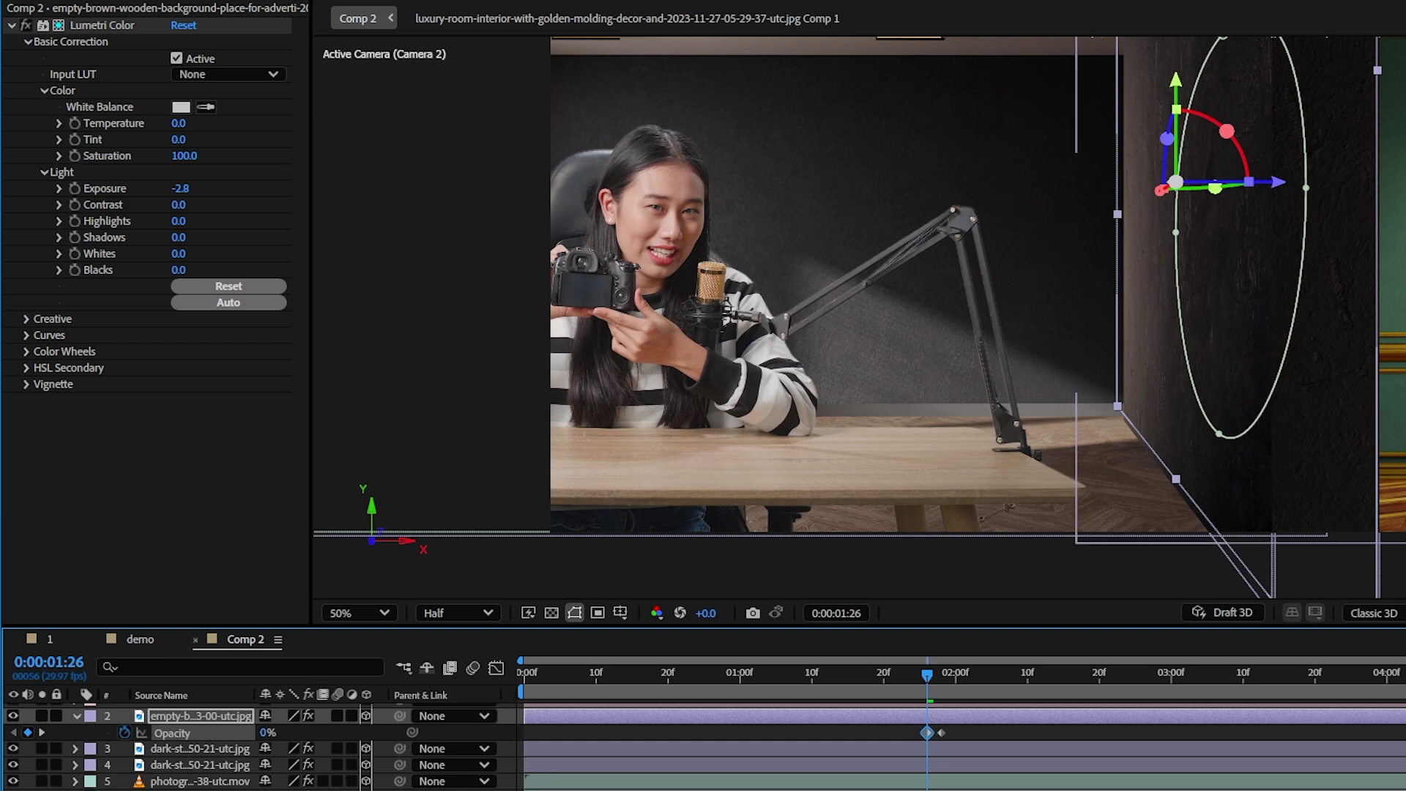
{"action": "left_click", "coordinate": [888, 717]}
{"action": "left_click_drag", "start_coordinate": [920, 675], "coordinate": [832, 680]}
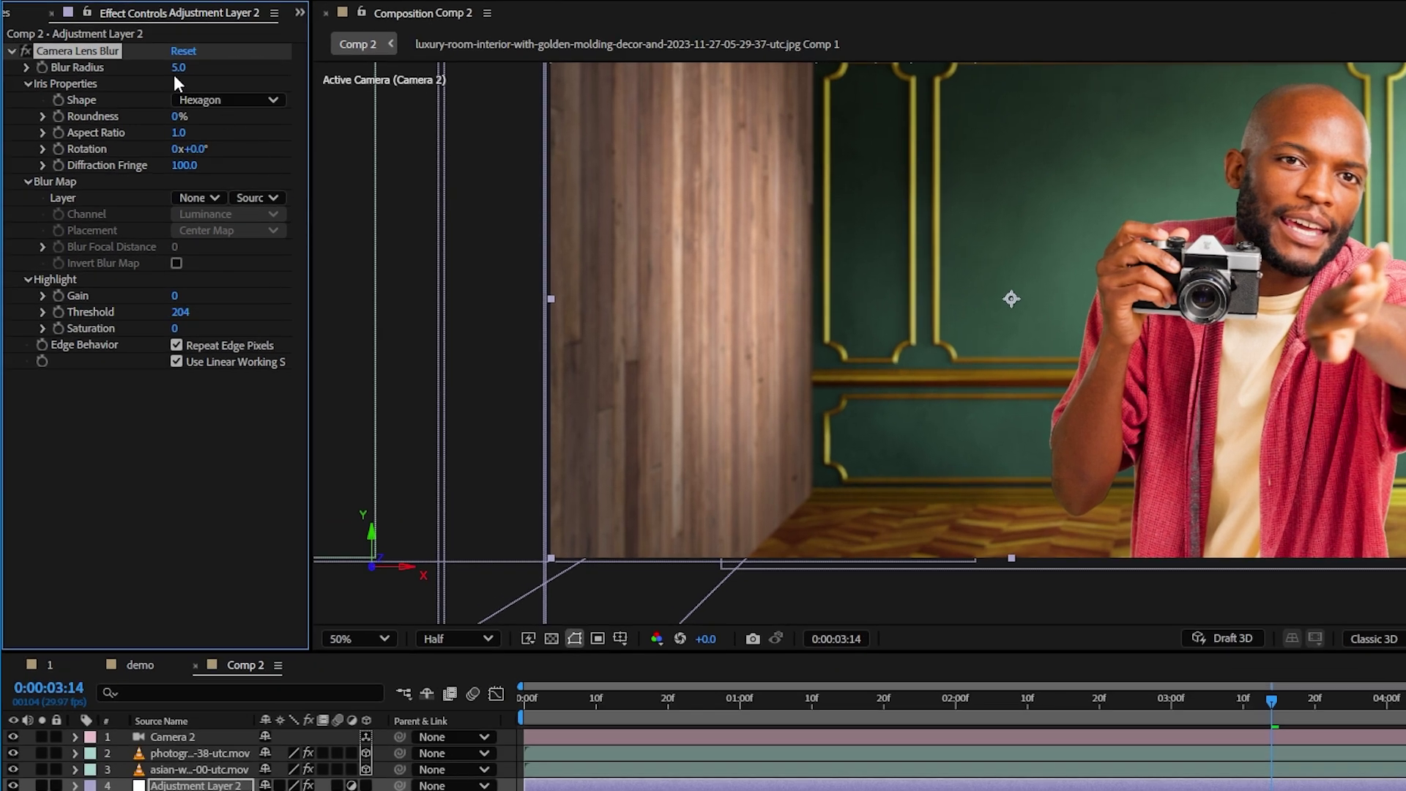
Raise Adjustment Layer 2's Camera Lens Blur radius above 5.0 to soften the walls and room
{"action": "left_click_drag", "start_coordinate": [187, 67], "coordinate": [187, 67]}
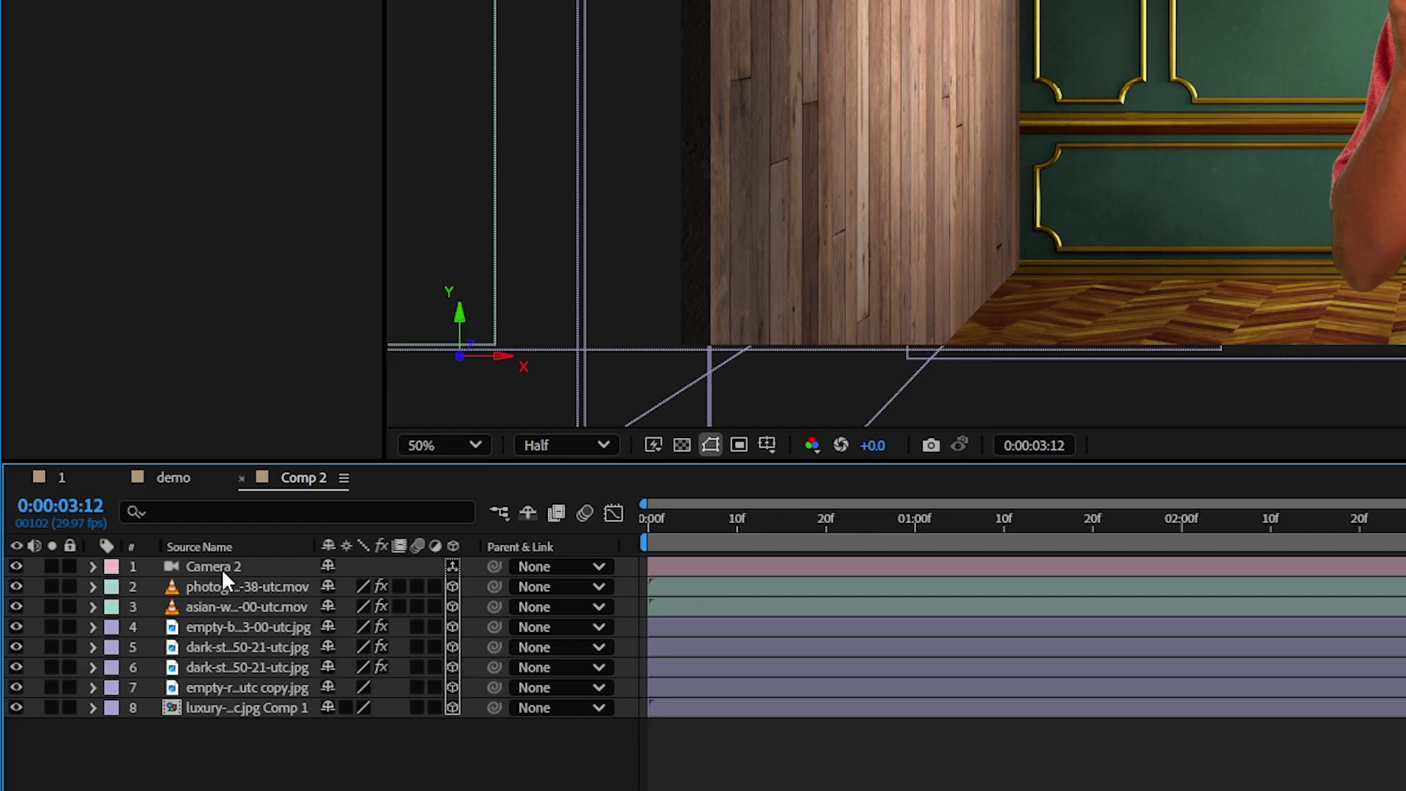
Duplicate Camera 2 below the footage and precompose it with the background layers as BG
{"action": "left_click", "coordinate": [221, 566]}
{"action": "key", "text": "ctrl+d"}
{"action": "left_click_drag", "start_coordinate": [221, 565], "coordinate": [230, 638]}
{"action": "left_click", "coordinate": [242, 728], "text": "shift"}
{"action": "right_click", "coordinate": [241, 691]}
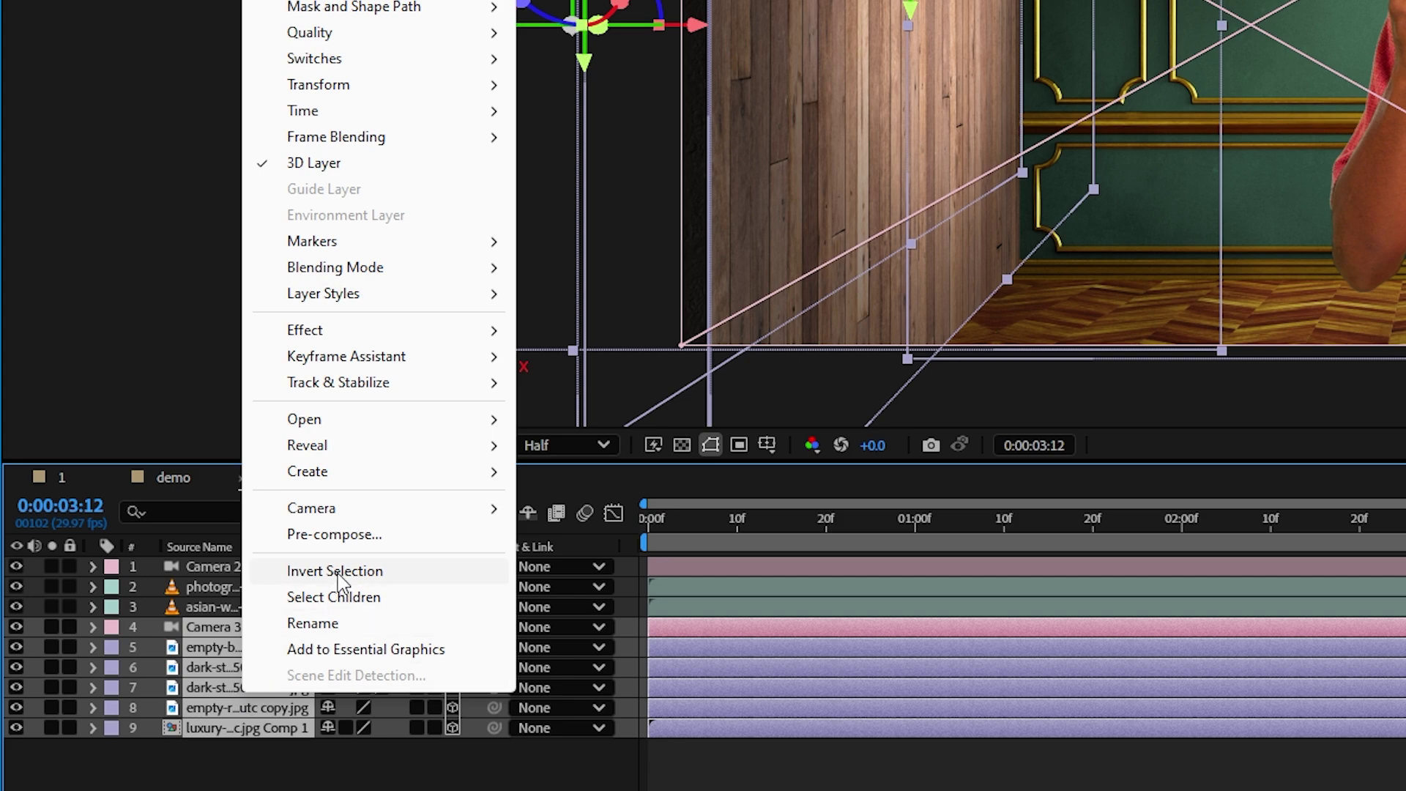
{"action": "left_click", "coordinate": [344, 534]}
{"action": "type", "text": "BG"}
{"action": "key", "text": "Return"}
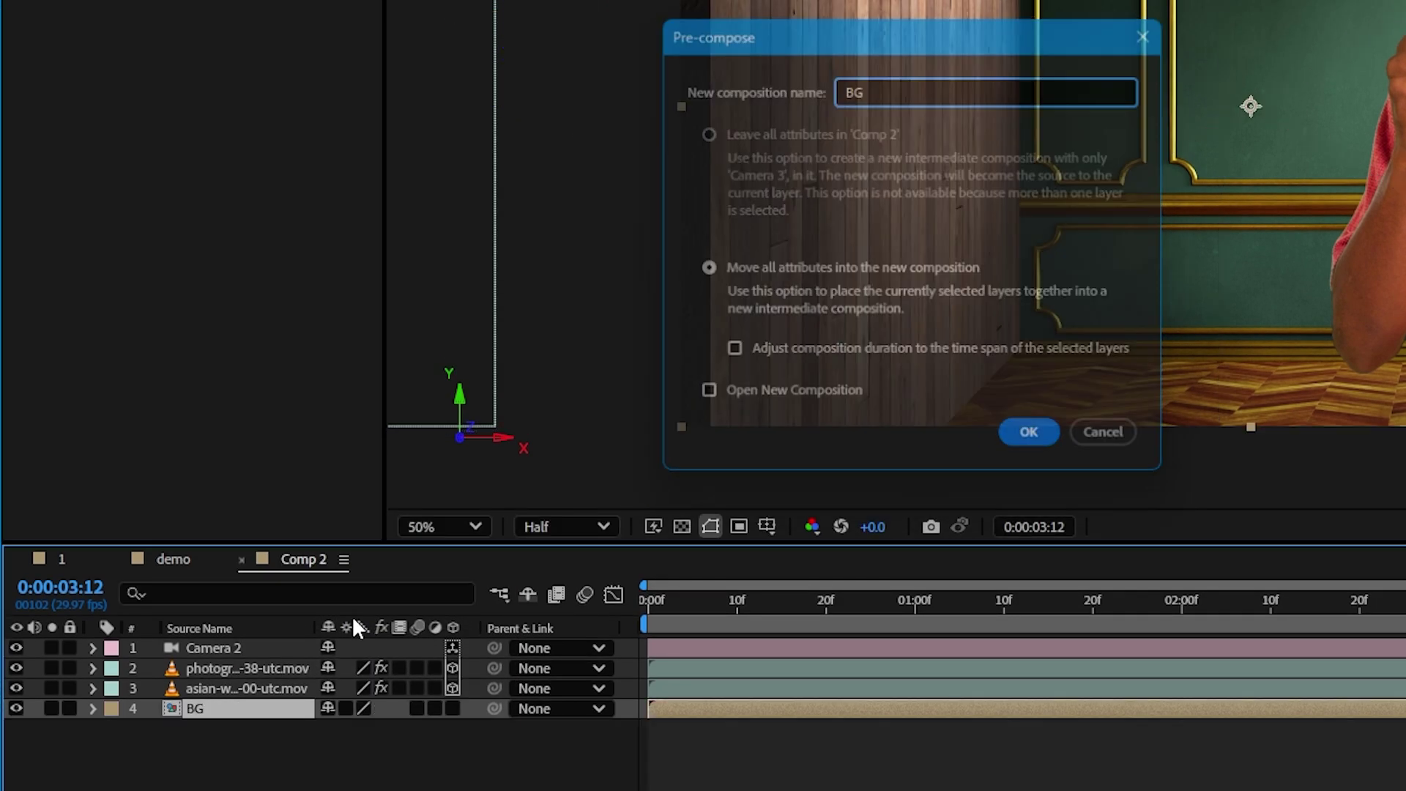
Duplicate the BG precomp and name the copy Depth
{"action": "key", "text": "ctrl+d"}
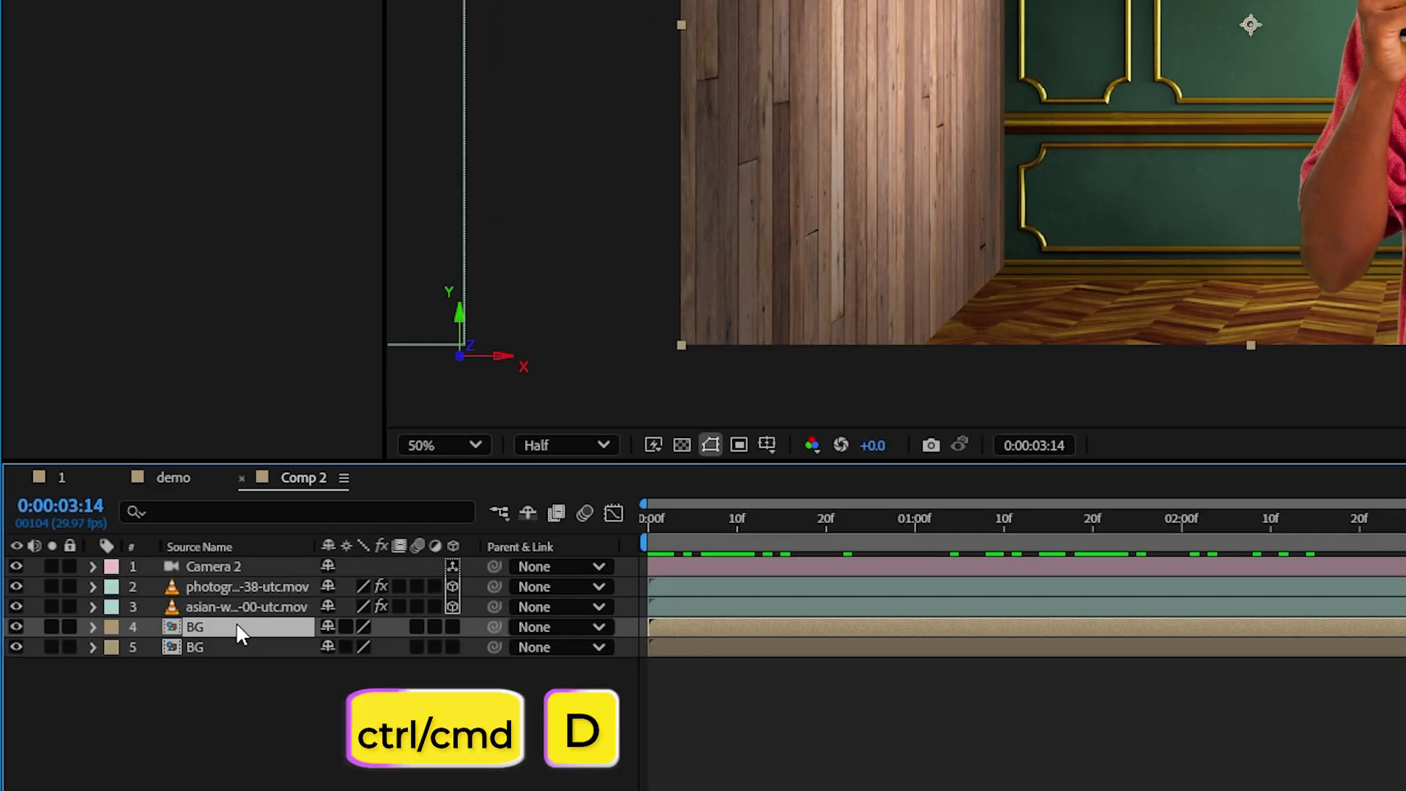
{"action": "key", "text": "Return"}
{"action": "type", "text": "Depth"}
{"action": "key", "text": "Return"}
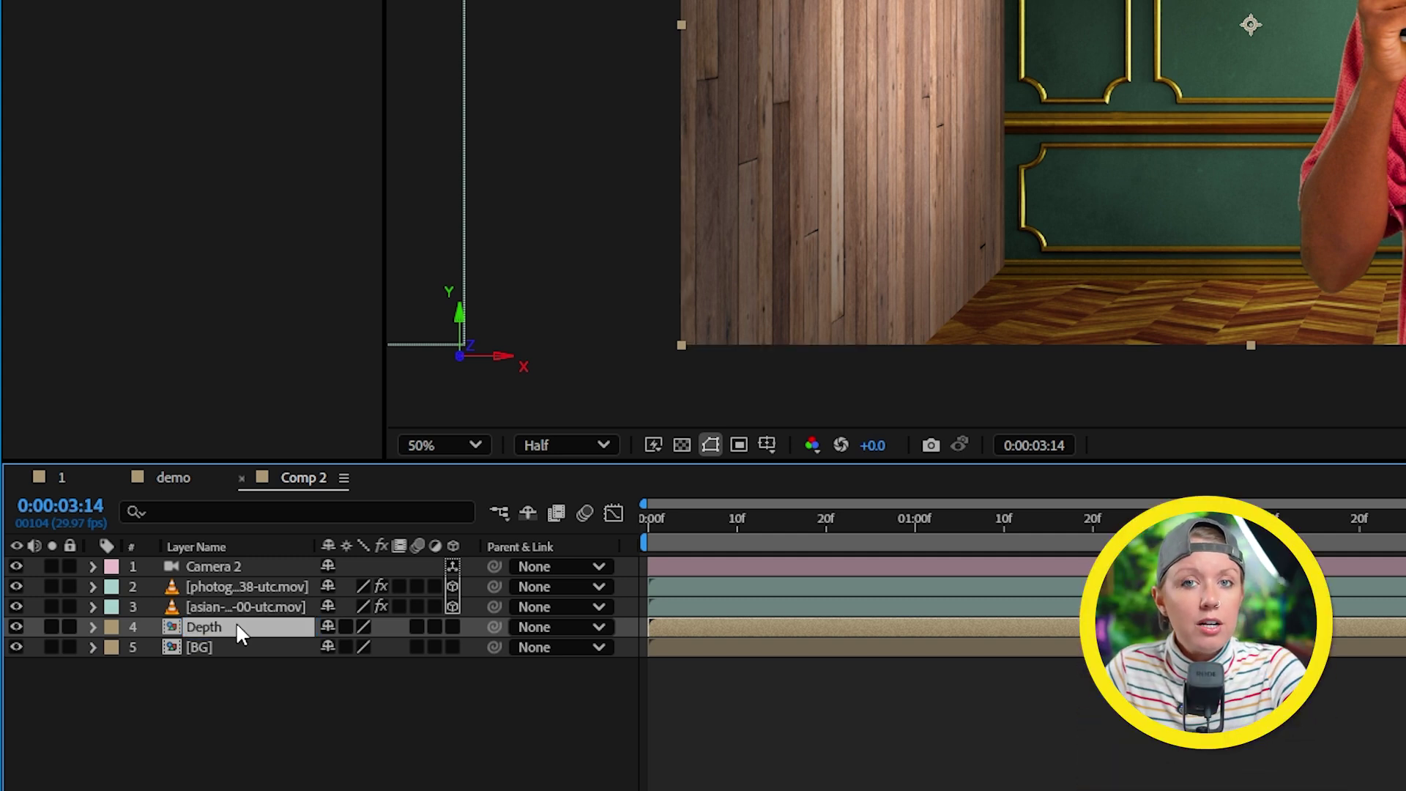
{"action": "key", "text": "ctrl+5"}
Apply 3D Channel Extract to Depth, inverted, with Black Point 4300 and White Point 2000
{"action": "type", "text": "3d ch"}
{"action": "left_click_drag", "start_coordinate": [1238, 471], "coordinate": [261, 626]}
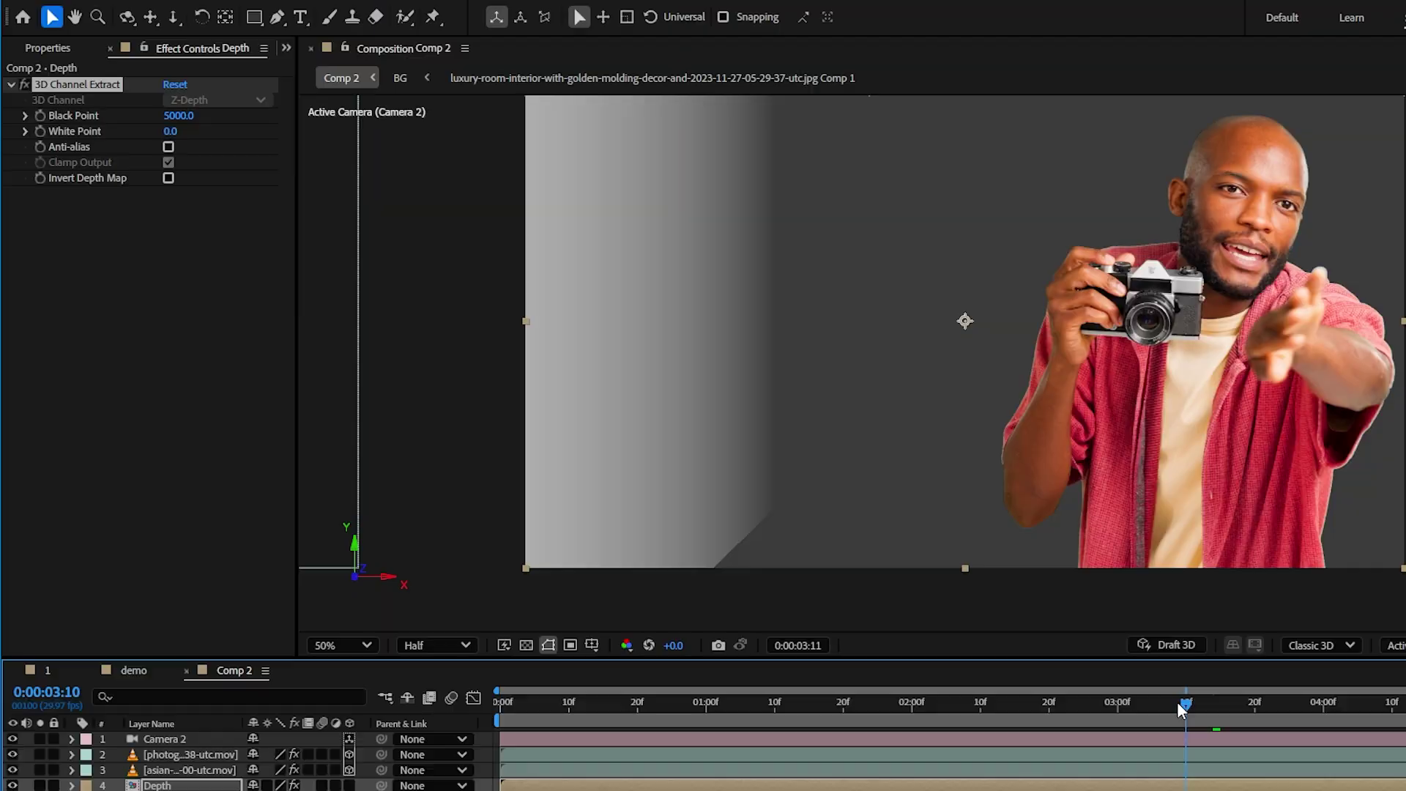
{"action": "left_click_drag", "start_coordinate": [1212, 739], "coordinate": [835, 738]}
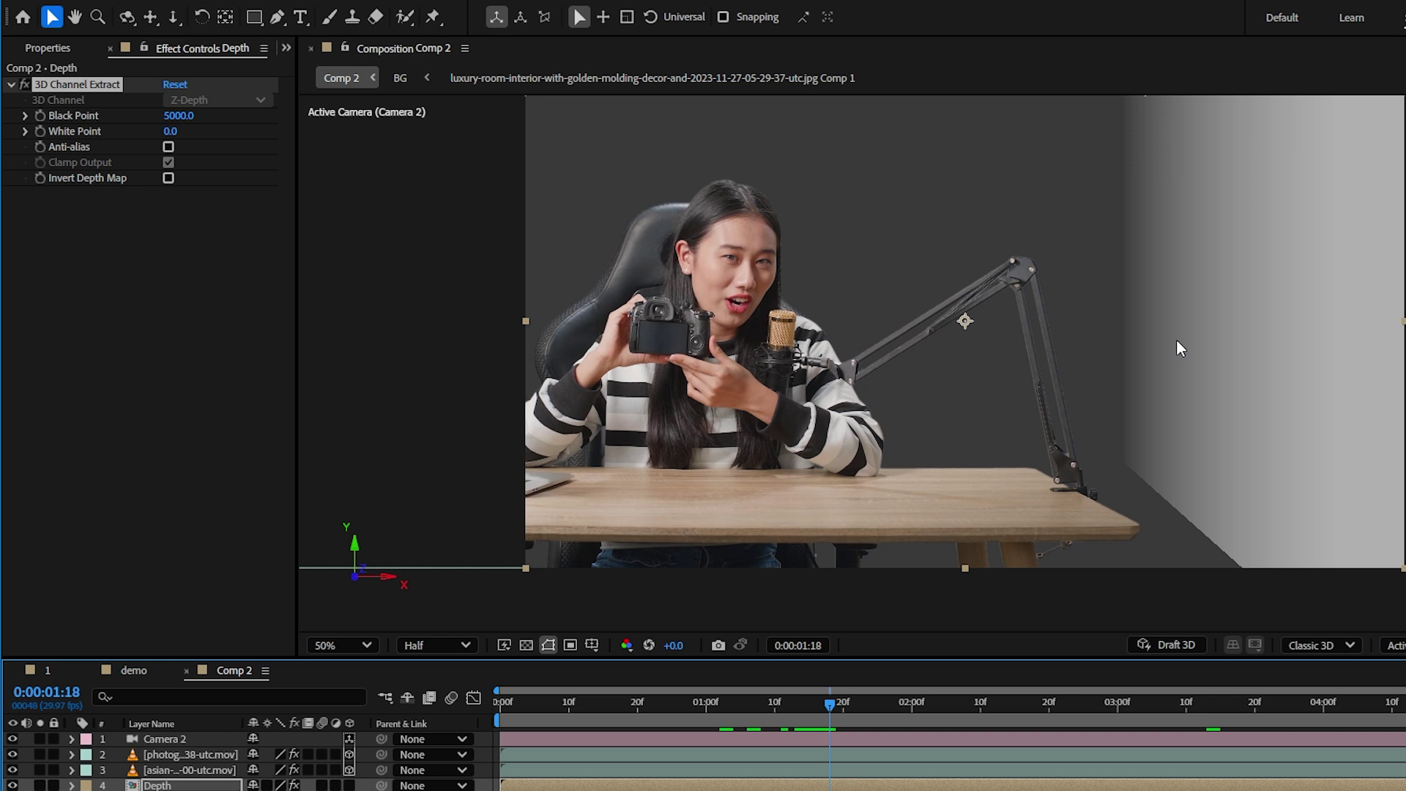
{"action": "left_click_drag", "start_coordinate": [187, 115], "coordinate": [176, 160]}
{"action": "left_click", "coordinate": [169, 178]}
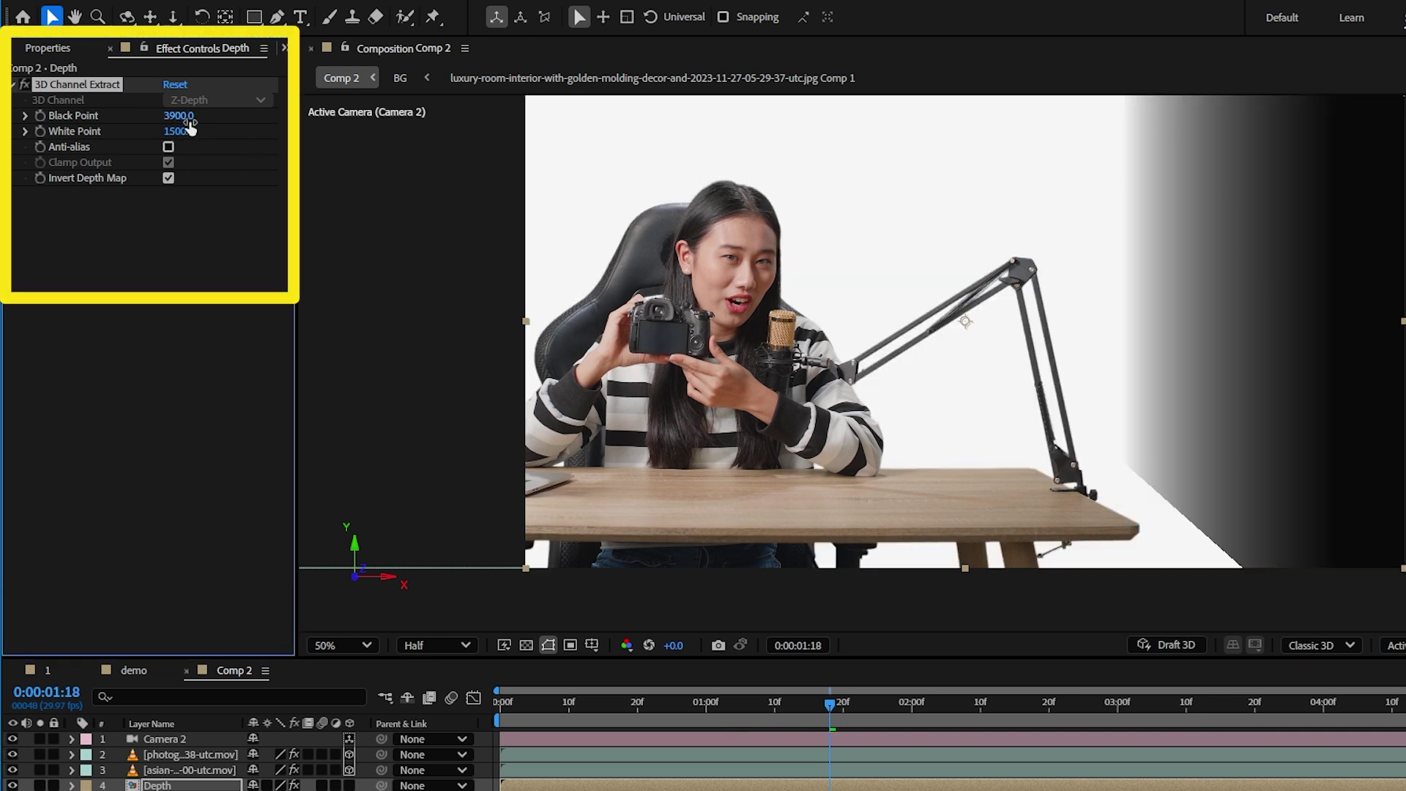
{"action": "left_click_drag", "start_coordinate": [163, 118], "coordinate": [190, 132]}
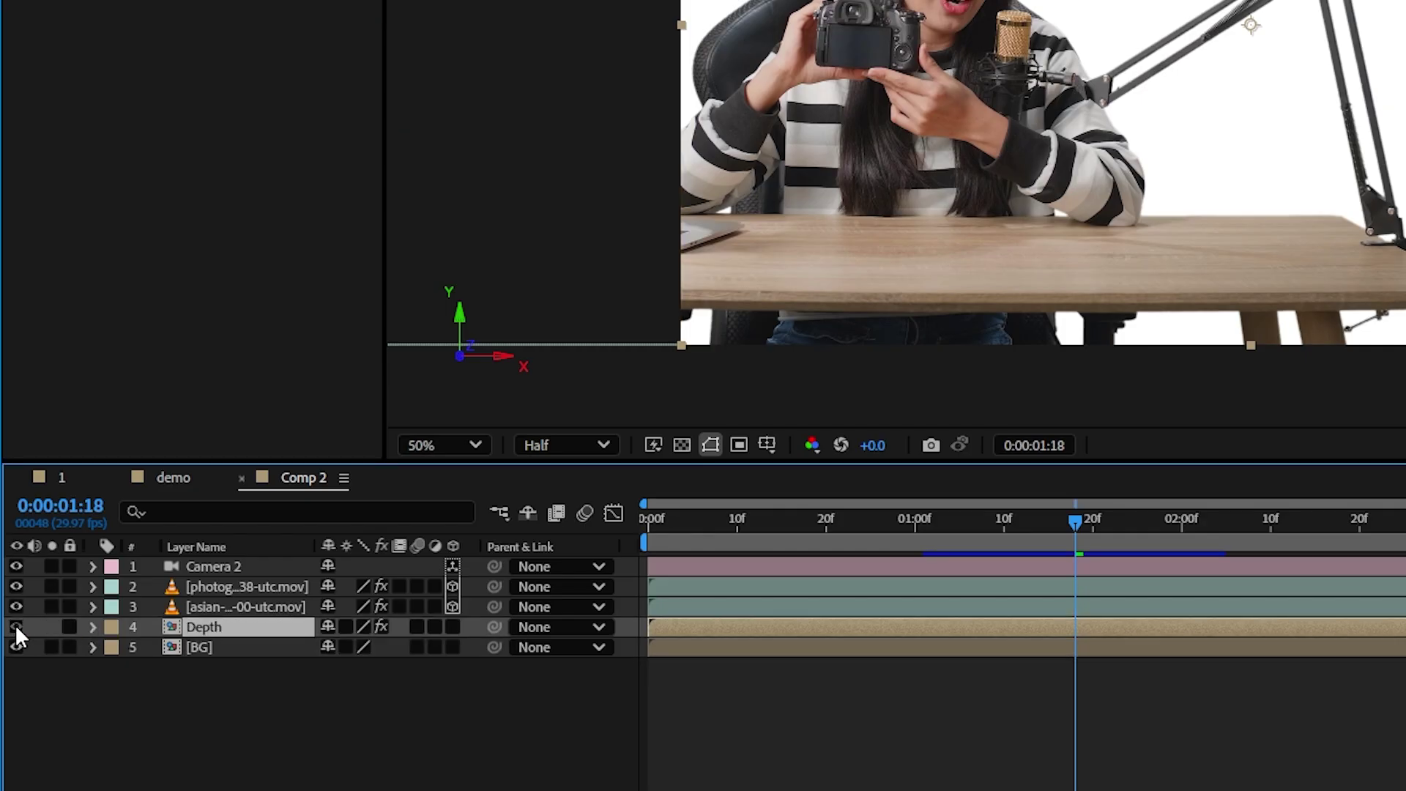
Hide the Depth layer and apply Camera Lens Blur to the BG layer
{"action": "left_click", "coordinate": [16, 627]}
{"action": "left_click", "coordinate": [69, 627]}
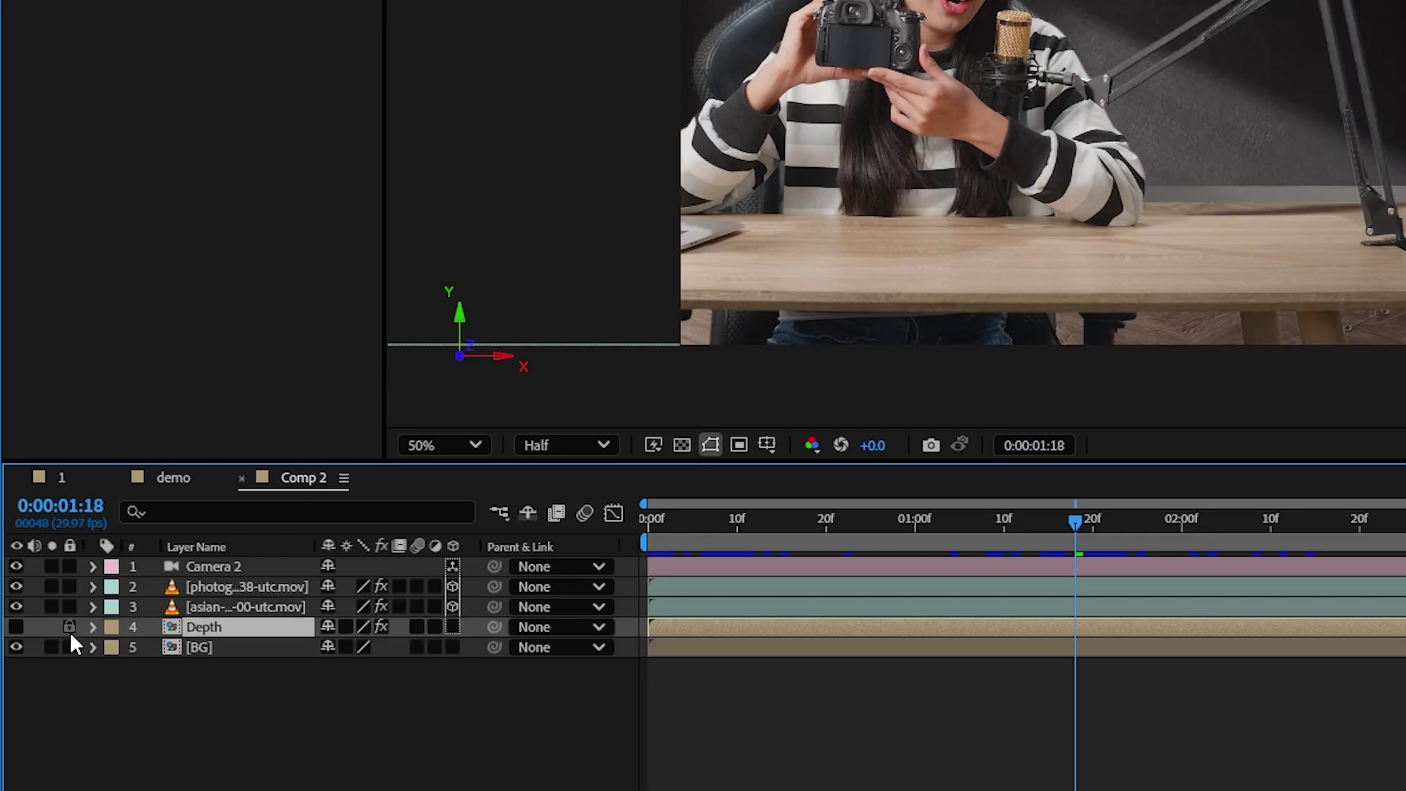
{"action": "left_click", "coordinate": [213, 647]}
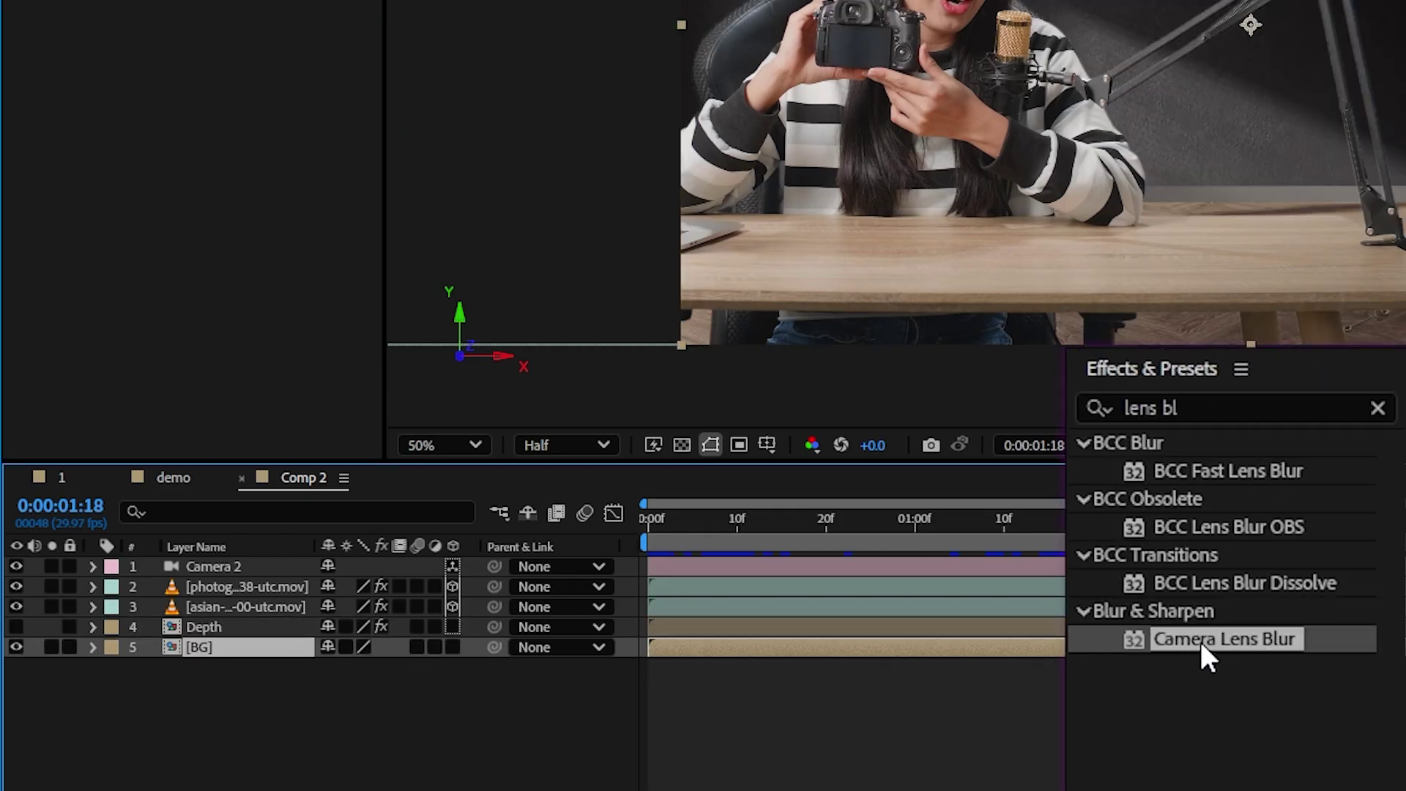
{"action": "left_click_drag", "start_coordinate": [1202, 642], "coordinate": [226, 643]}
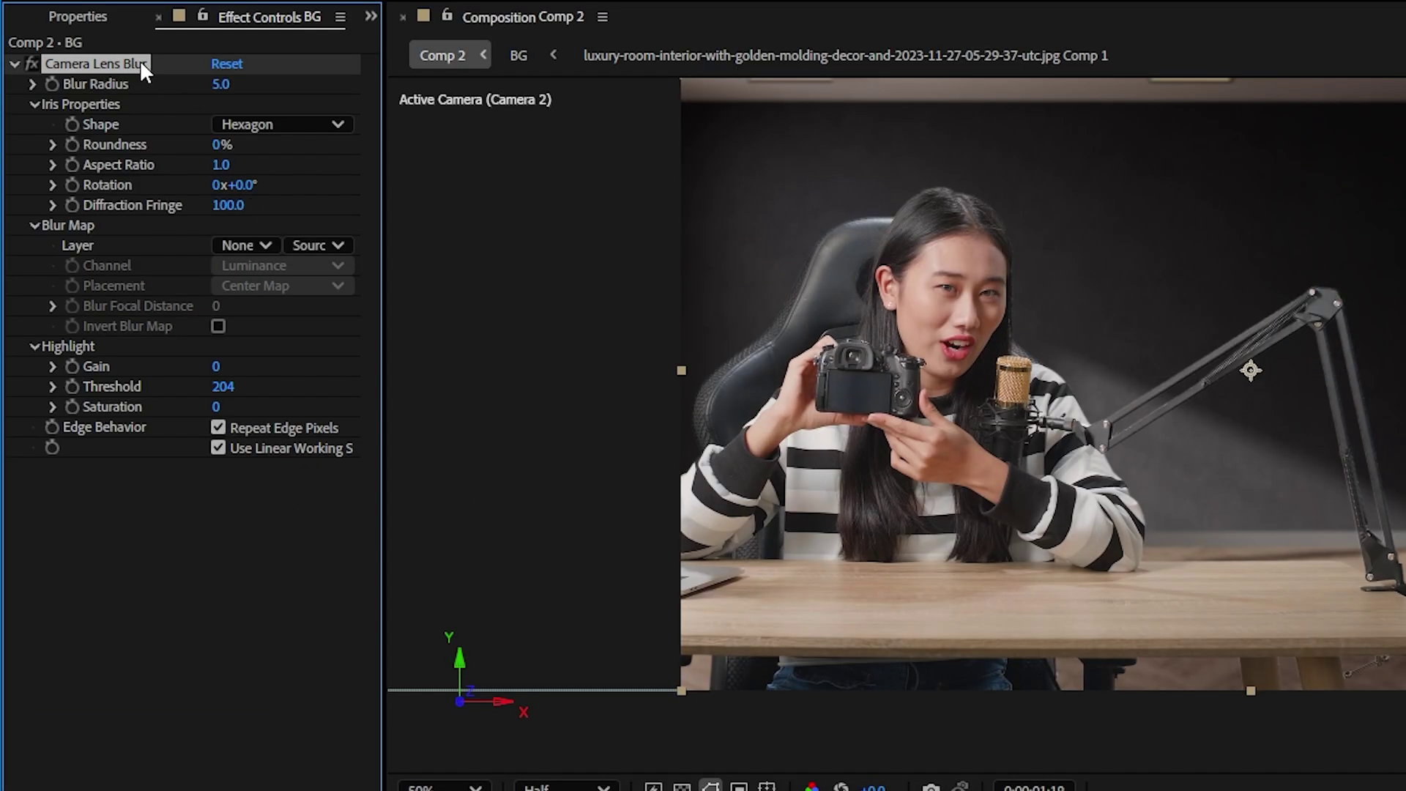
Map BG's lens blur to Depth using Effects & Masks, with blur radius 28
{"action": "left_click", "coordinate": [242, 249]}
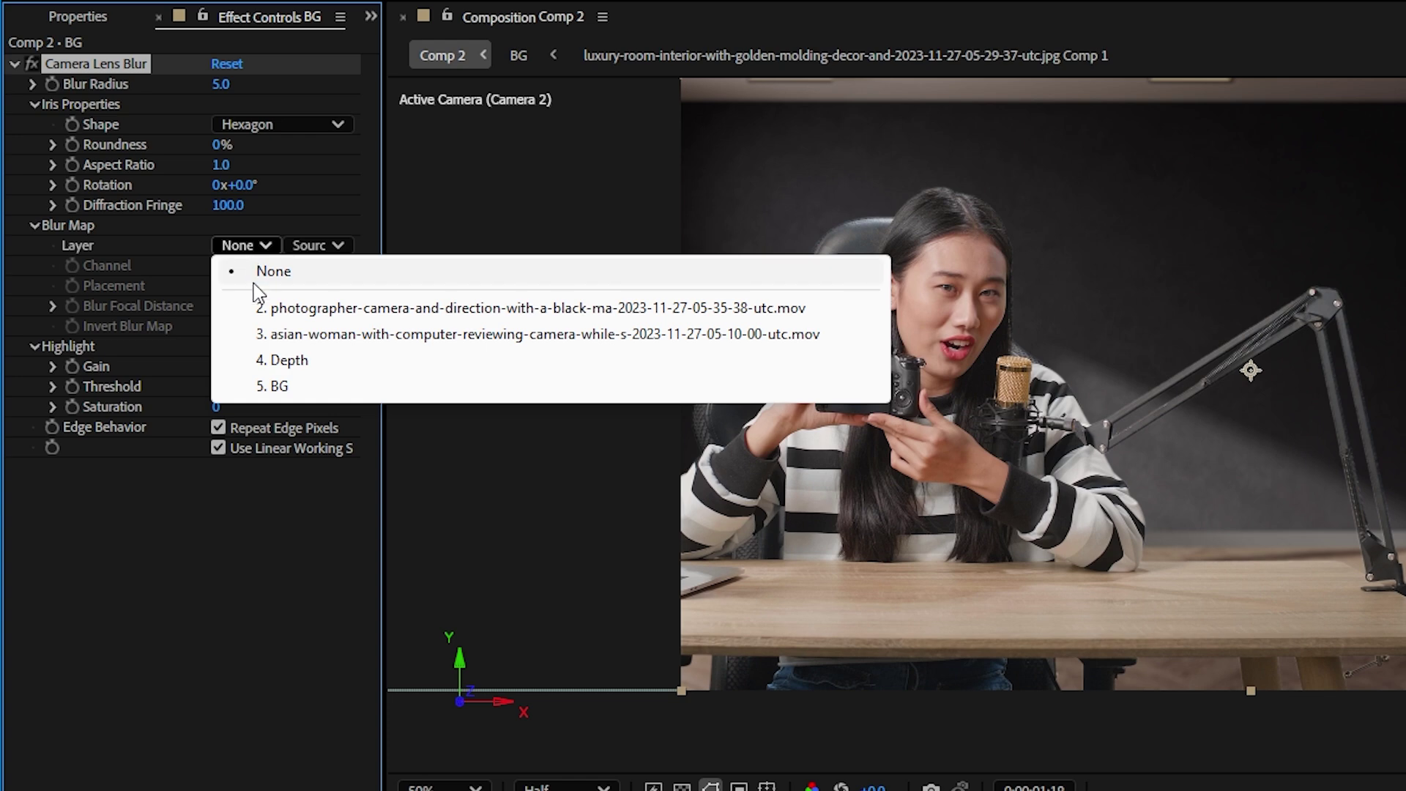
{"action": "left_click", "coordinate": [269, 362]}
{"action": "left_click", "coordinate": [311, 246]}
{"action": "left_click", "coordinate": [334, 323]}
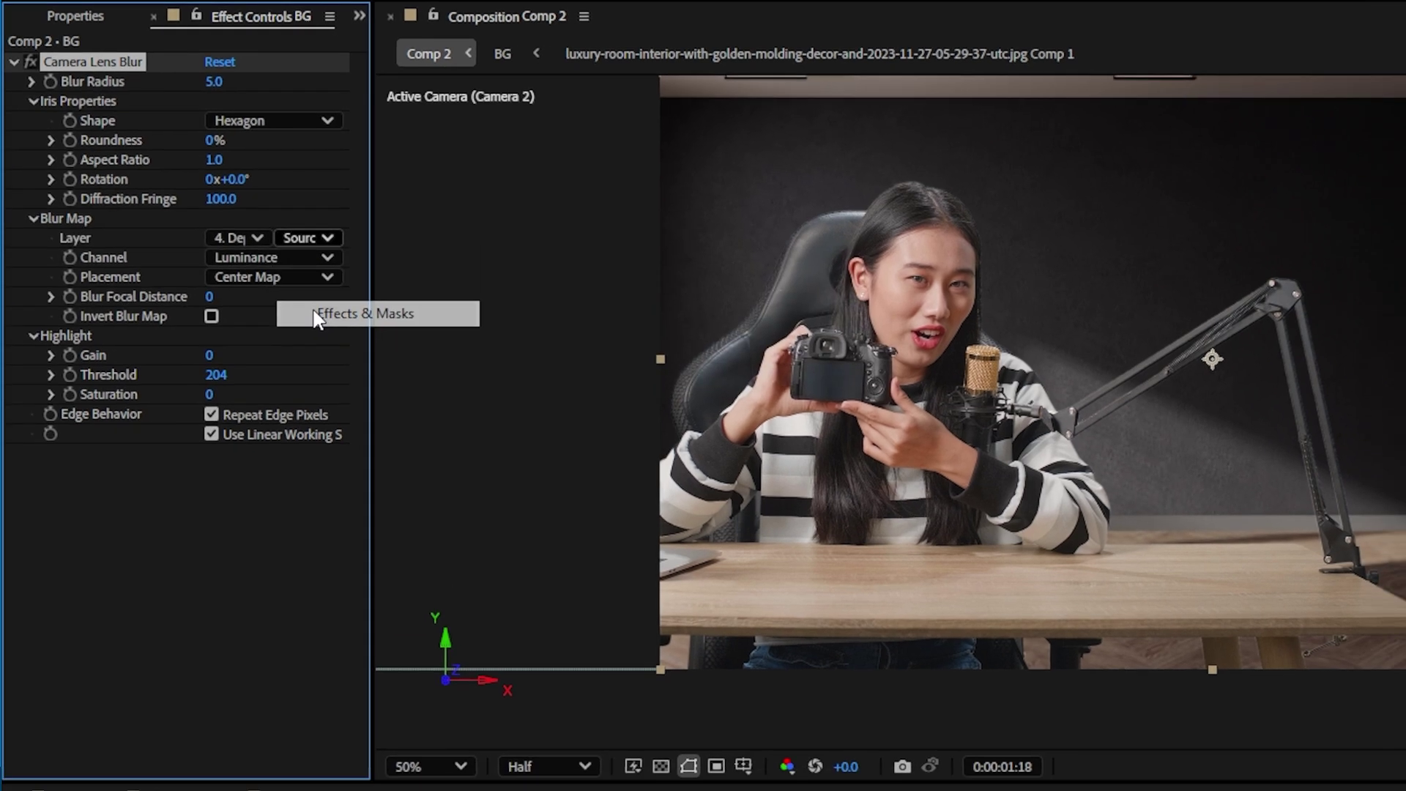
{"action": "mouse_move", "coordinate": [185, 74]}
{"action": "left_mouse_down"}
{"action": "mouse_move", "coordinate": [230, 70]}
{"action": "mouse_move", "coordinate": [176, 83]}
{"action": "mouse_move", "coordinate": [195, 84]}
{"action": "left_mouse_up"}
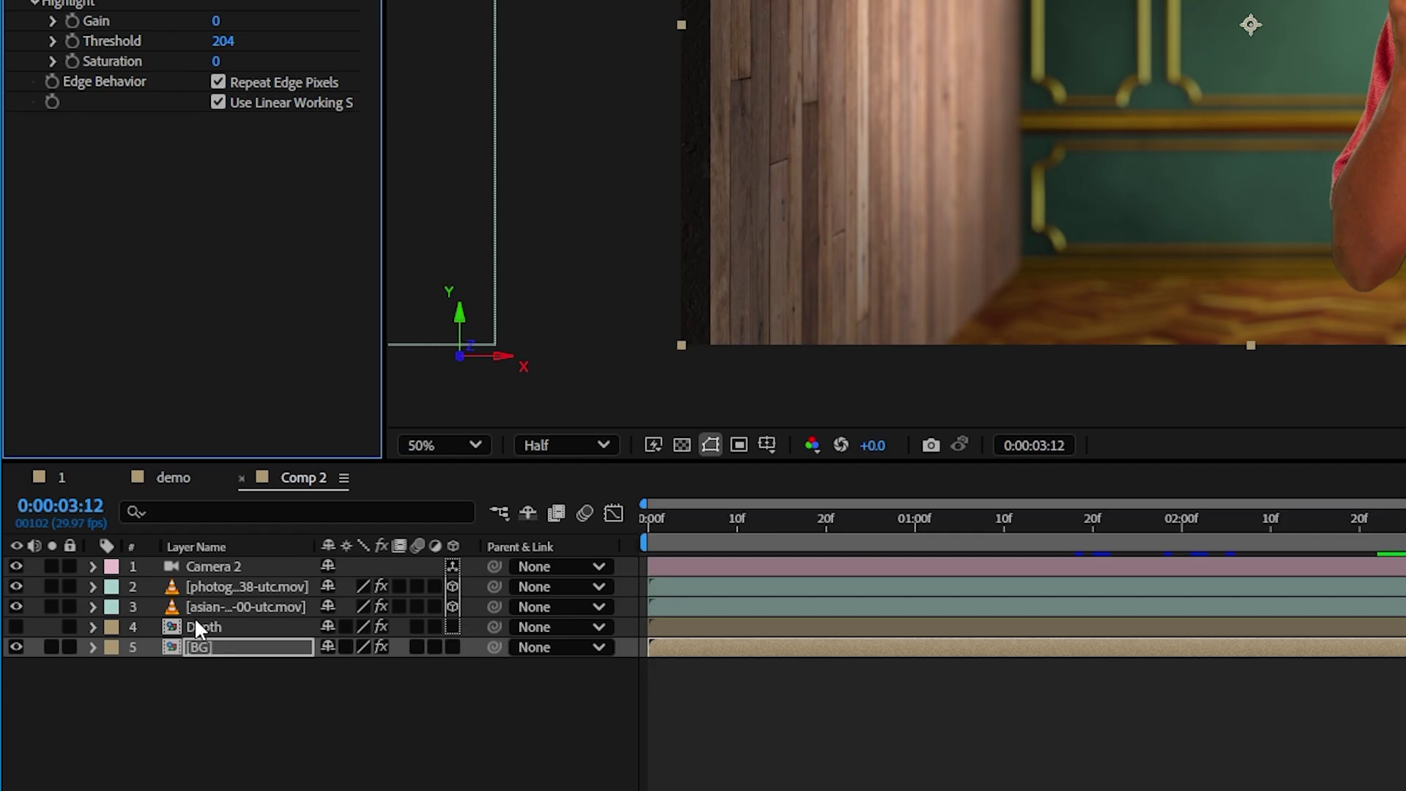
{"action": "left_click", "coordinate": [195, 621]}
Duplicate Depth as Depth 2, with Invert Depth Map off and a lower White Point
{"action": "key", "text": "ctrl+d"}
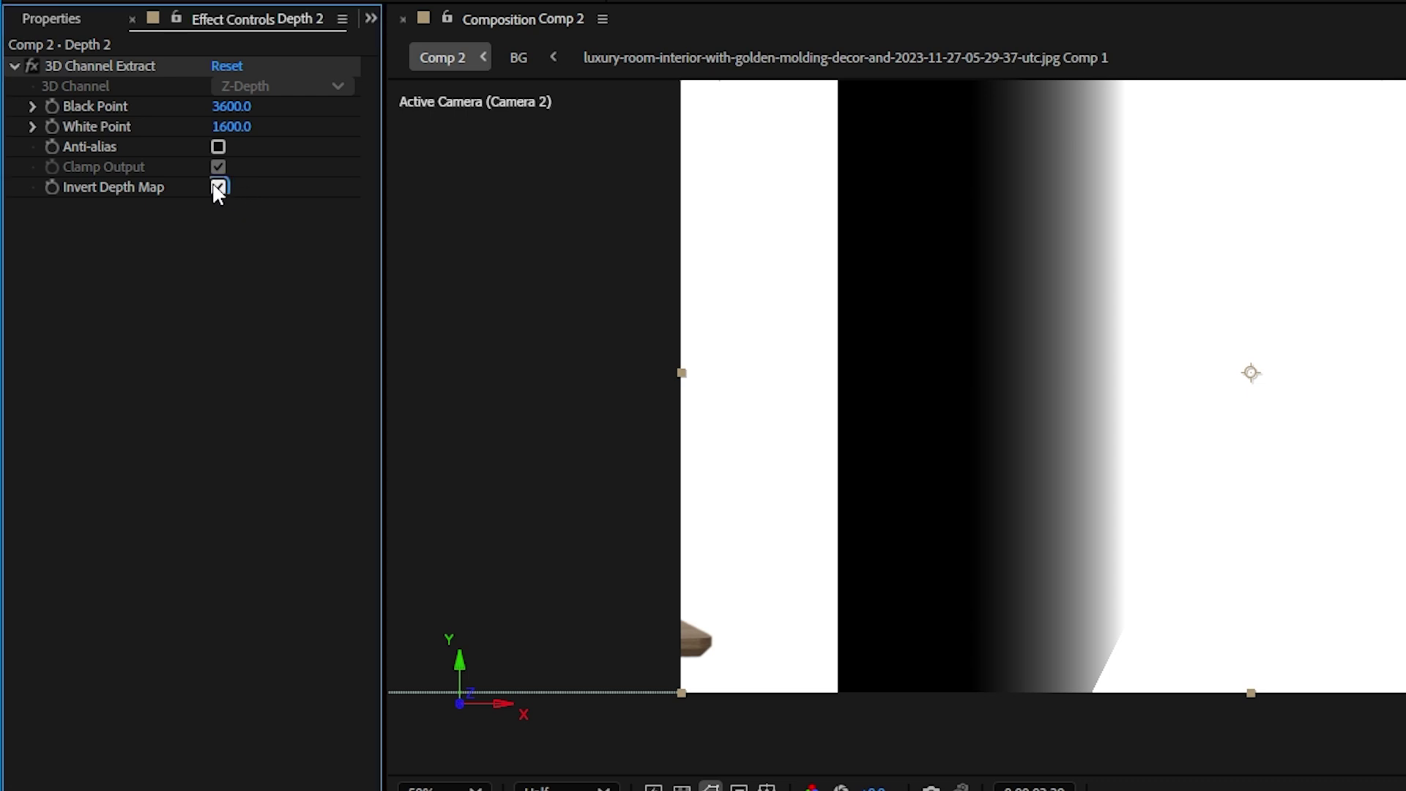
{"action": "left_click", "coordinate": [219, 188]}
{"action": "left_click_drag", "start_coordinate": [197, 130], "coordinate": [228, 111]}
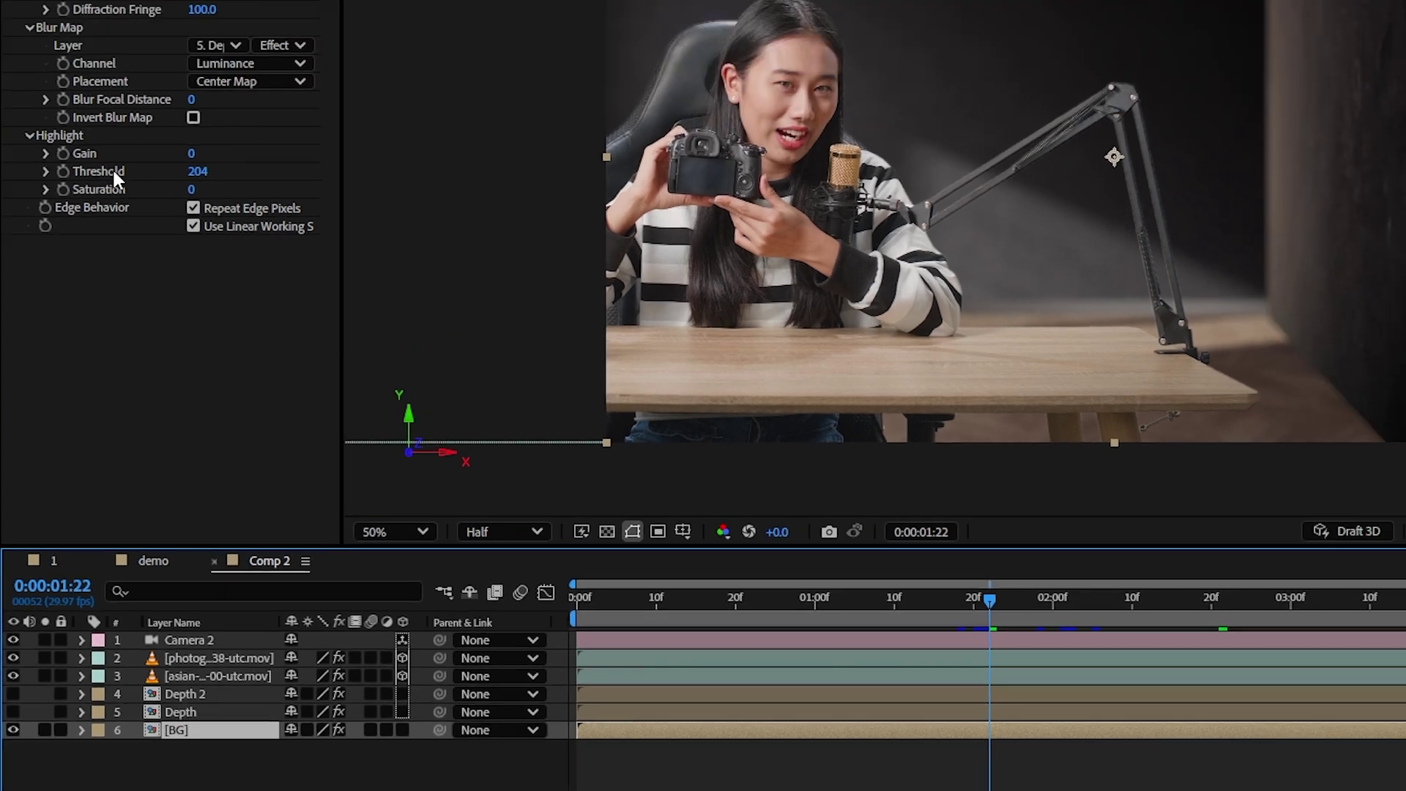
Duplicate BG's Camera Lens Blur and set the copy's blur map layer to Depth 2
{"action": "left_click", "coordinate": [95, 45]}
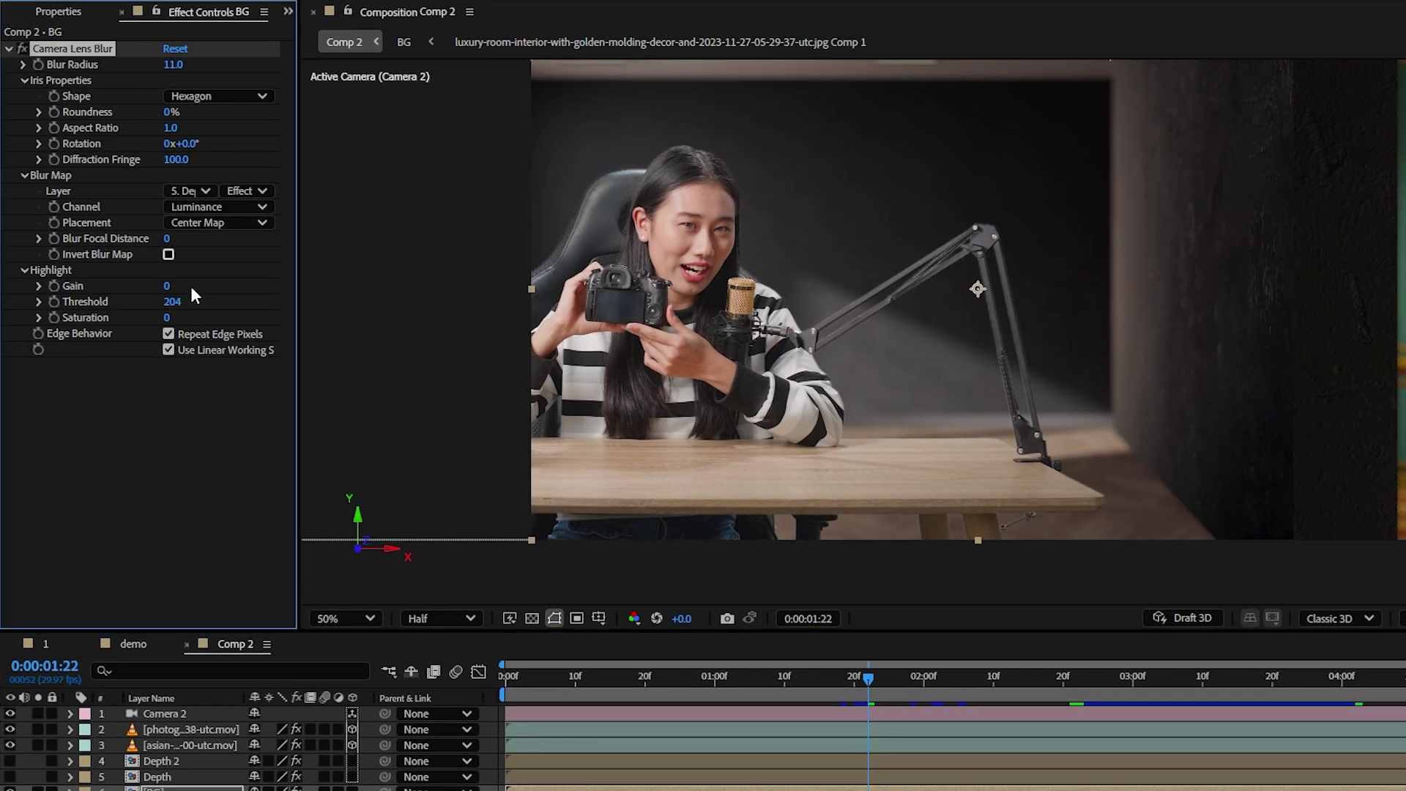
{"action": "key", "text": "ctrl+d"}
{"action": "left_click", "coordinate": [197, 465]}
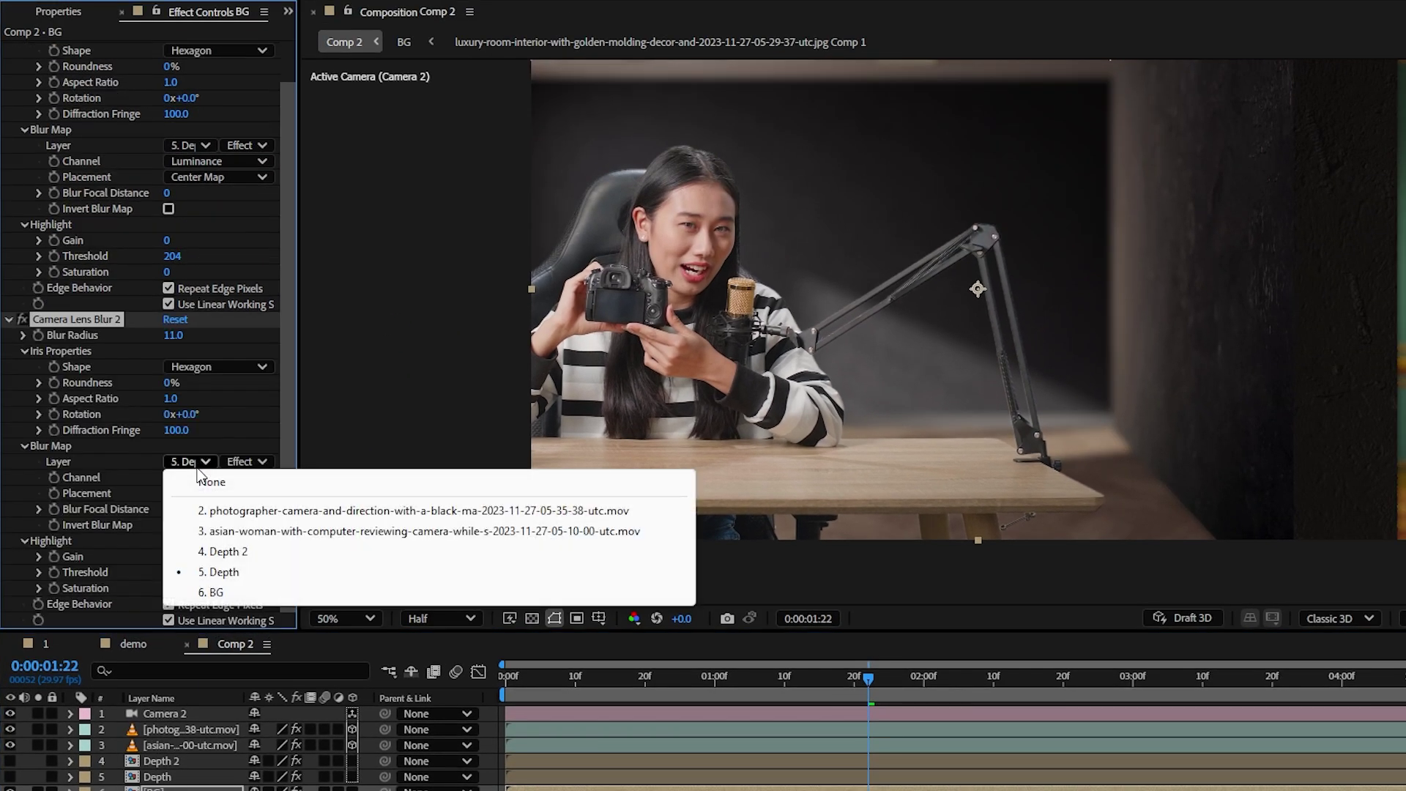
{"action": "left_click", "coordinate": [217, 551]}
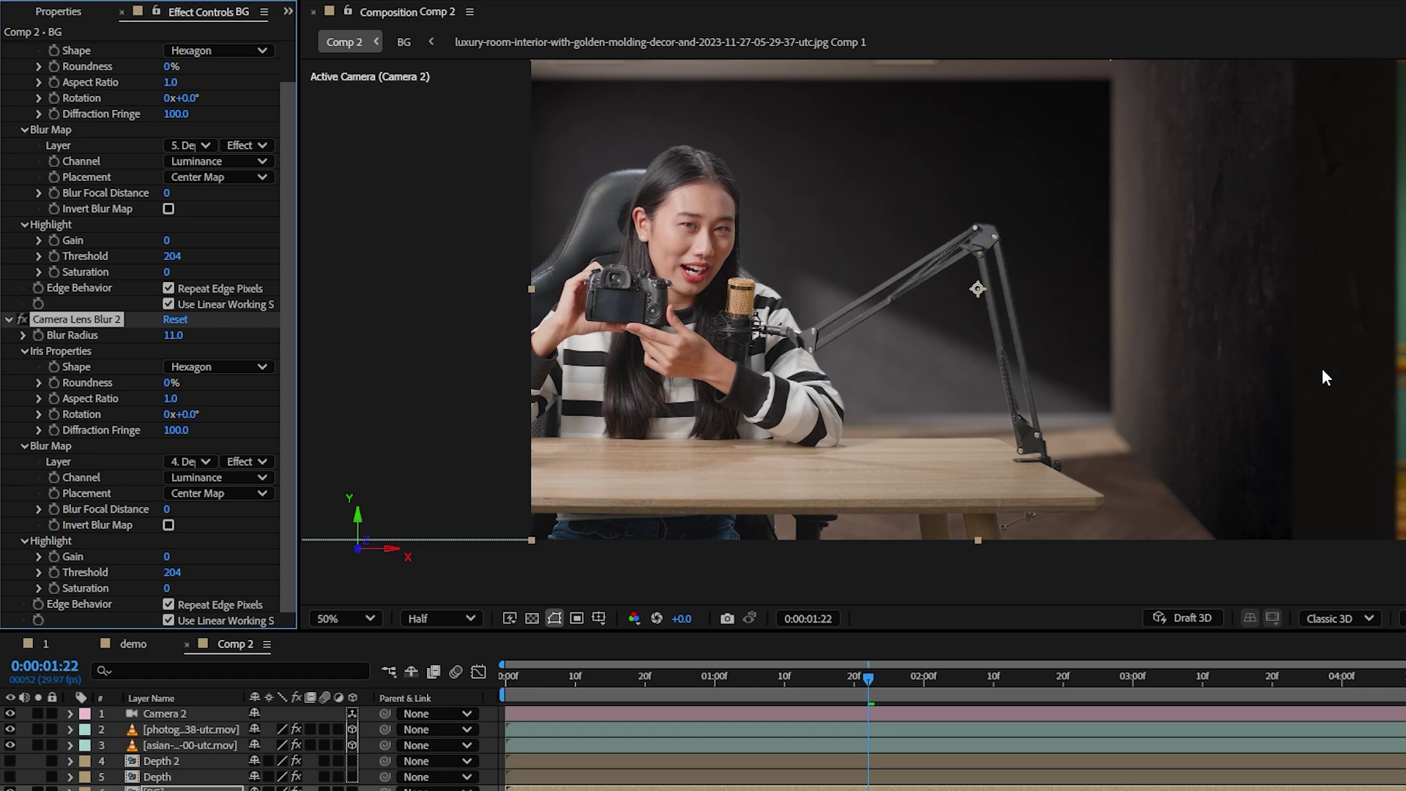